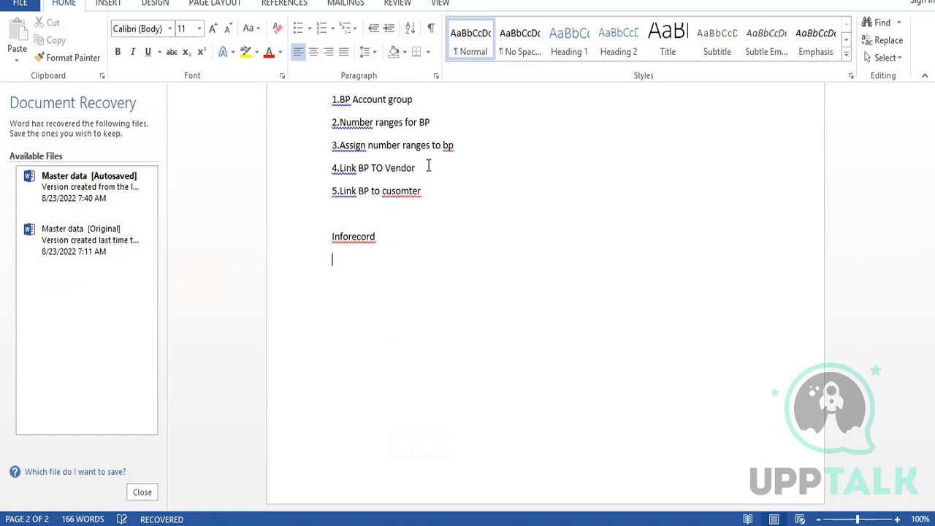
- Below the Inforecord heading, write the line "Latest price of Particular material and vendor combination we will maintiang"
type("Latest price of Pa")
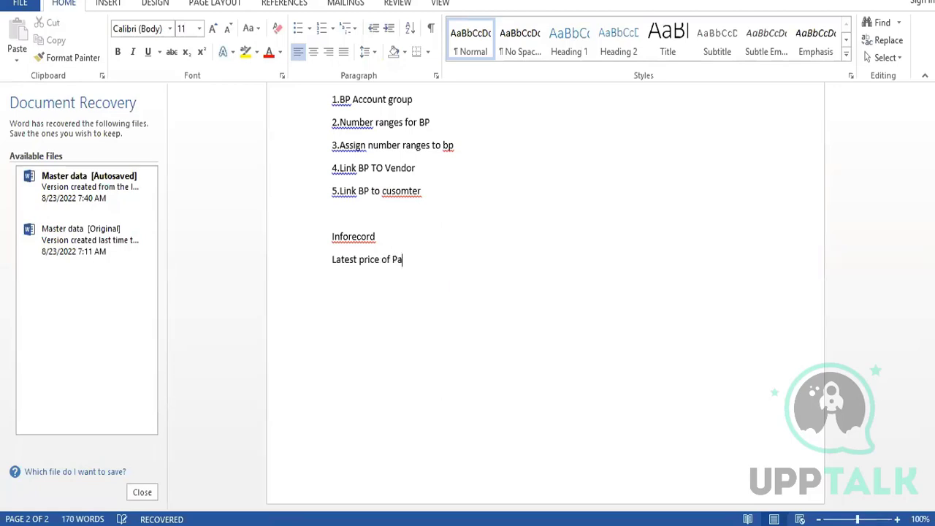
type("rticular material and vend")
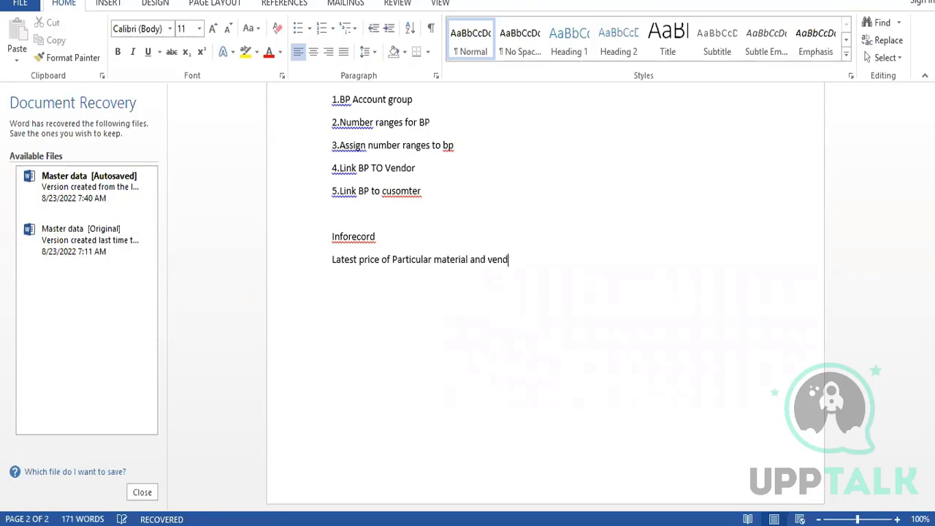
type("or combination we wi")
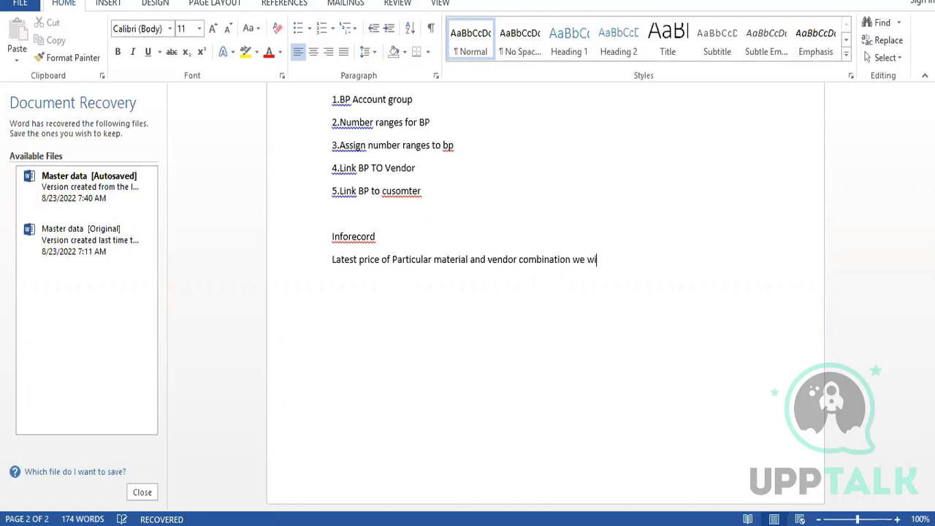
type("ll m")
key("BackSpace")
type("maintiang")
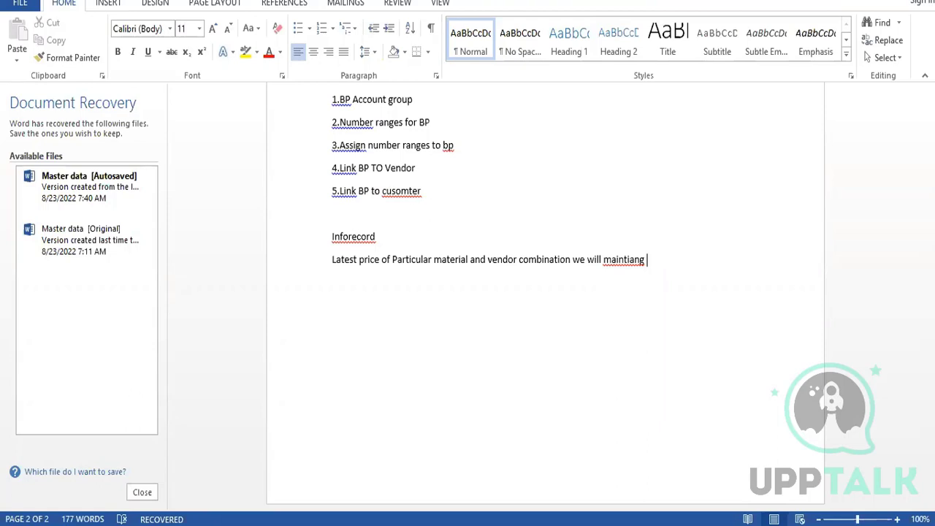
- List the info record types on separate lines: "1.Stand info", "2.Subcon info", "3.Consignement" and "4.Pipe line"
key("Return")
type("1.Stand info")
key("Return")
type("2.Su")
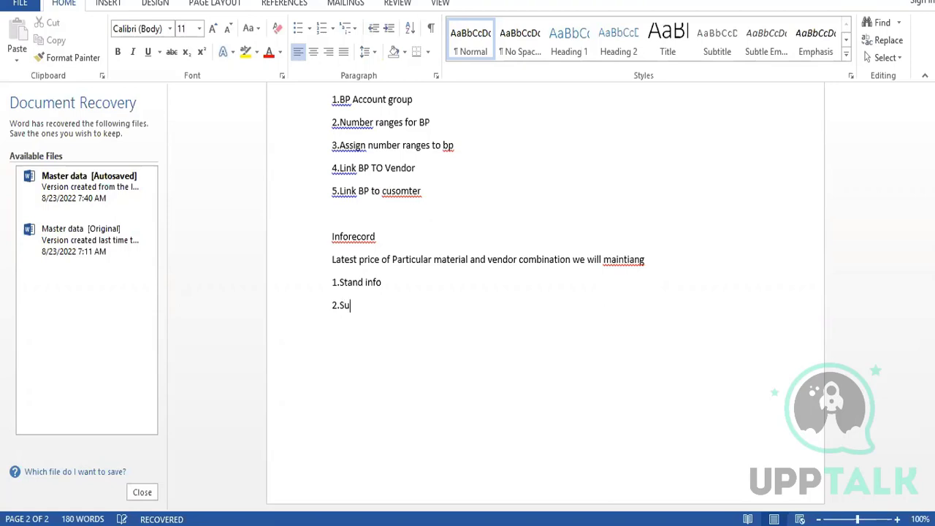
type("bcon info")
key("Return")
type("3.Consigm")
key("BackSpace")
type("nement ")
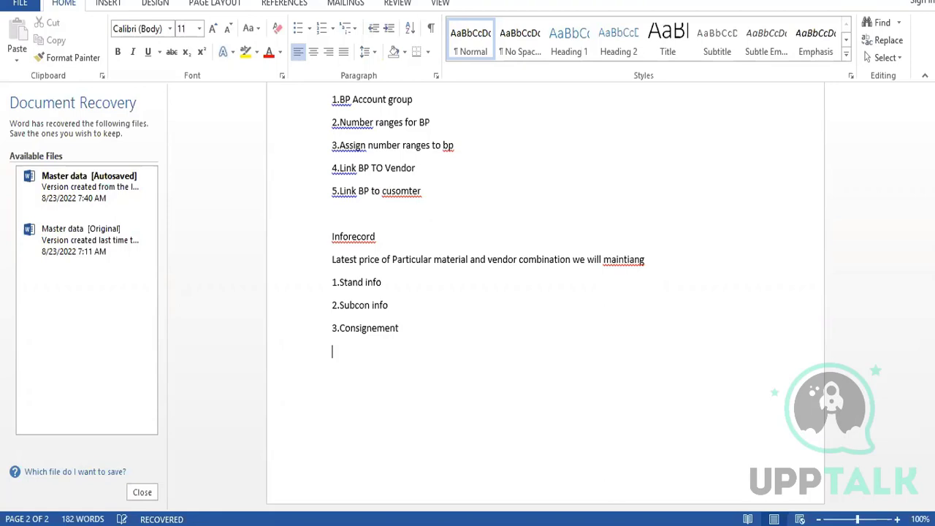
type("4.Pipe line")
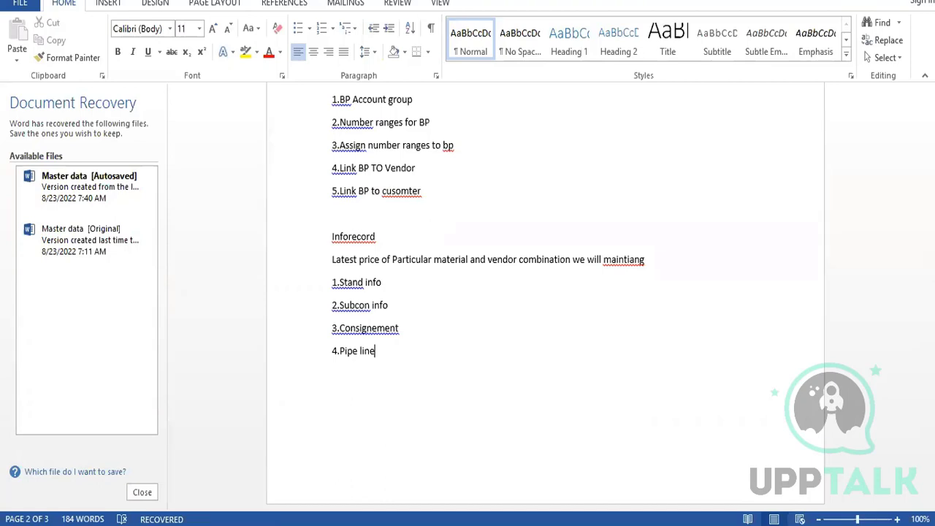
- Below the types, list the configuration items "1.Number ranges", "2.Documenent type -- IL,IN" and "3.Inspection certificates -"
key("Return")
type("1.Number ranges")
key("Return")
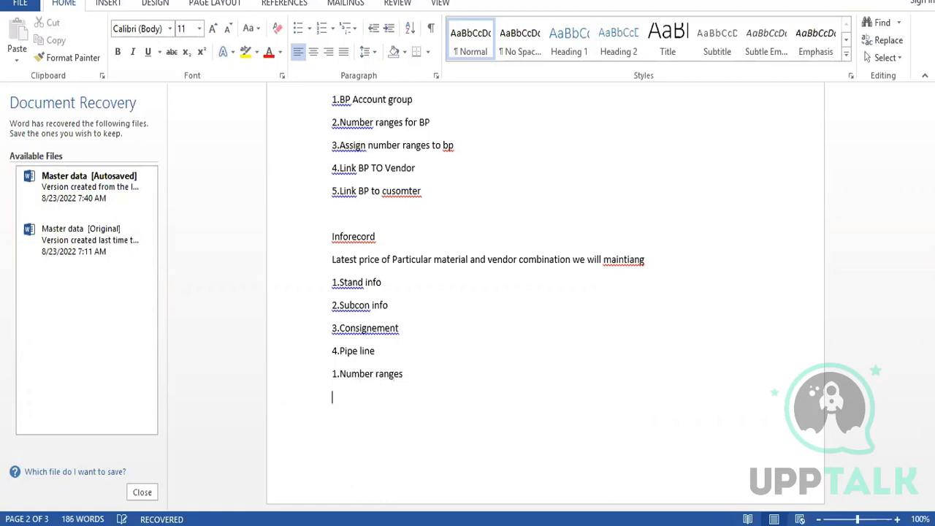
type("2.Documenent type -- ")
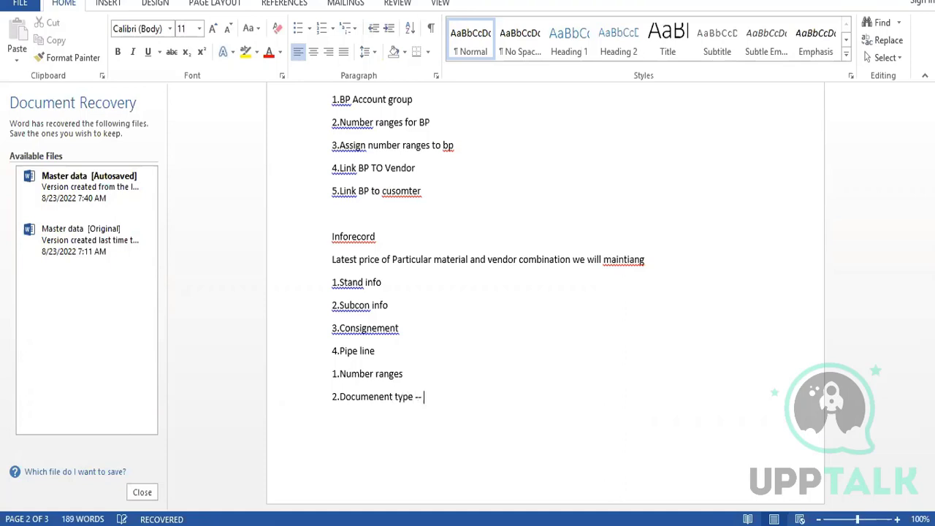
type("IL,IN")
key("Return")
type("3")
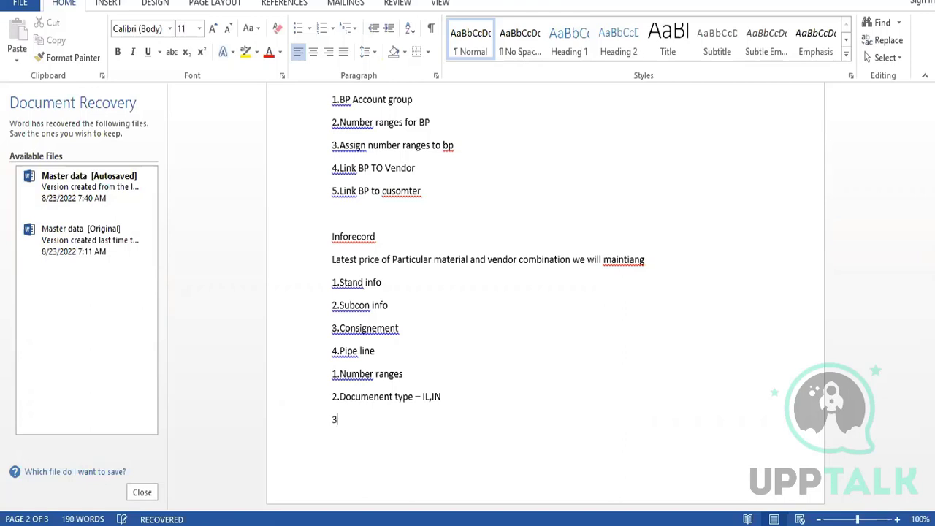
type(".Inspec")
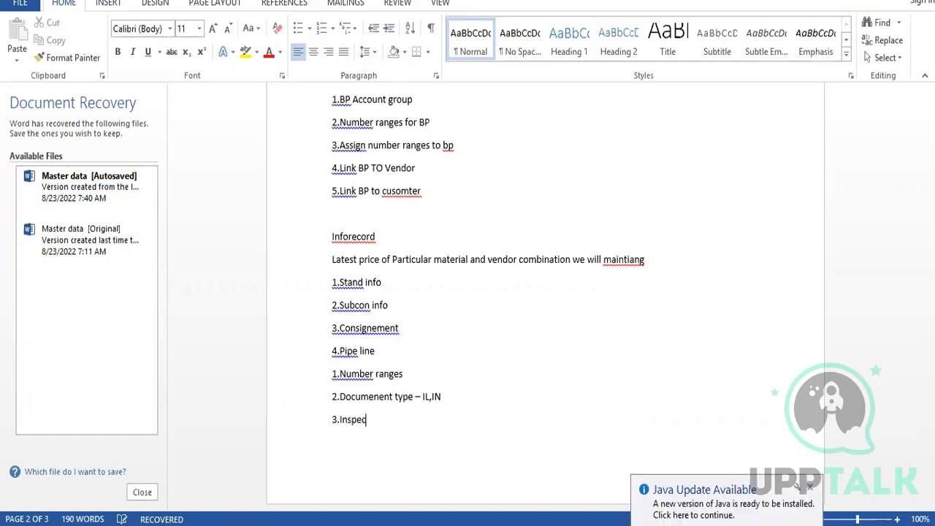
type("tion certificates")
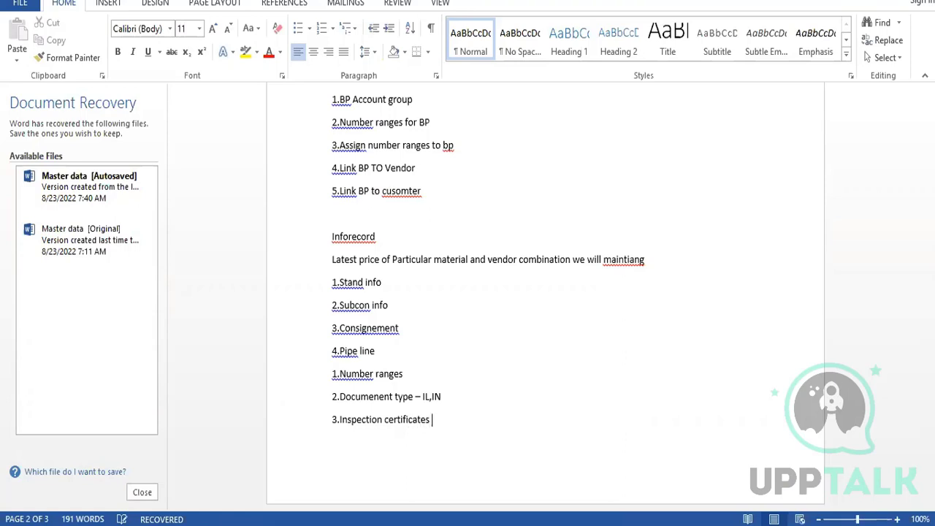
type(" -")
- Try to save the recovered document on the Desktop under the existing file name Master data
key("ctrl+s")
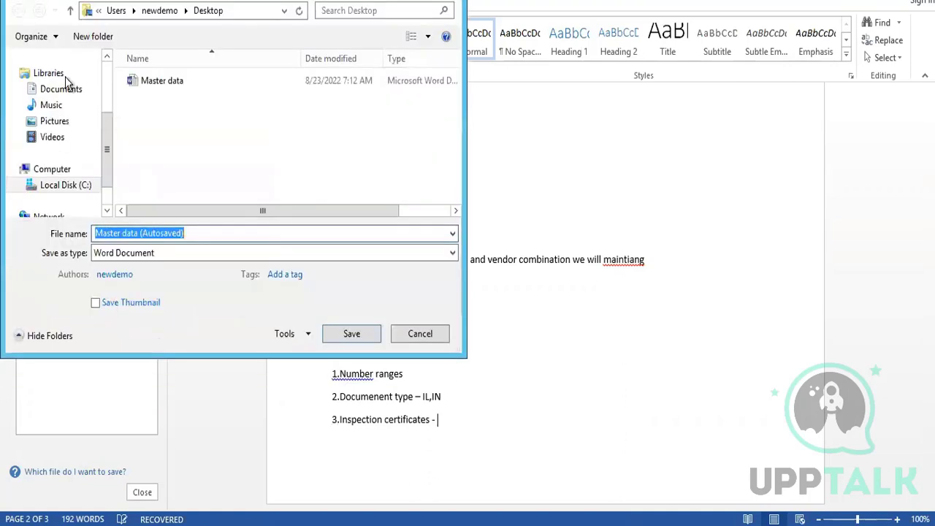
left_click(190, 233)
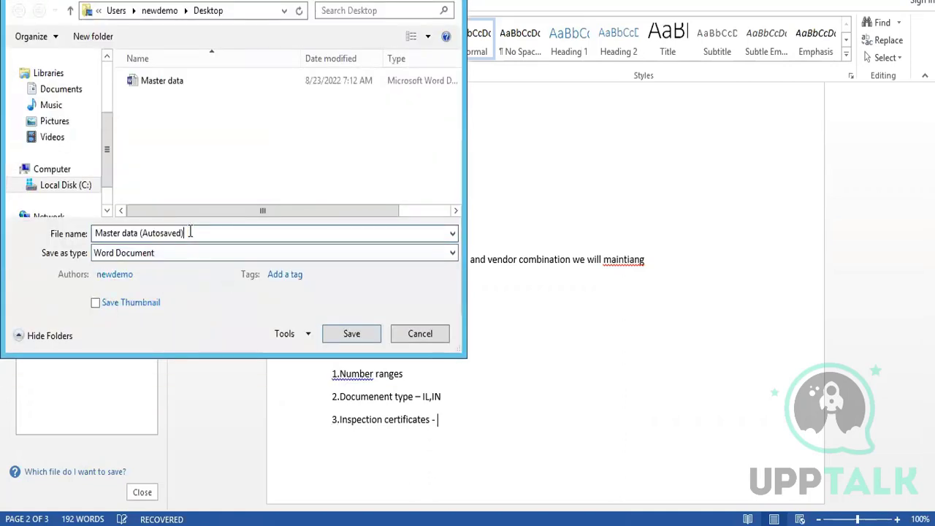
key("BackSpace")
key("BackSpace")
key("BackSpace")
key("BackSpace")
key("BackSpace")
key("BackSpace")
key("BackSpace")
key("BackSpace")
key("BackSpace")
key("BackSpace")
key("BackSpace")
left_click(171, 77)
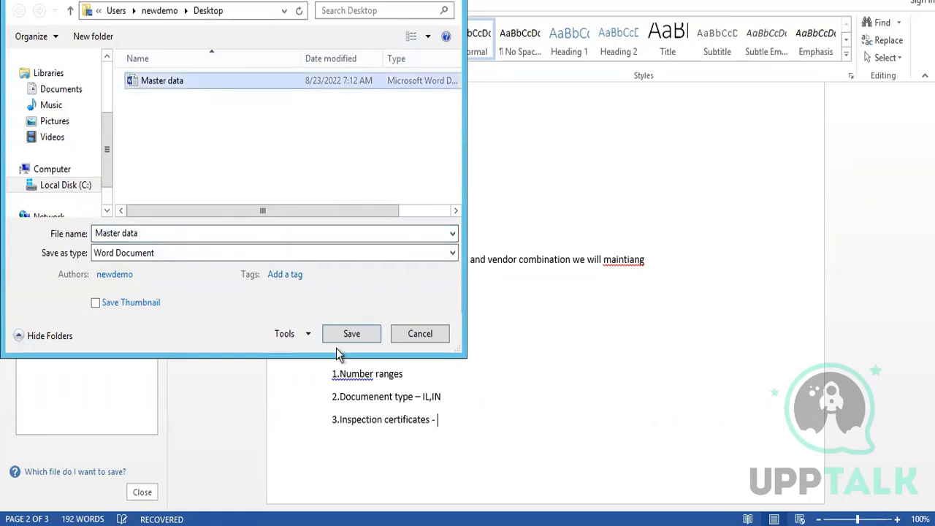
left_click(366, 340)
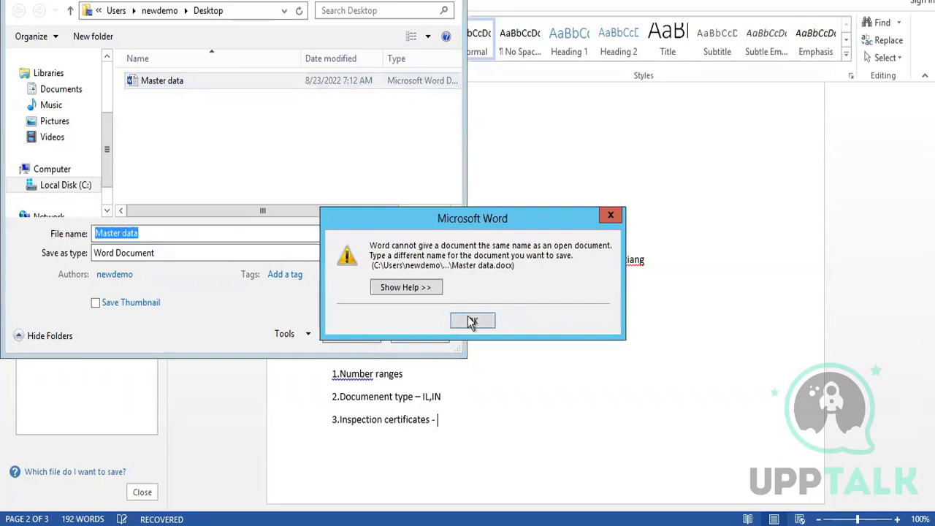
left_click(473, 322)
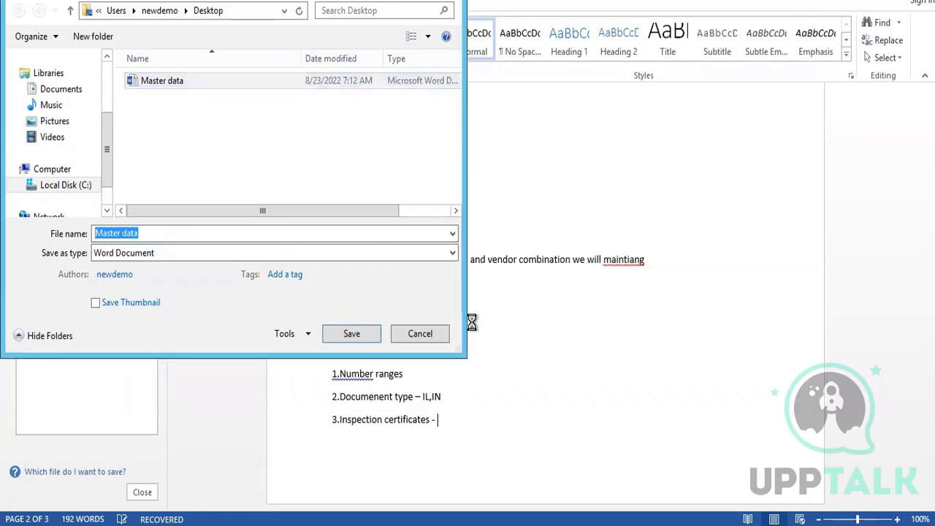
- Save the document under the new file name "Master data 1"
left_click(162, 234)
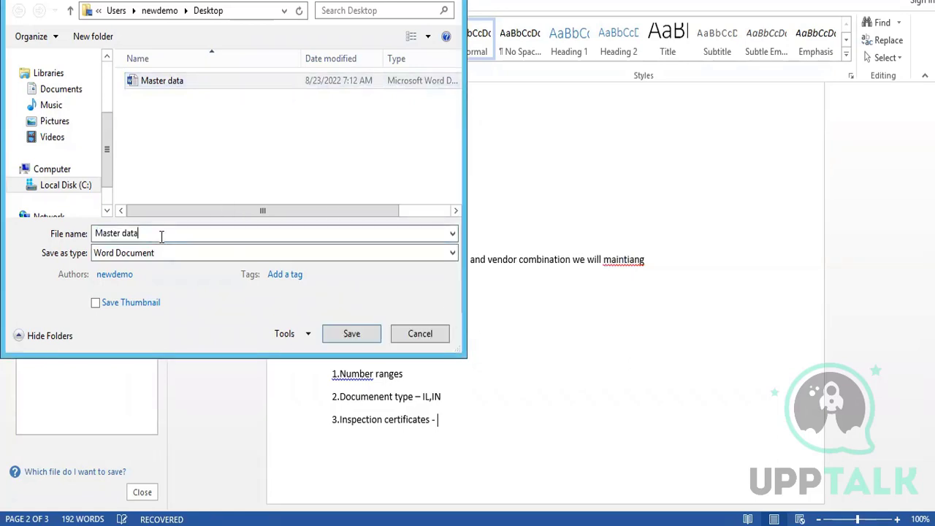
type("1")
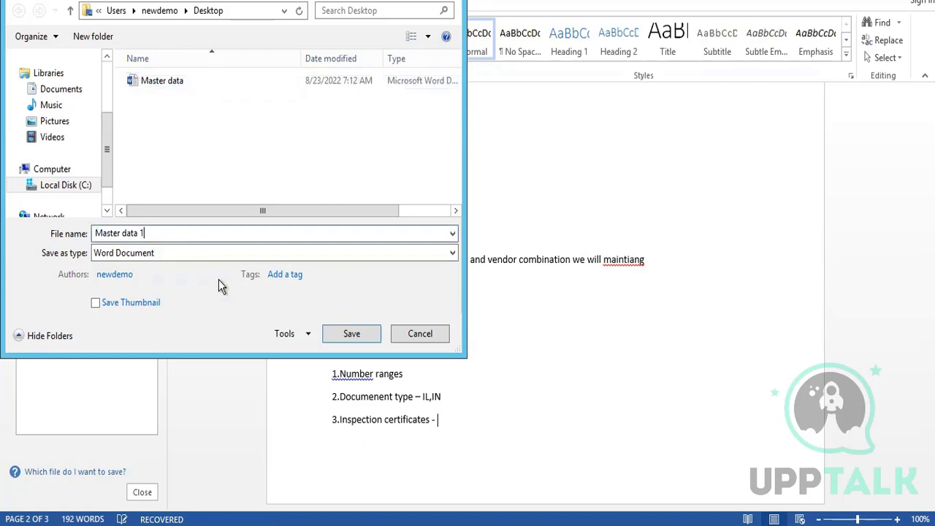
left_click(364, 334)
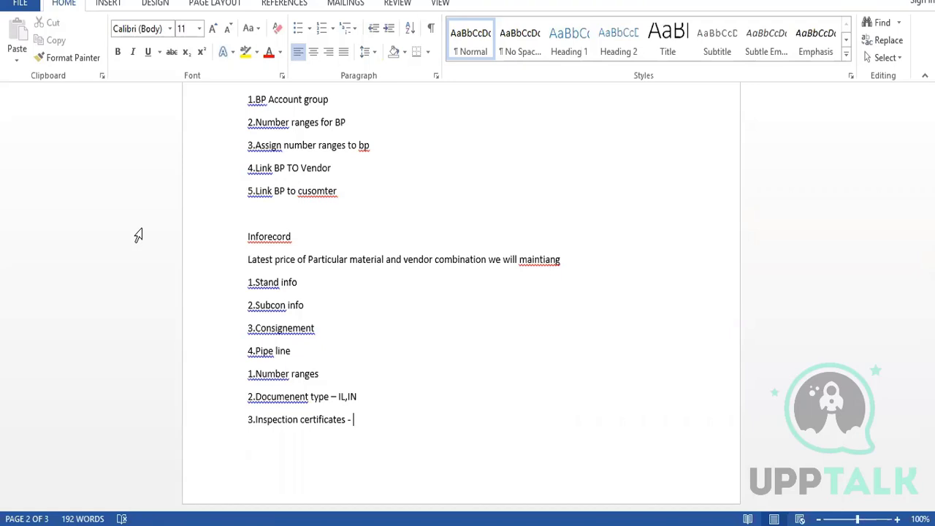
- Continue the configuration list at the start of the next page with "4.Price history"
key("ctrl+Return")
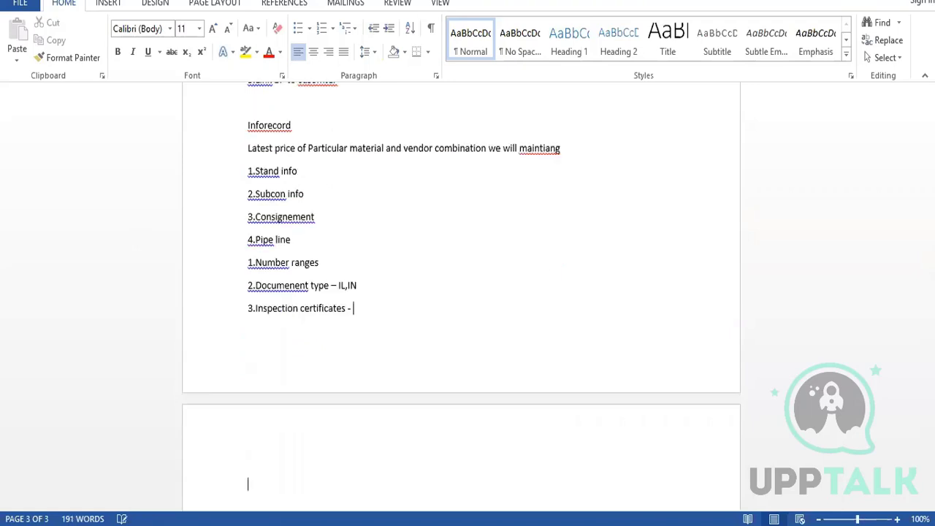
type("4.Price hisotrye")
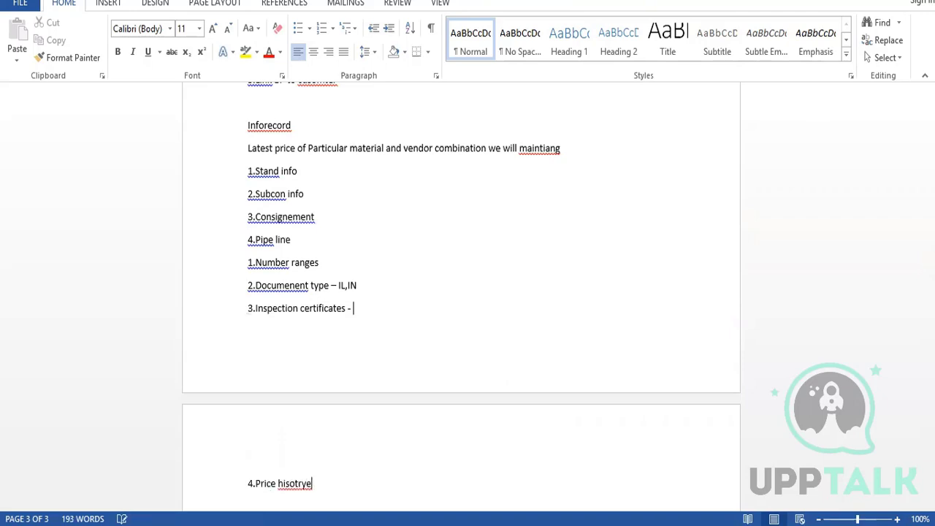
key("BackSpace")
key("BackSpace")
key("BackSpace")
key("BackSpace")
key("BackSpace")
type("tory")
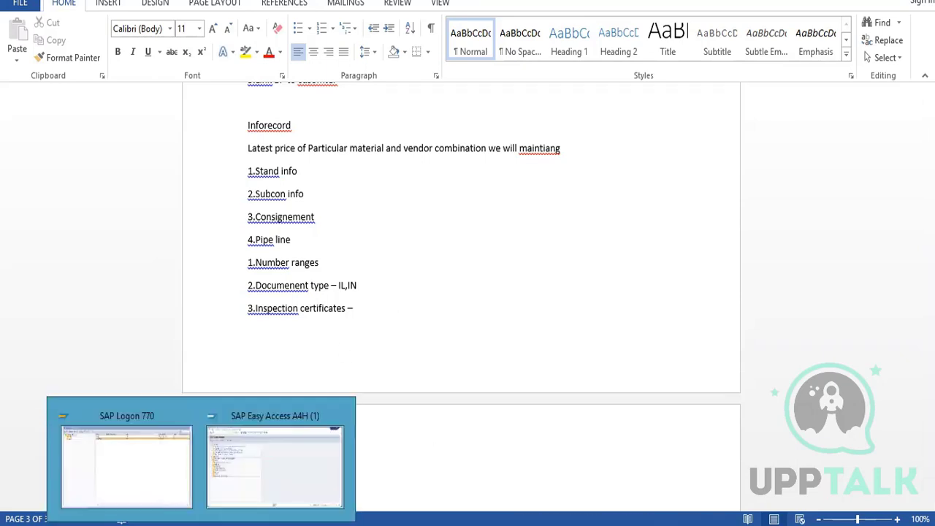
- Switch to SAP Easy Access, run transaction spro and display the SAP Reference IMG
left_click(273, 476)
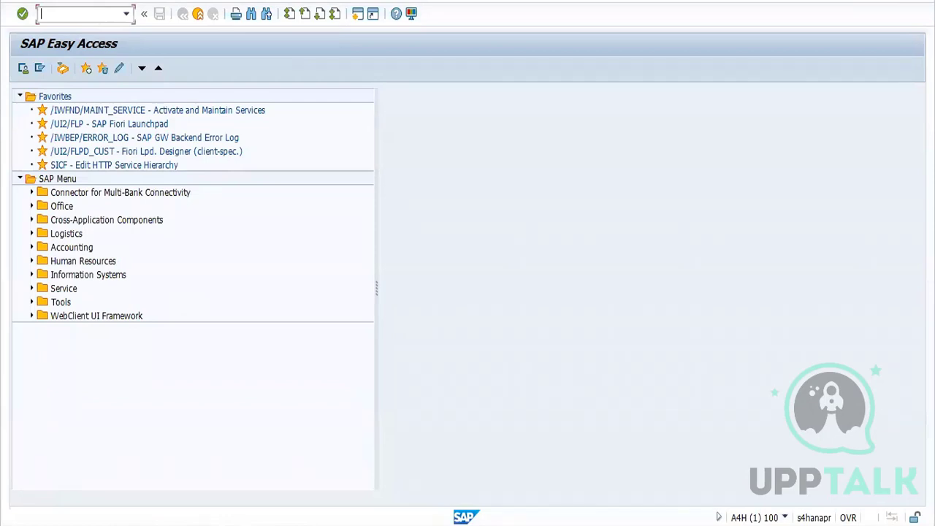
type("spro")
key("Return")
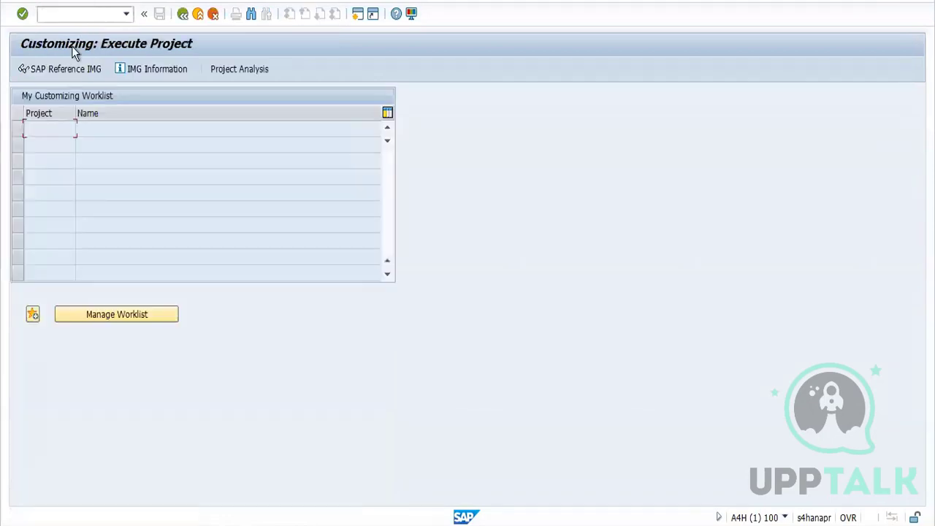
left_click(69, 73)
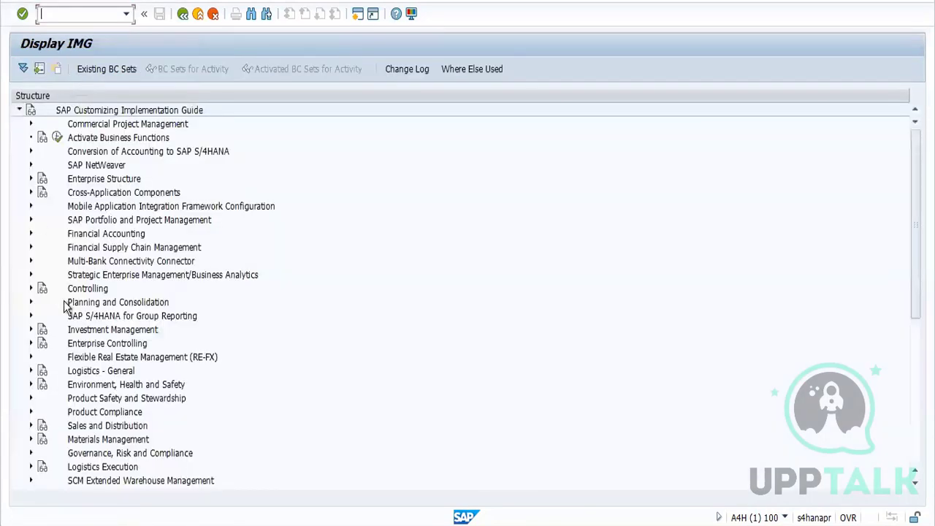
- Open the Define Number Ranges activity under Materials Management, Purchasing, Purchasing Info Record
left_click(31, 440)
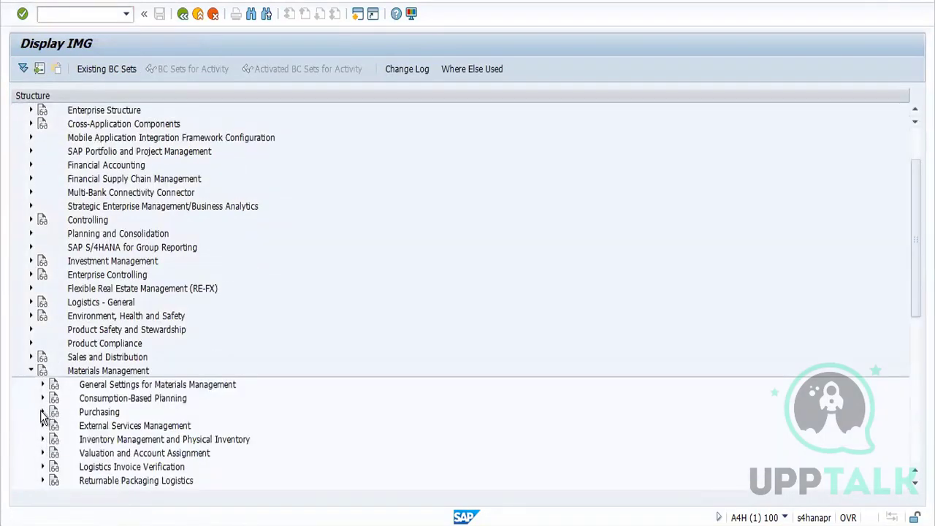
left_click(43, 412)
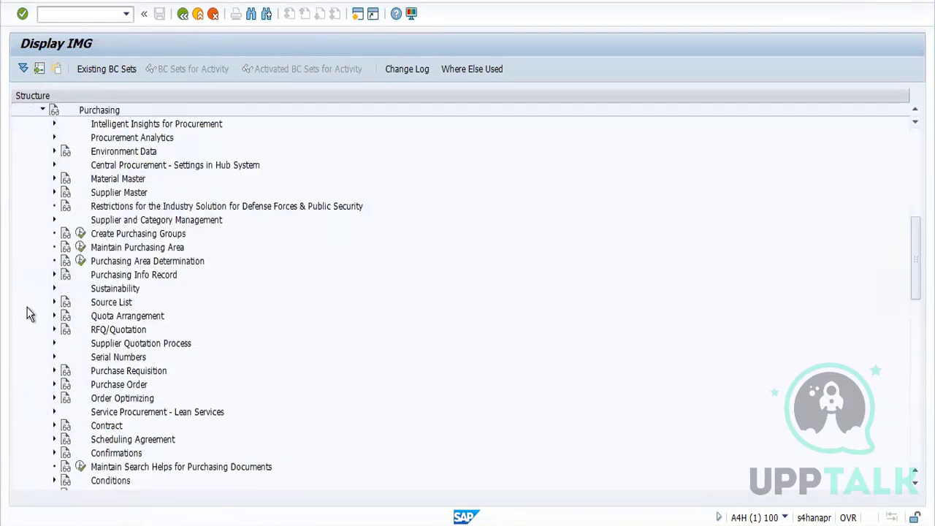
left_click(54, 276)
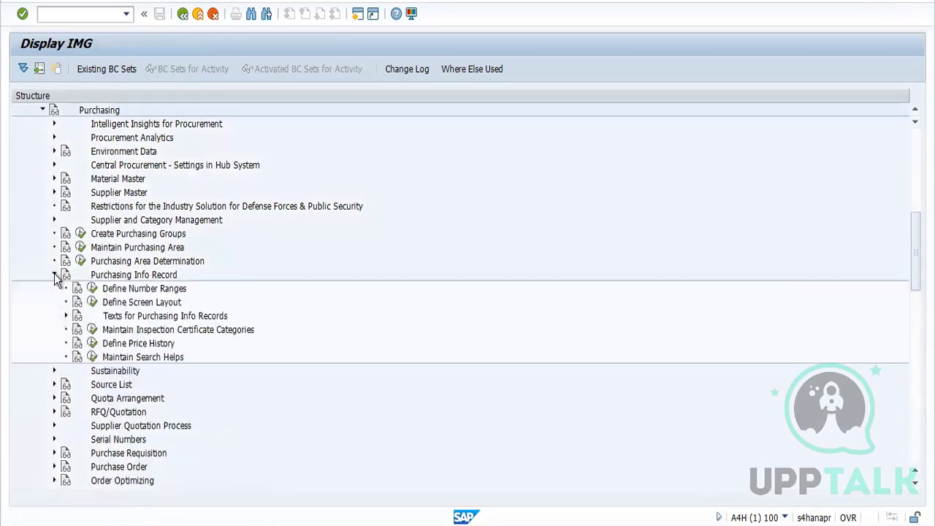
left_click(93, 291)
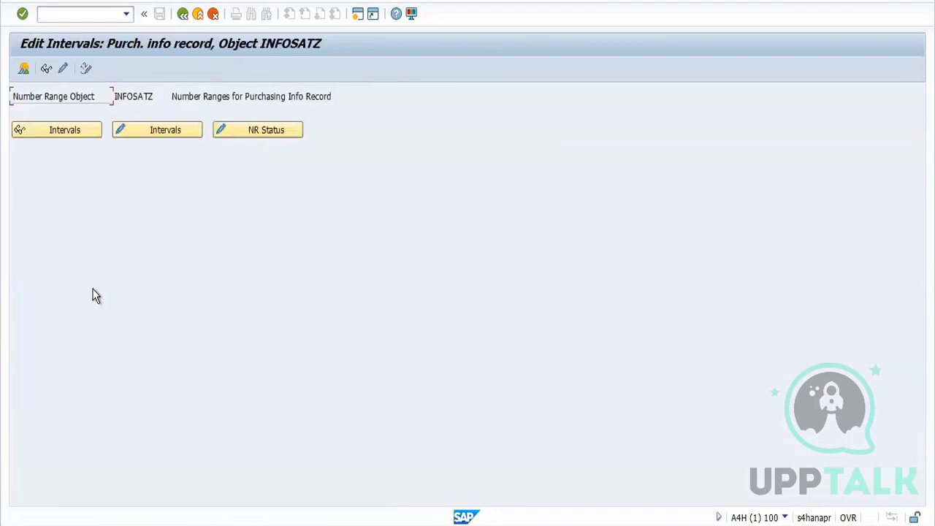
- Start a new number range group for purchasing info records and name it "FORD gROUP"
left_click(63, 68)
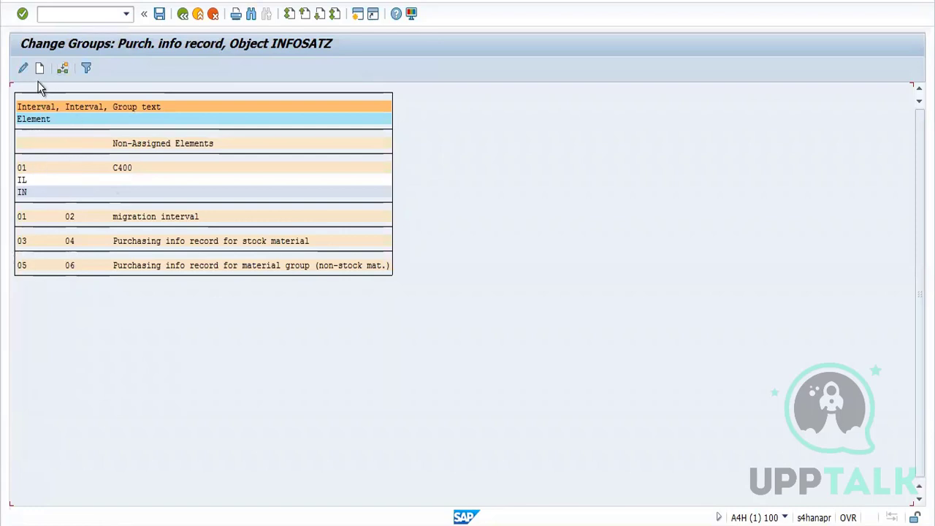
left_click(39, 69)
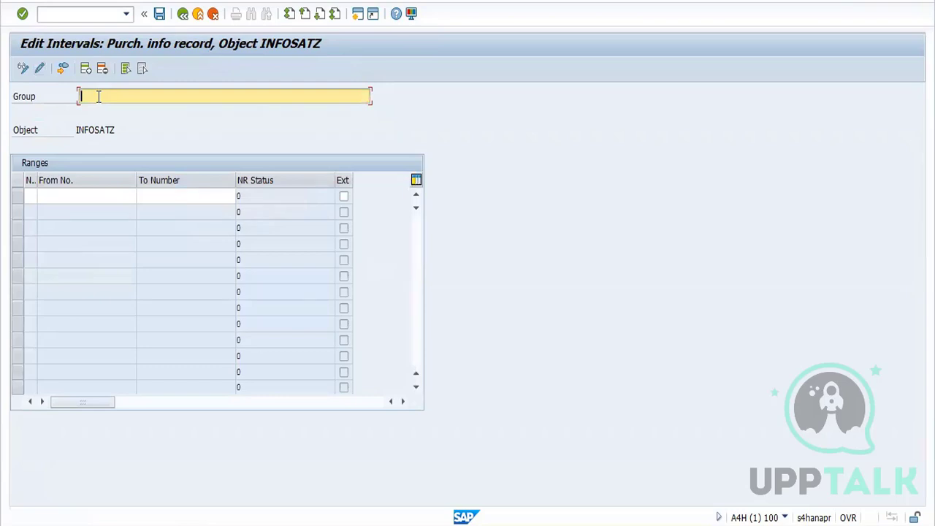
type("FORD gROUP")
- Define number range interval A1 from 2000 to 2999 for the FORD gROUP group
left_click(30, 196)
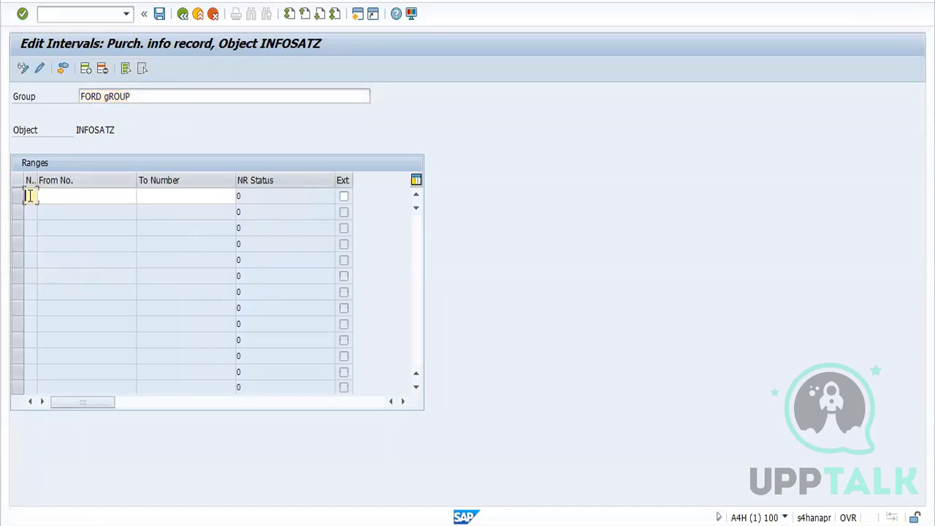
type("01")
key("Tab")
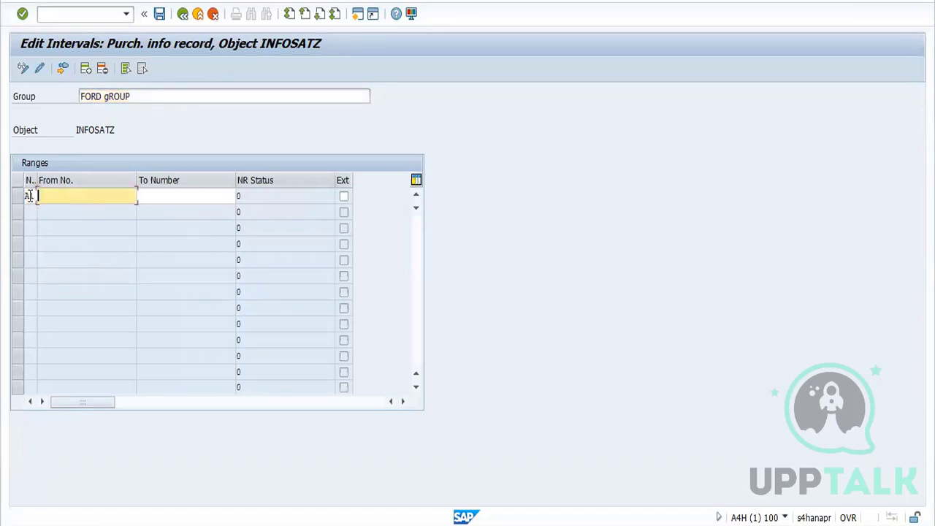
type("2000")
key("Tab")
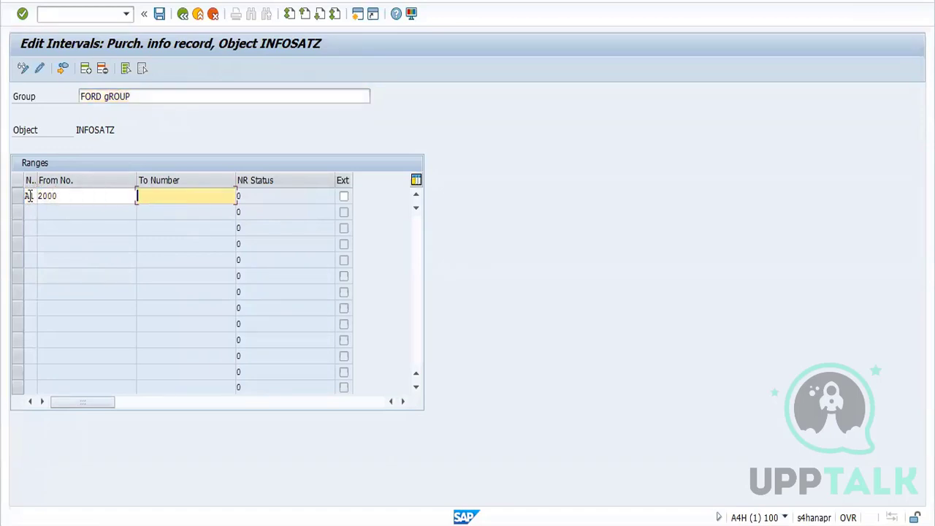
type("2999")
key("Return")
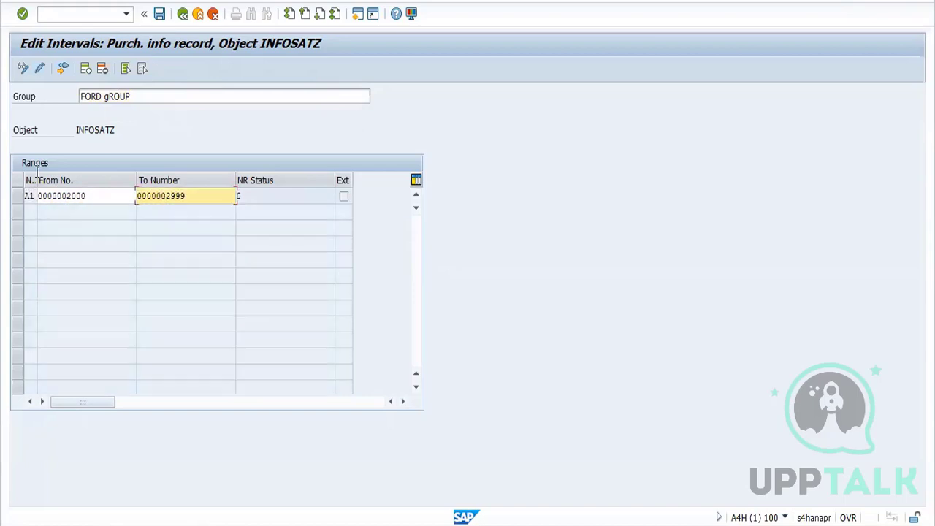
- Save the new group with its interval and return to the overview of purchasing info record groups
left_click(160, 15)
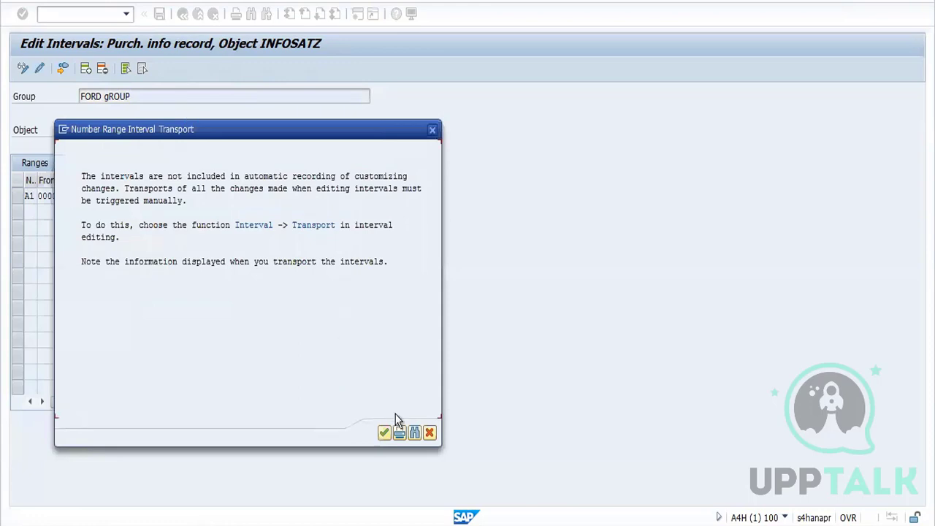
left_click(384, 432)
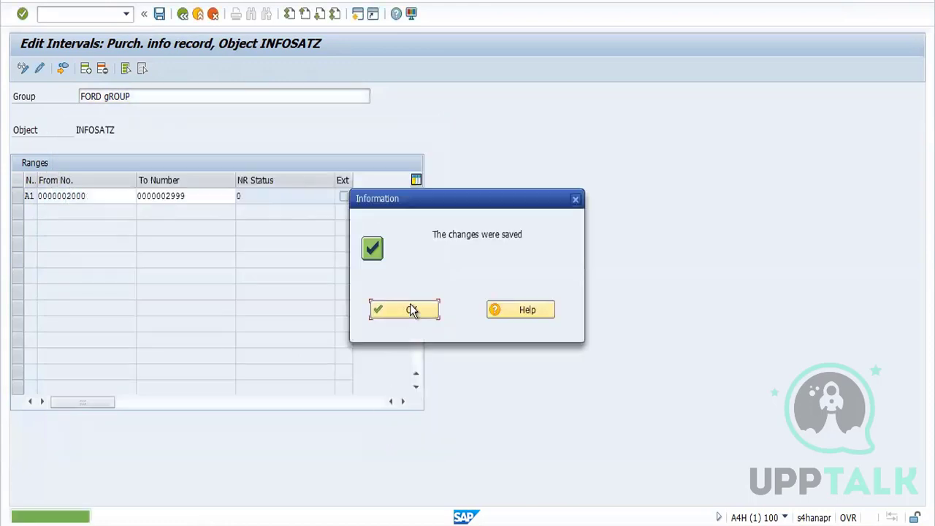
left_click(410, 310)
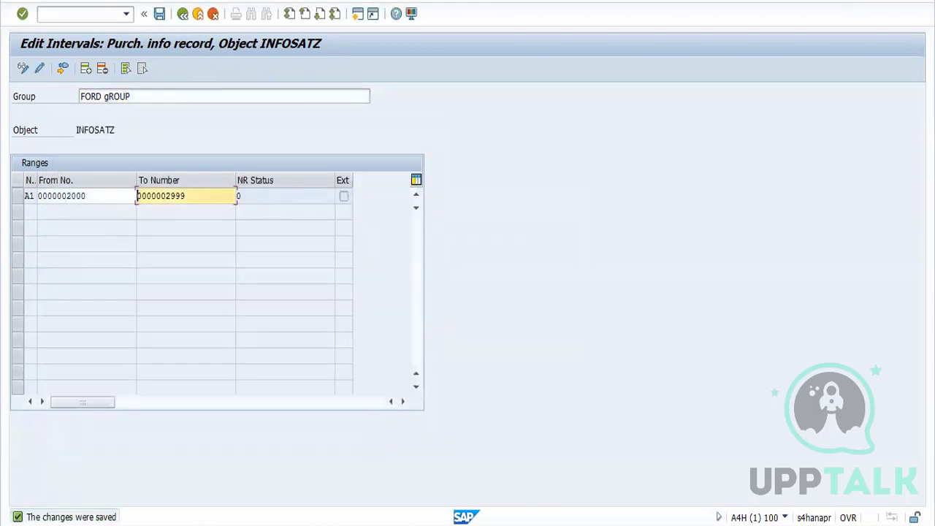
left_click(182, 14)
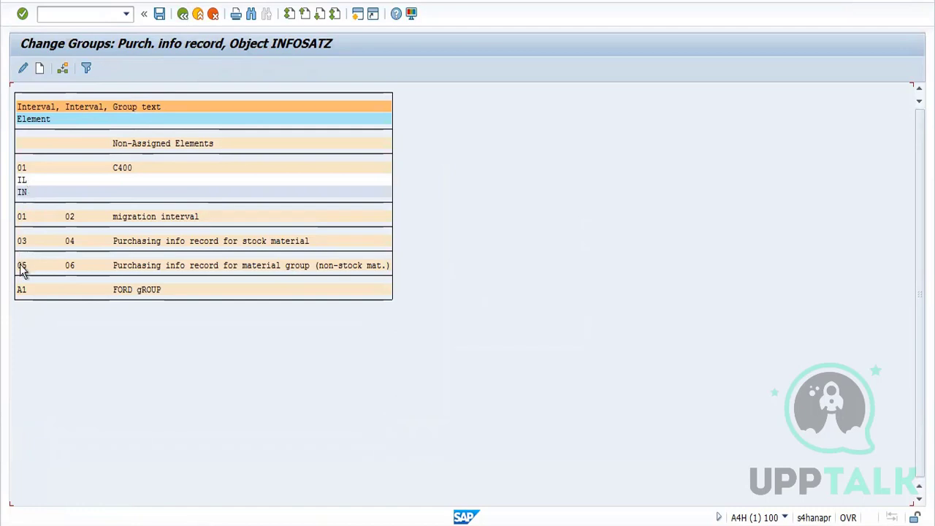
left_click(22, 292)
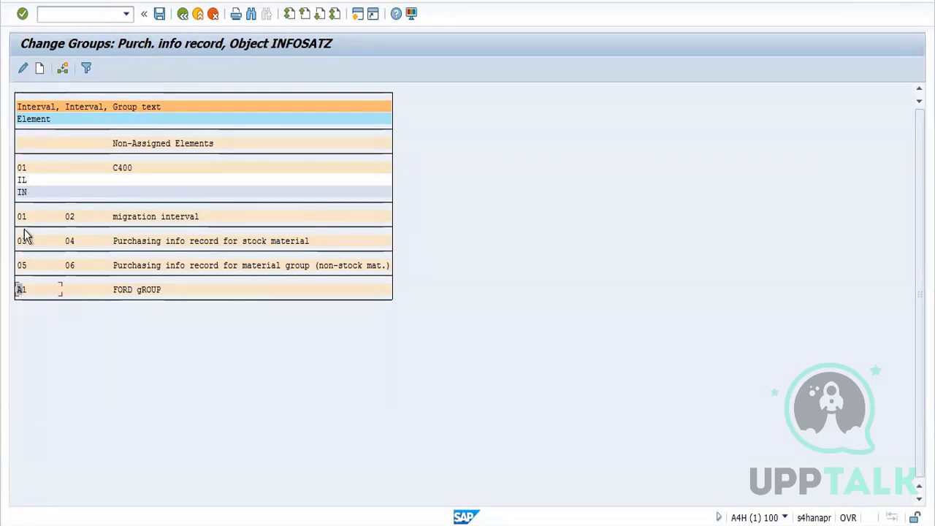
double_click(24, 182)
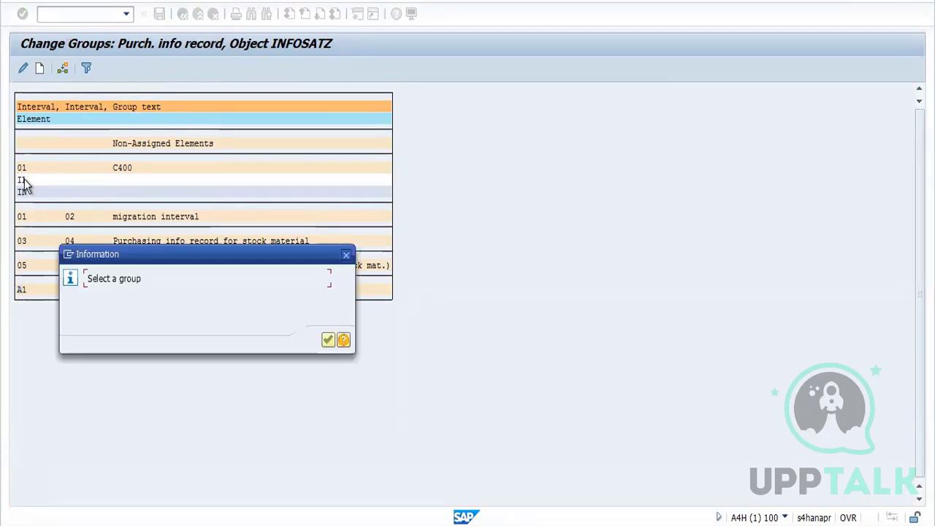
left_click(323, 342)
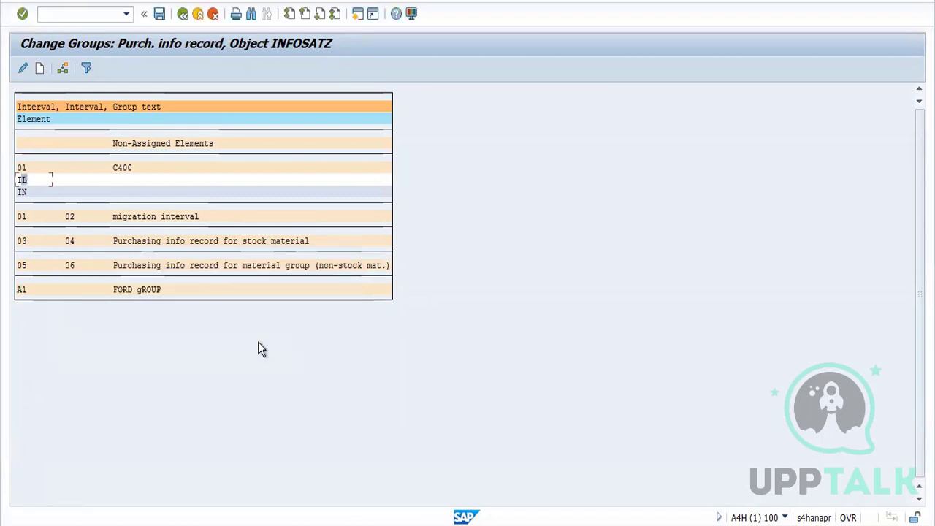
left_click(21, 293)
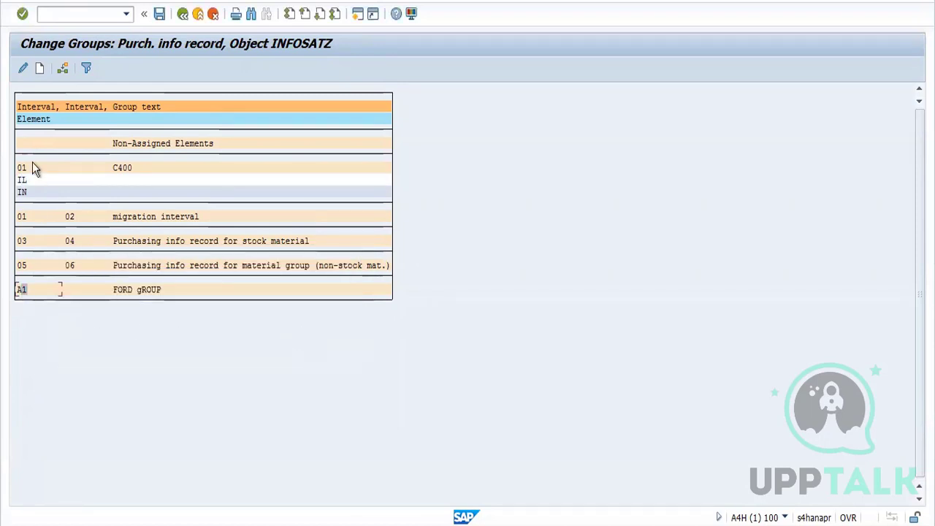
left_click(64, 70)
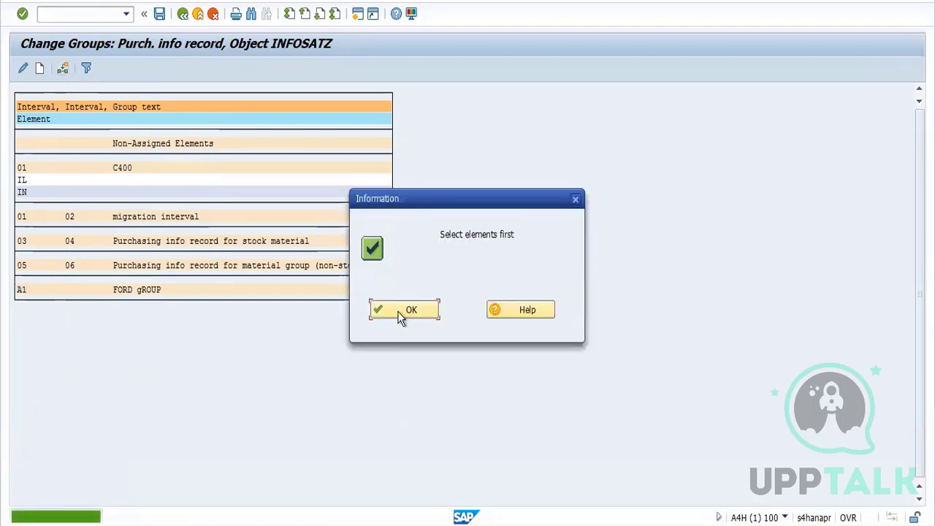
left_click(395, 311)
- Reassign element IL from the C400 group to the FORD gROUP group with interval A1 and save the change
left_click(22, 180)
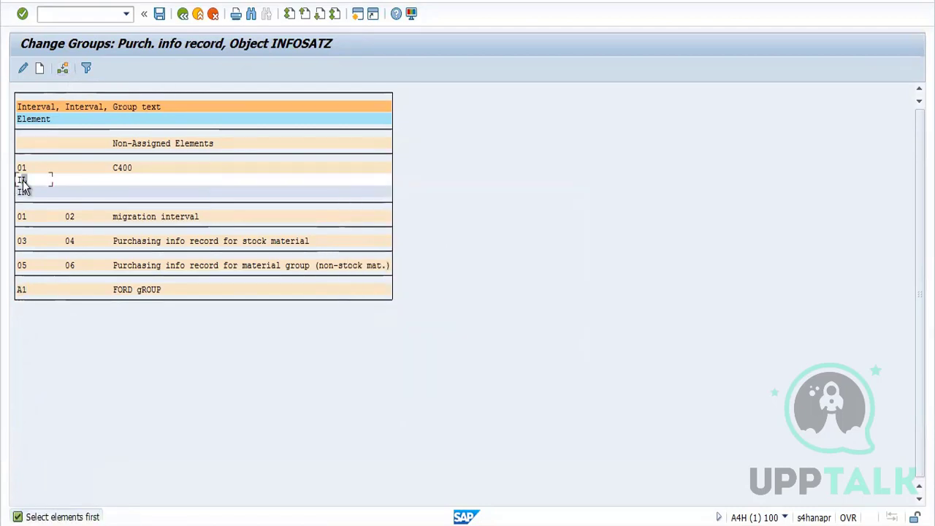
left_click(63, 70)
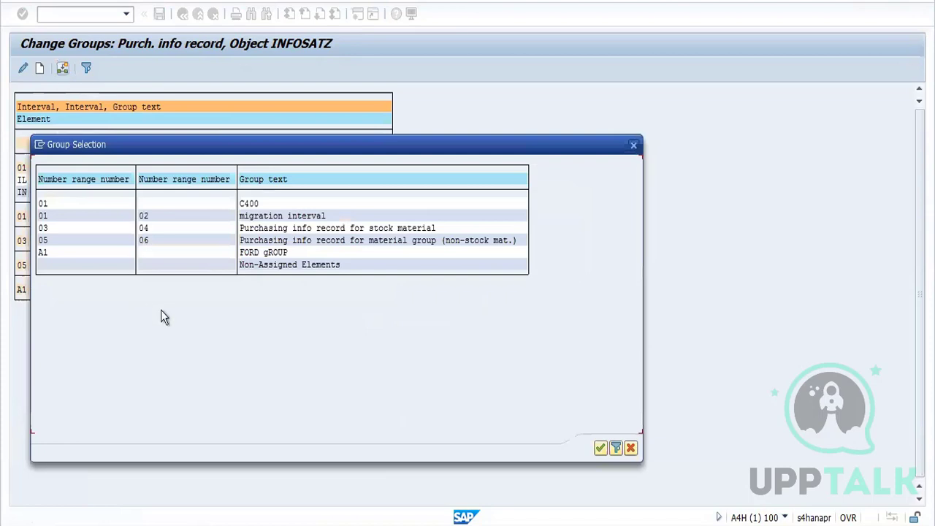
double_click(45, 252)
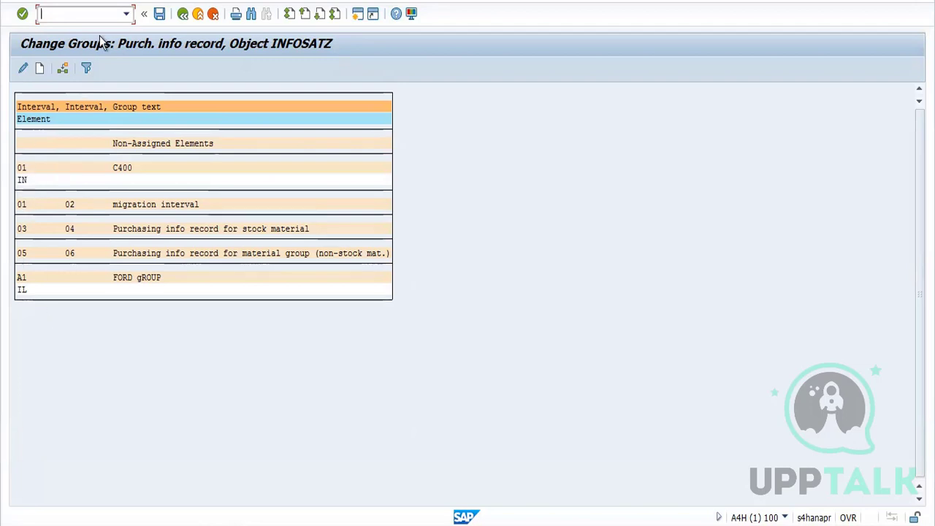
left_click(159, 15)
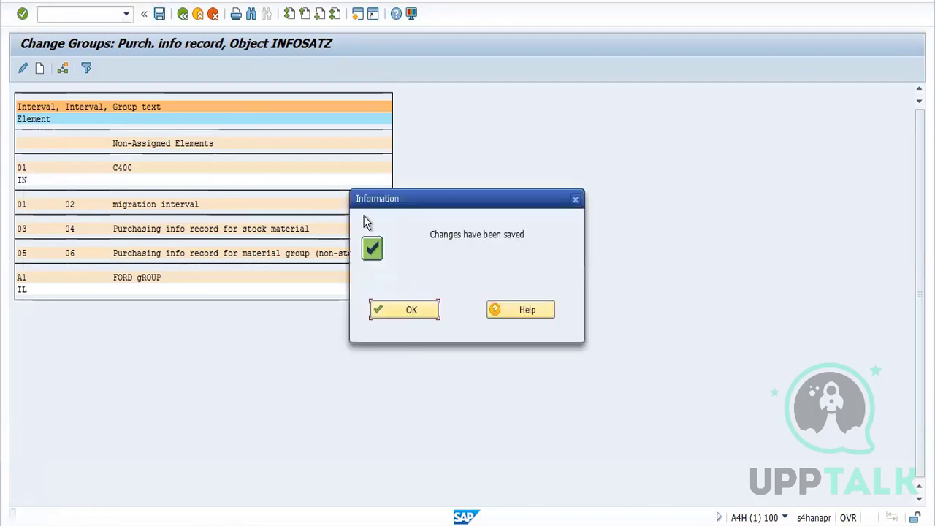
left_click(404, 313)
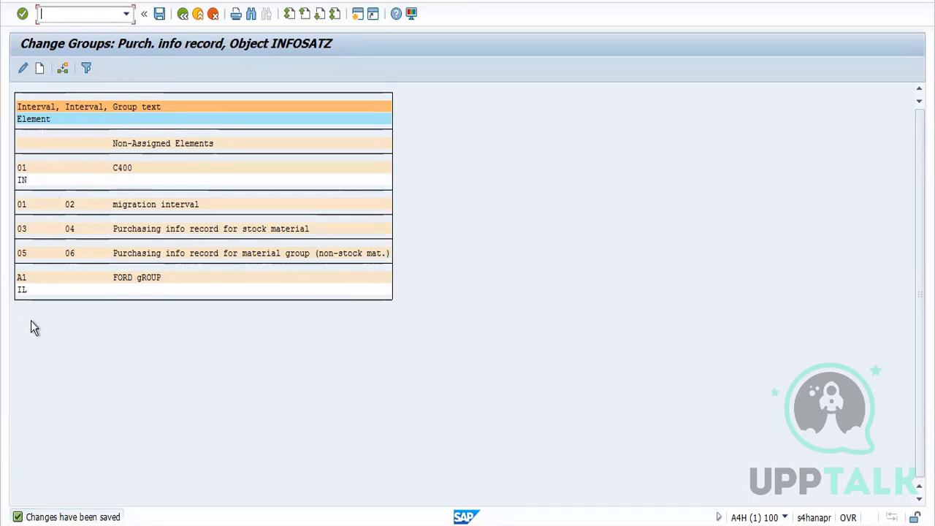
- Reassign element IN from the C400 group to FORD gROUP, save, and return to the IMG structure
left_click(24, 182)
left_click(64, 68)
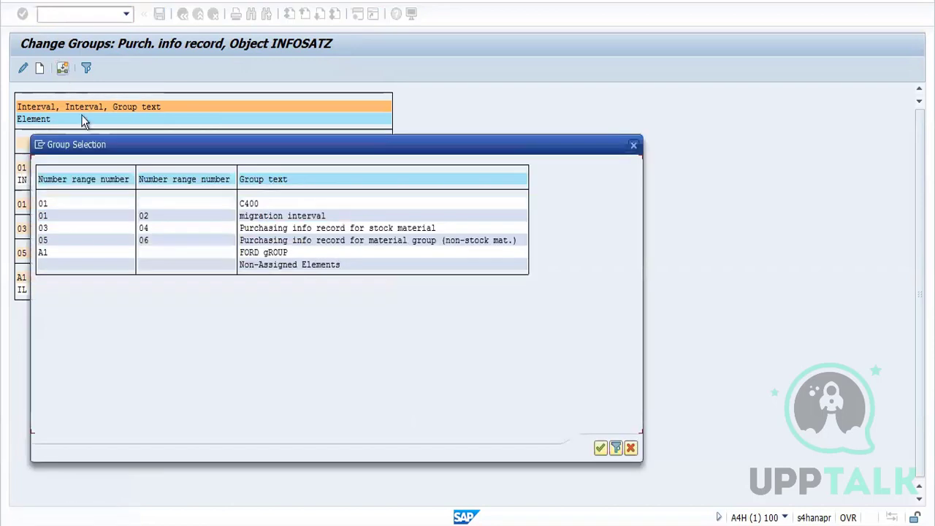
double_click(43, 252)
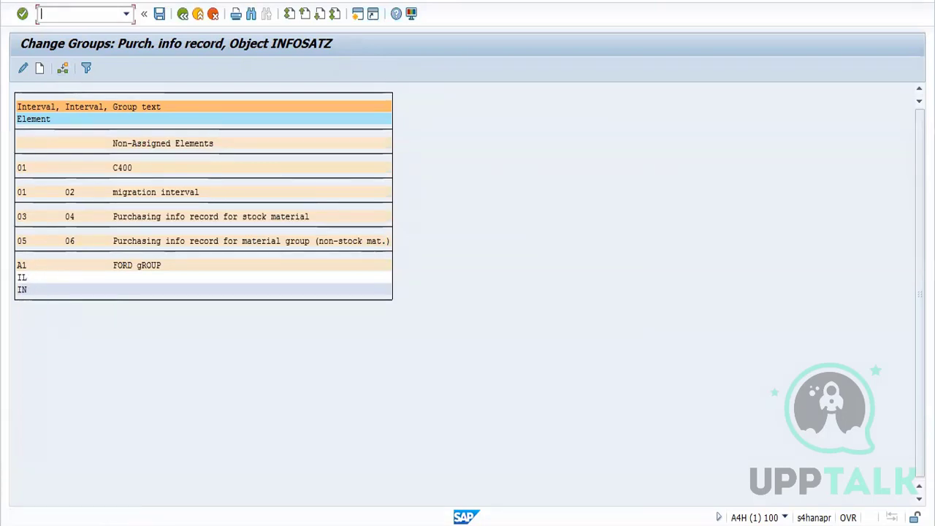
left_click(159, 13)
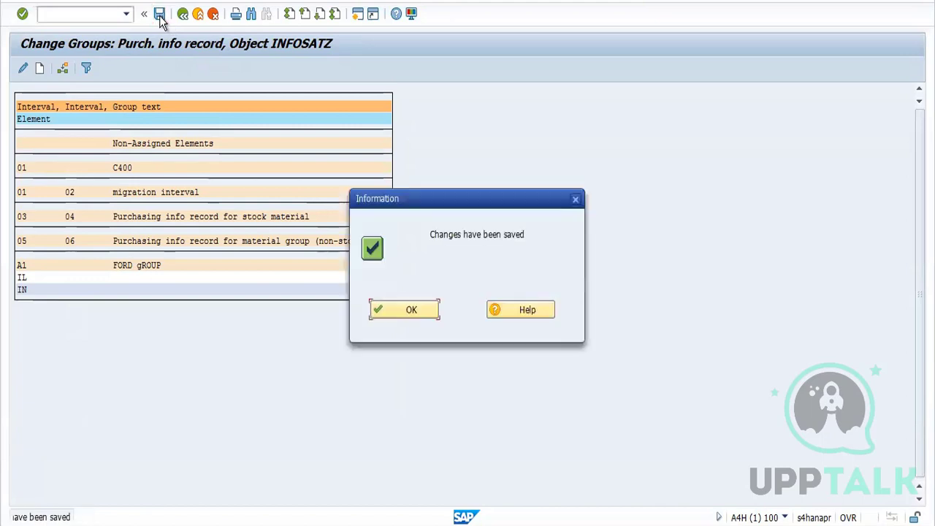
left_click(427, 310)
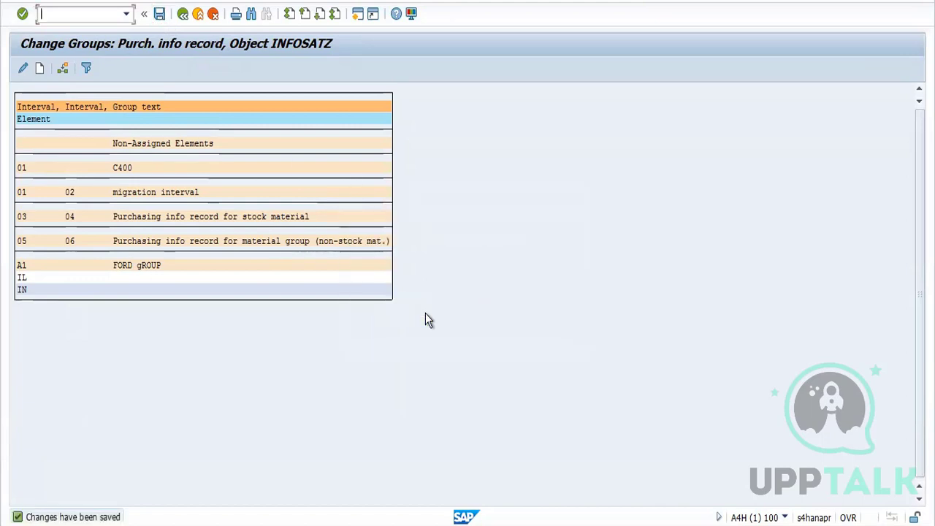
left_click(183, 15)
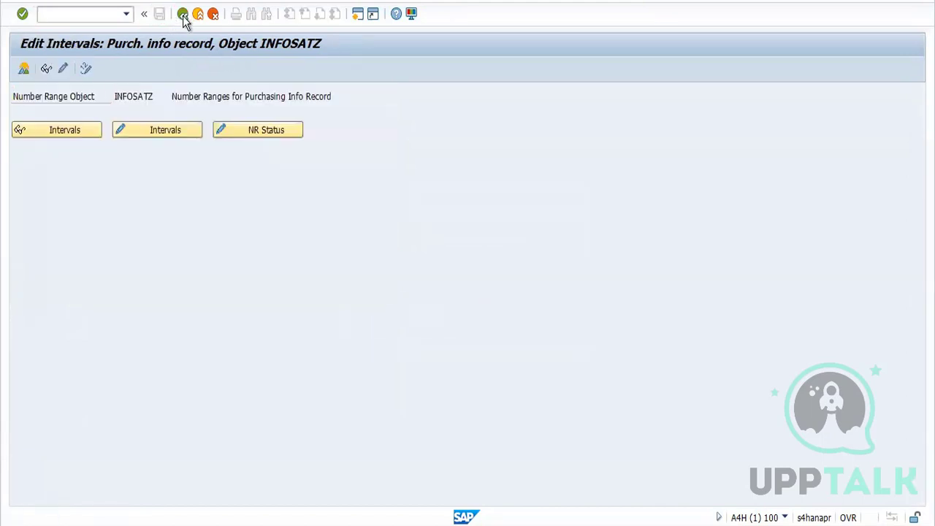
left_click(183, 15)
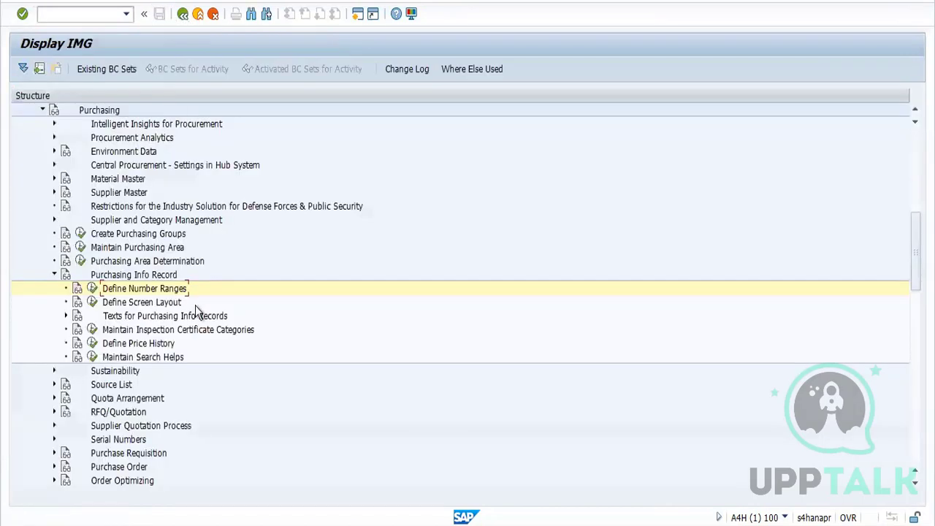
- Open the Define Screen Layout activity and display the field selection groups for ME11, Create Purchasing Info Record
left_click(92, 302)
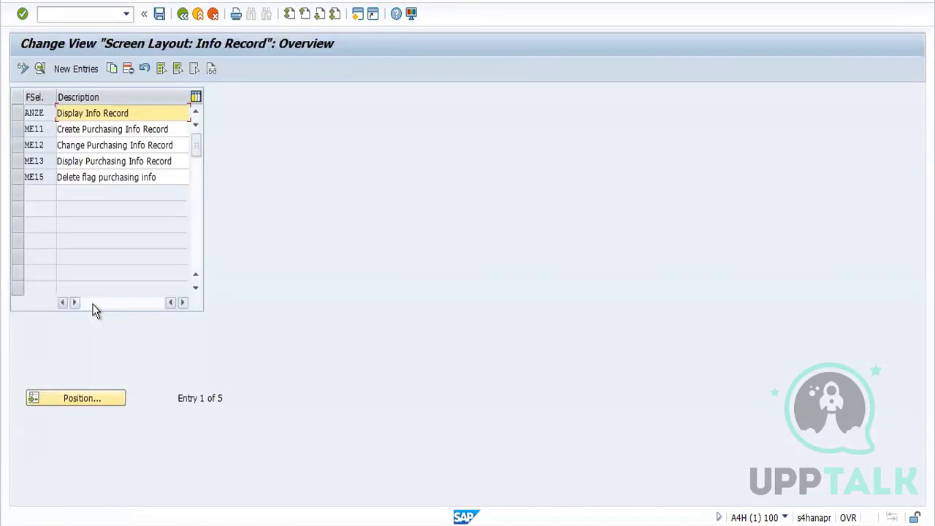
left_click(18, 113)
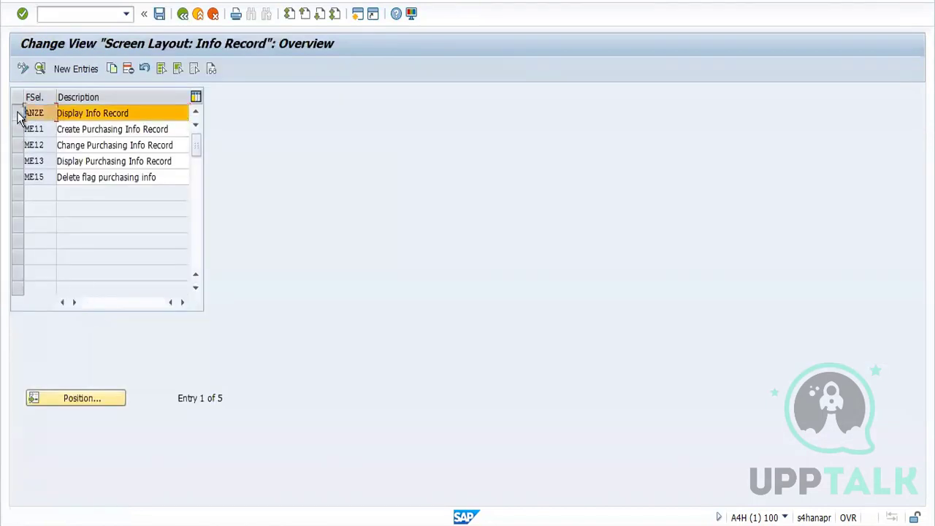
left_click(18, 112)
left_click(18, 129)
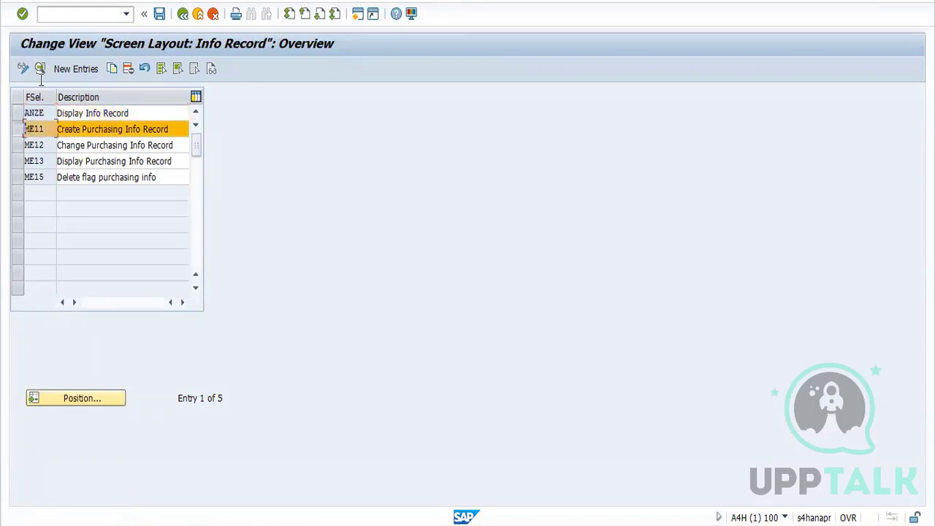
left_click(40, 68)
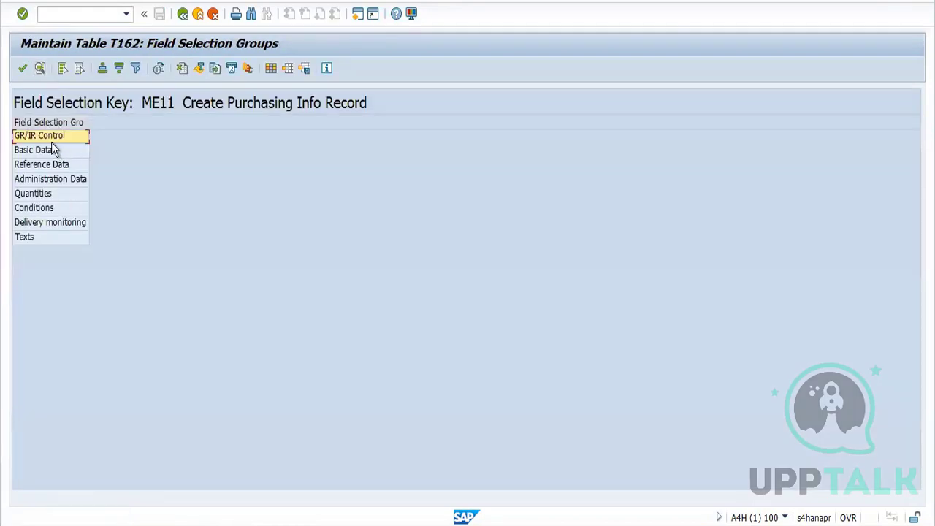
- Examine the ME11 field settings from GR/IR Control through Quantities, then return to the IMG structure
double_click(51, 138)
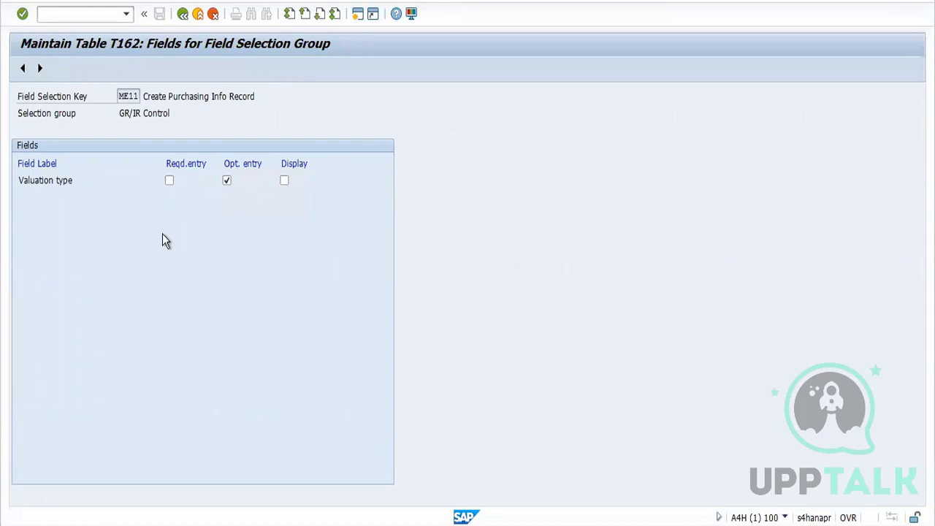
left_click(41, 68)
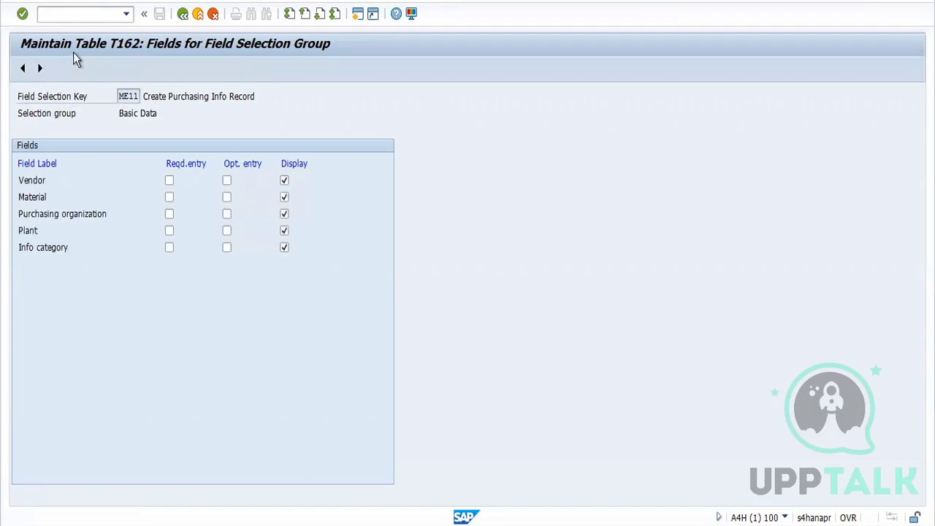
left_click(41, 68)
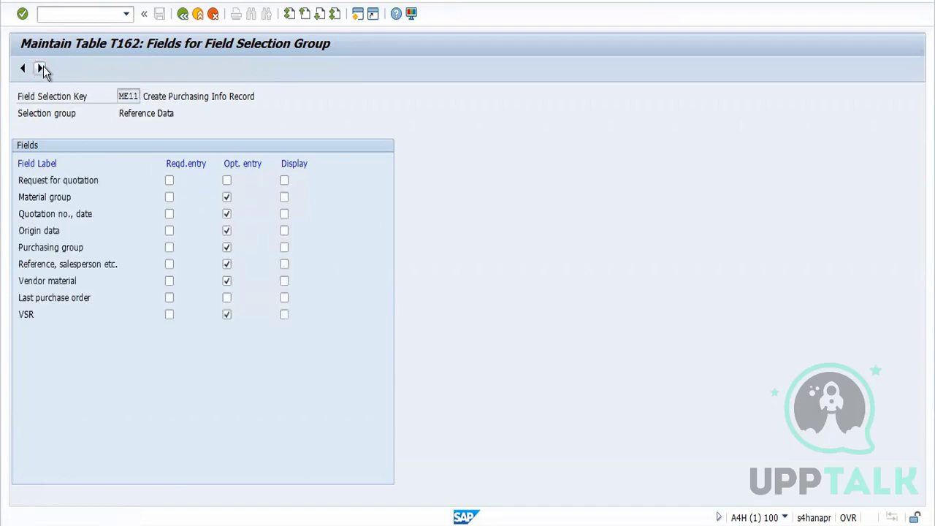
left_click(41, 68)
left_click(41, 68)
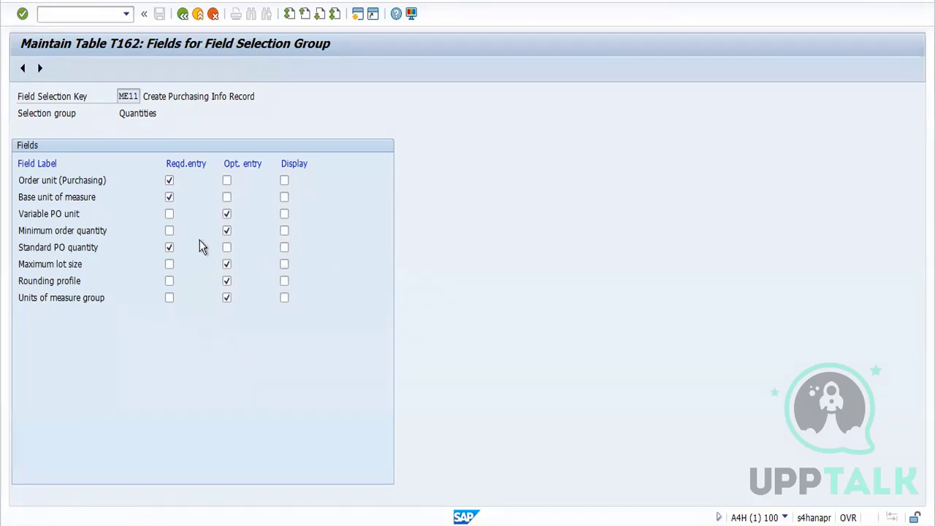
left_click(183, 15)
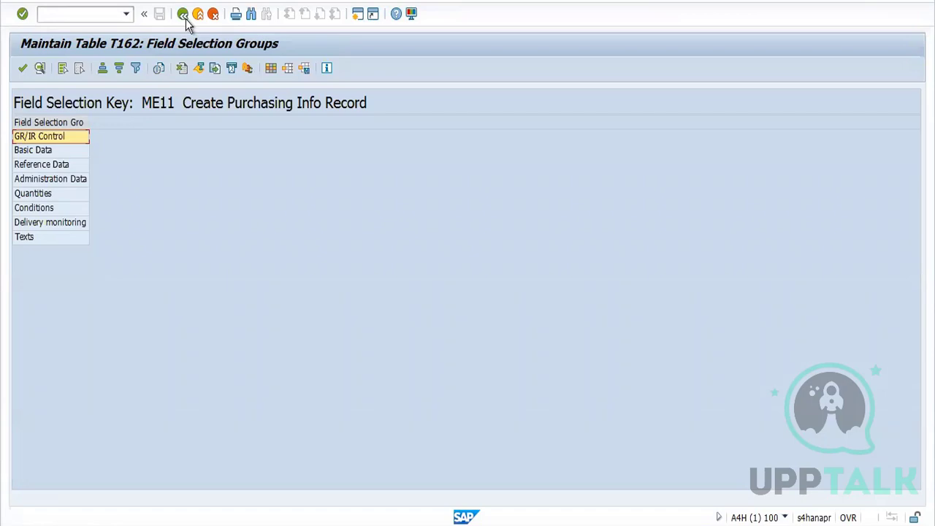
left_click(183, 15)
left_click(182, 14)
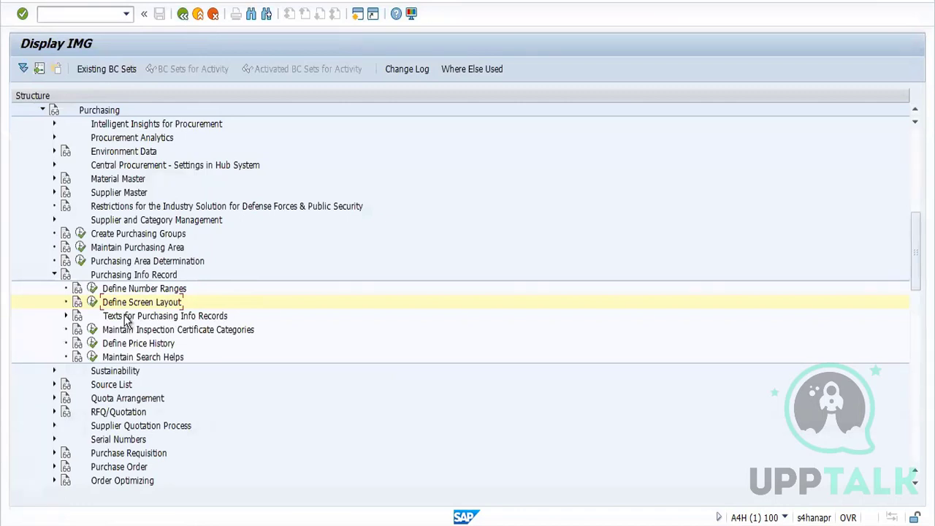
- Open the Maintain Inspection Certificate Categories activity and display the details of certificate category 1
left_click(92, 330)
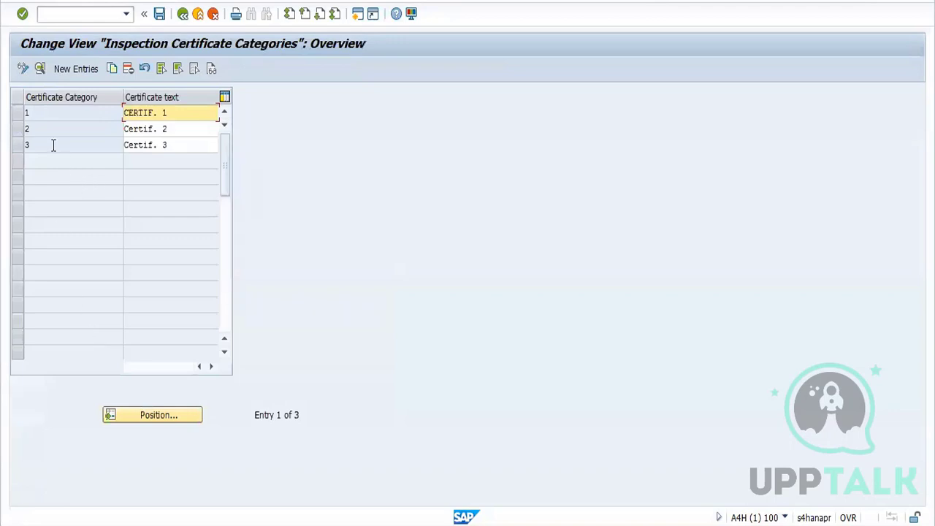
left_click(18, 113)
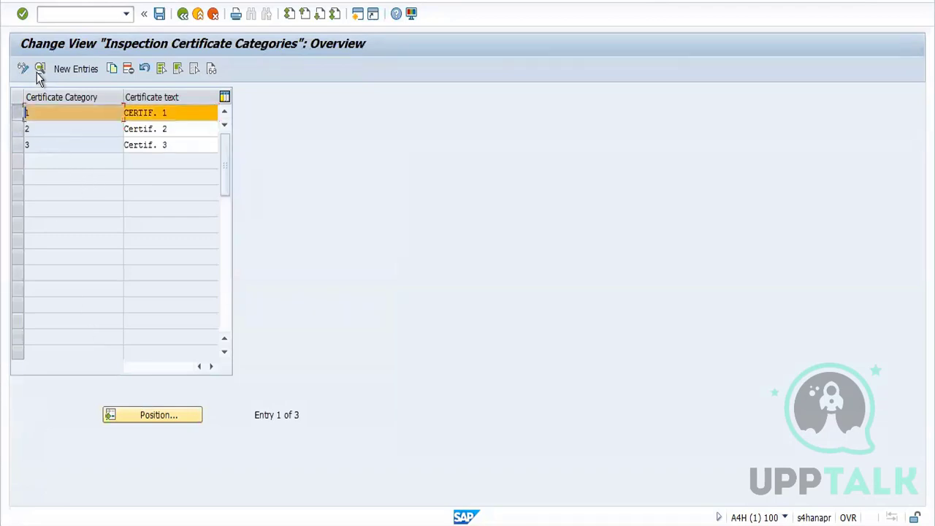
left_click(38, 71)
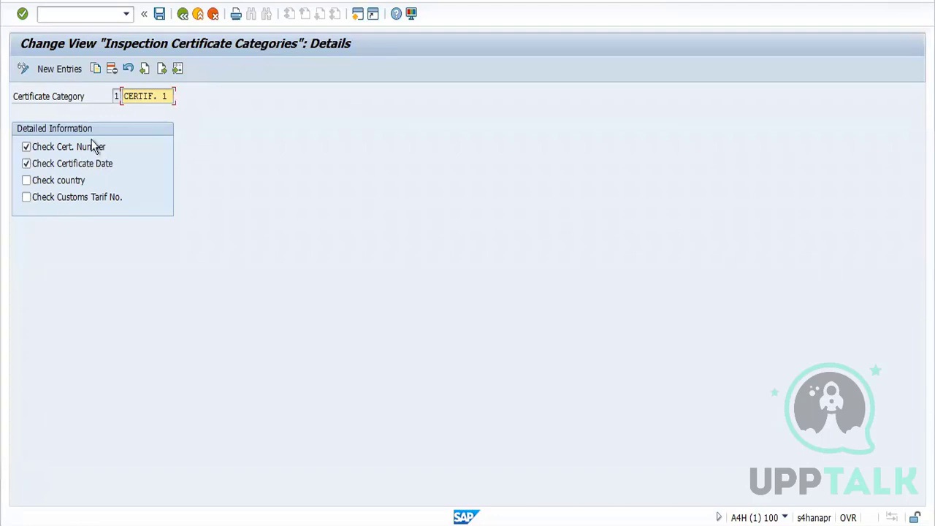
- Enable Check country for certificate category 1, save it under the MM:Org Config customizing request, and return to the IMG structure
left_click(40, 189)
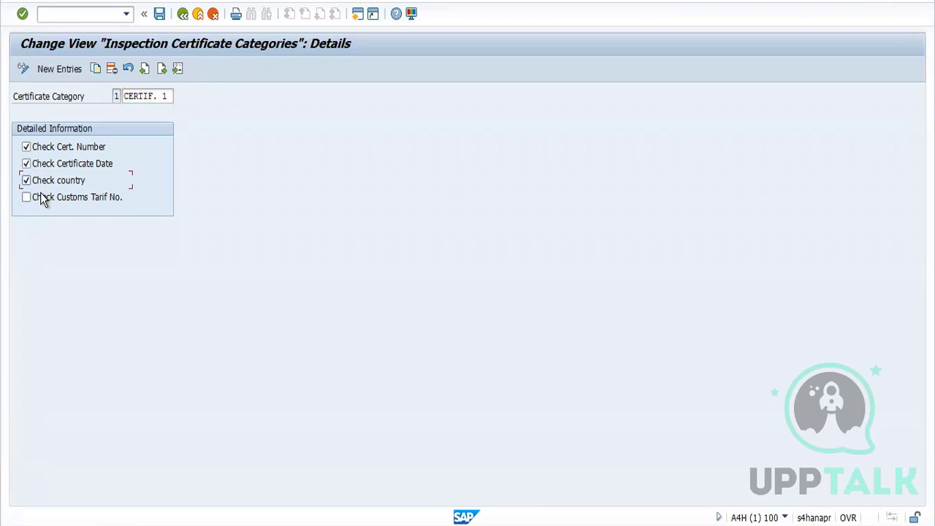
double_click(115, 97)
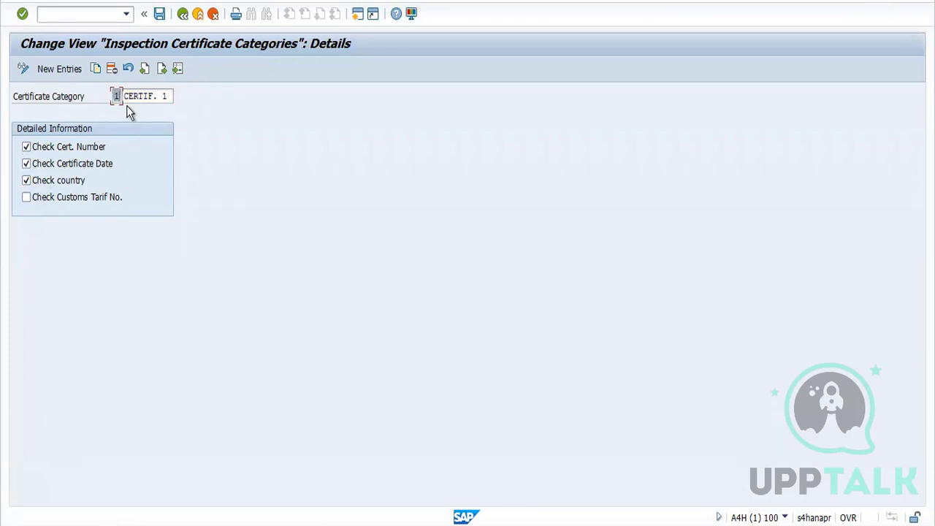
left_click(160, 14)
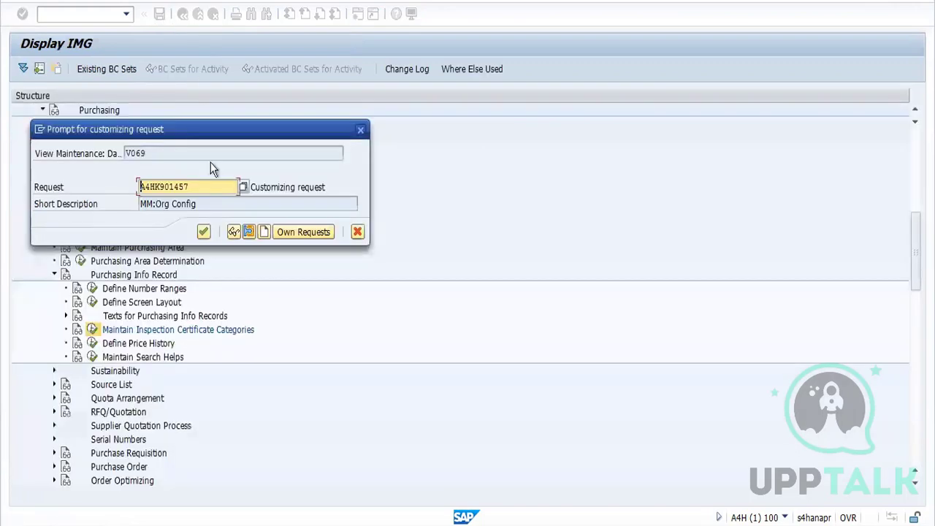
left_click(206, 232)
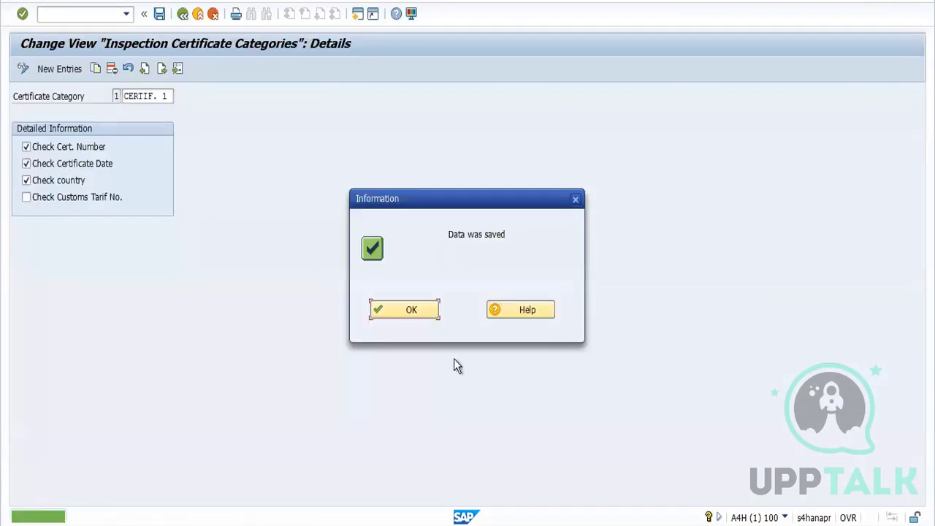
left_click(412, 310)
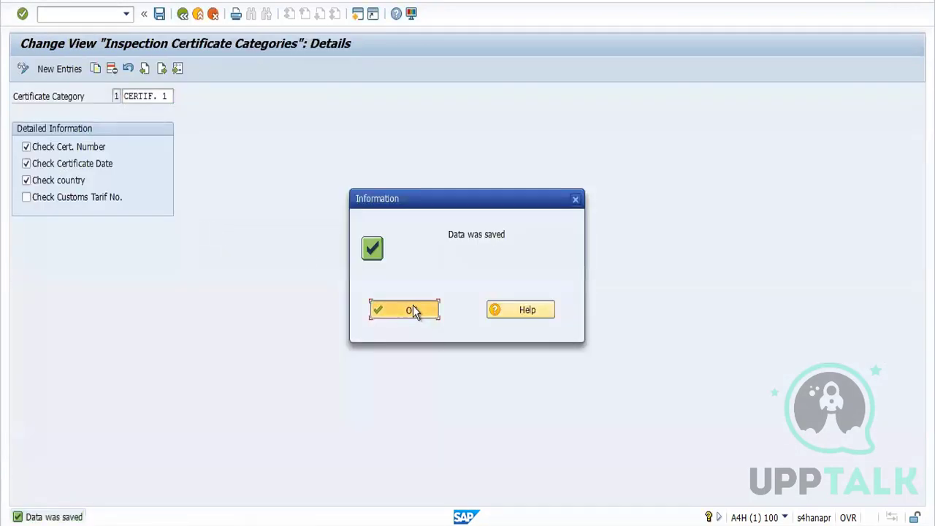
left_click(183, 14)
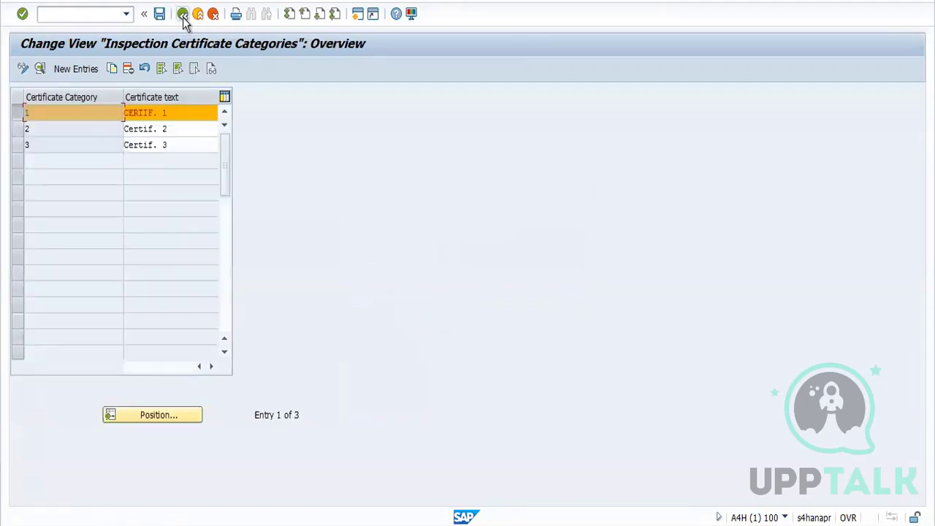
left_click(183, 15)
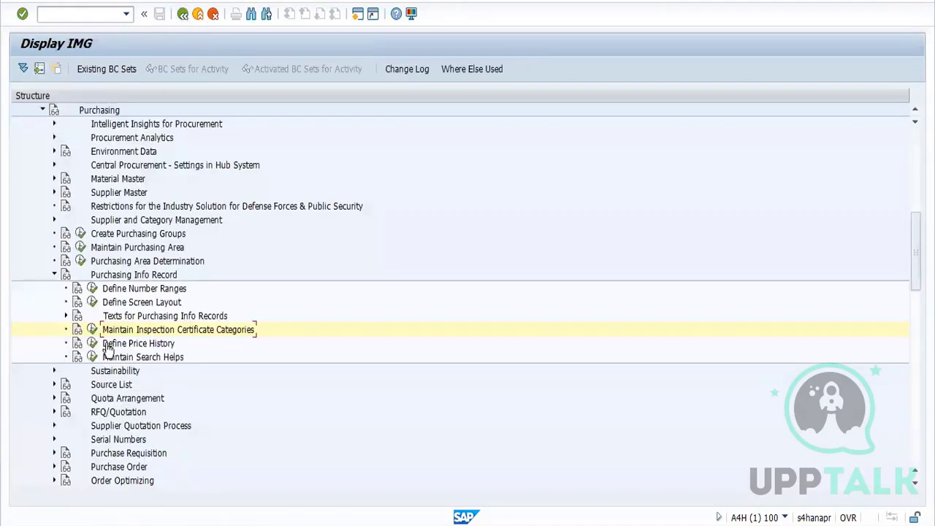
- Open the Define Price History activity and position the list at purchasing organization FORD
left_click(91, 344)
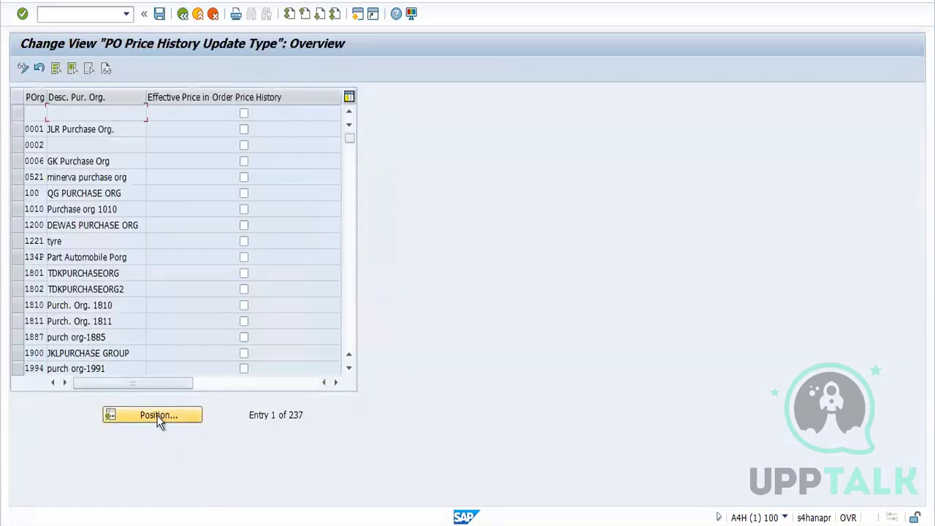
left_click(159, 421)
type("FO")
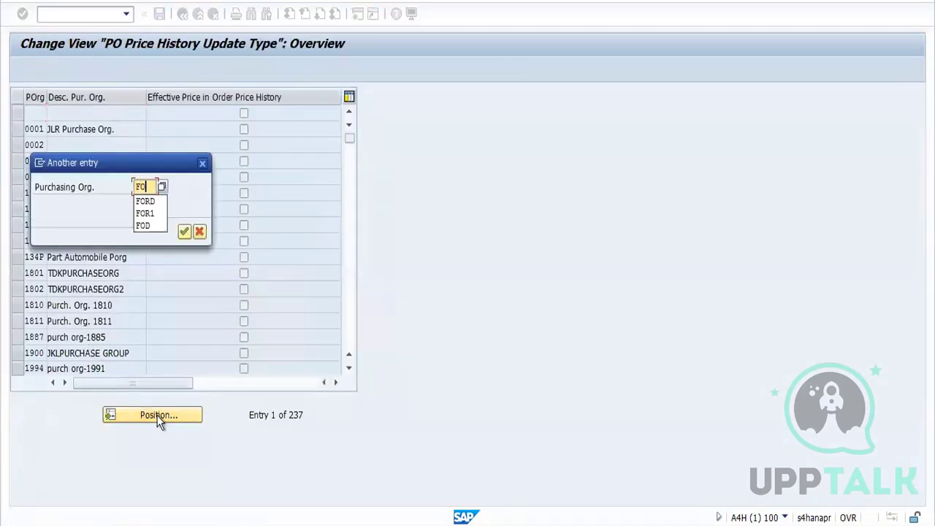
type("RD")
key("Return")
key("Return")
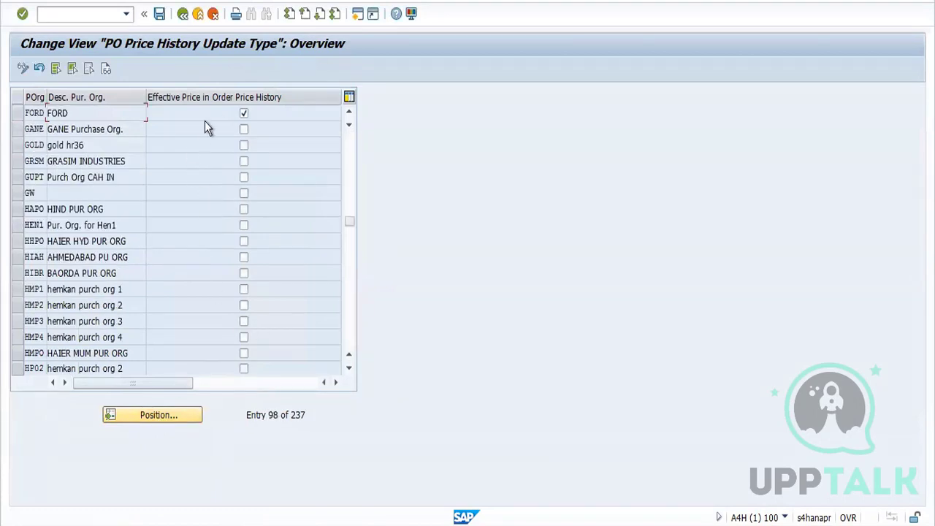
- Read the help documentation for FORD's Effective Price in Order Price History indicator, keeping the indicator set
left_click(244, 113)
left_click(244, 113)
left_click(244, 114)
key("F1")
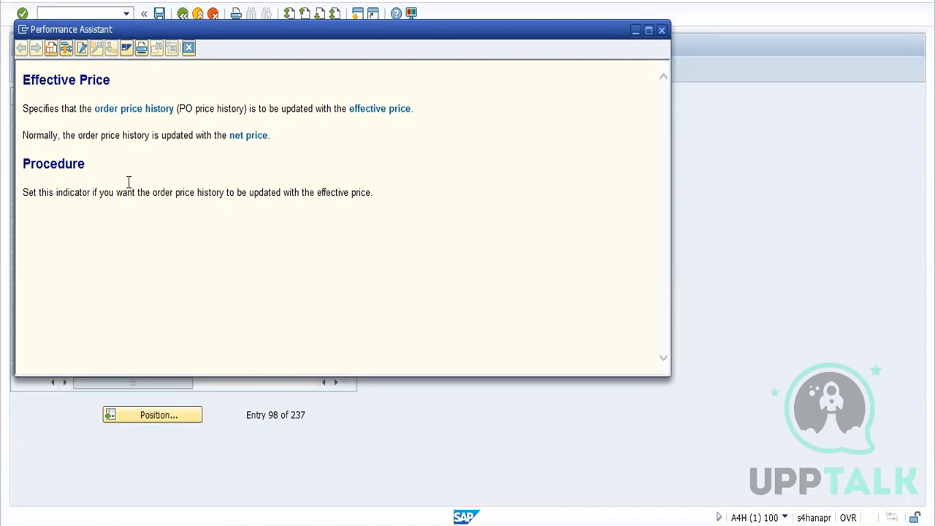
left_click(190, 47)
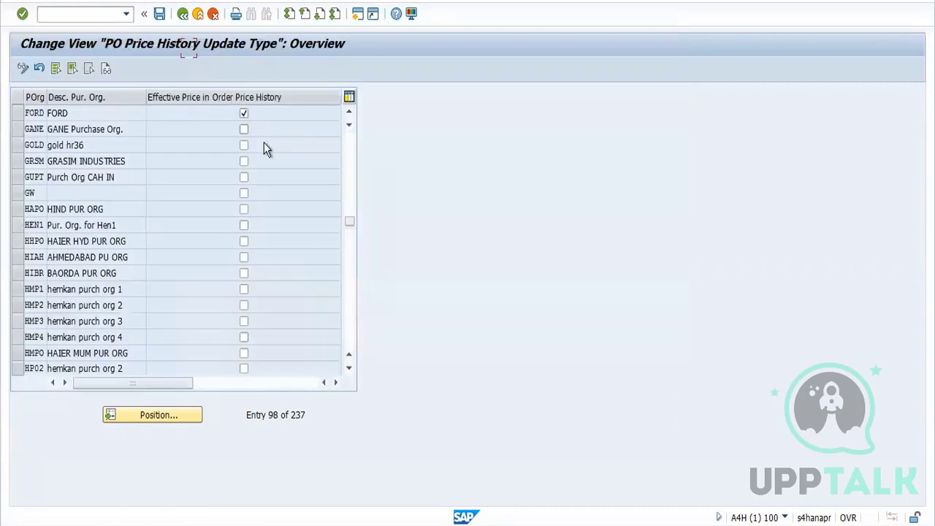
- Save the PO price history settings and return to the IMG structure
left_click(159, 14)
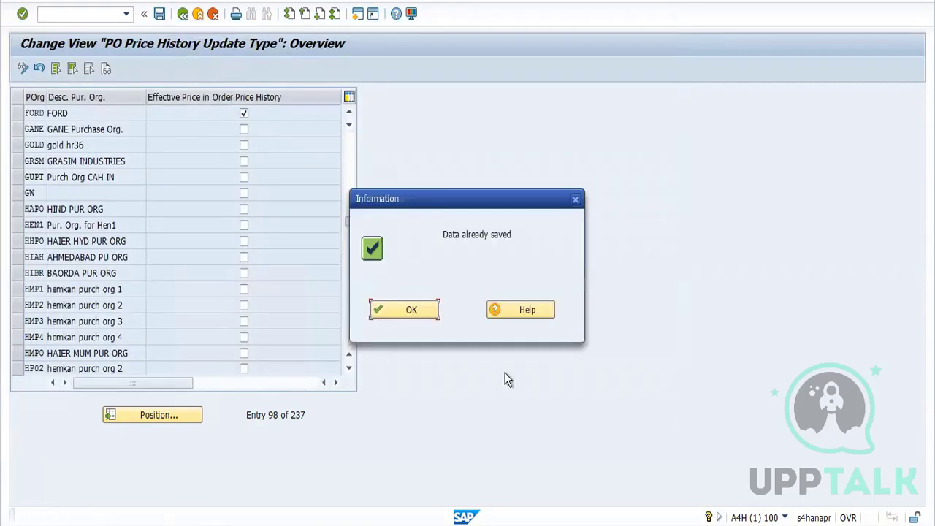
left_click(395, 315)
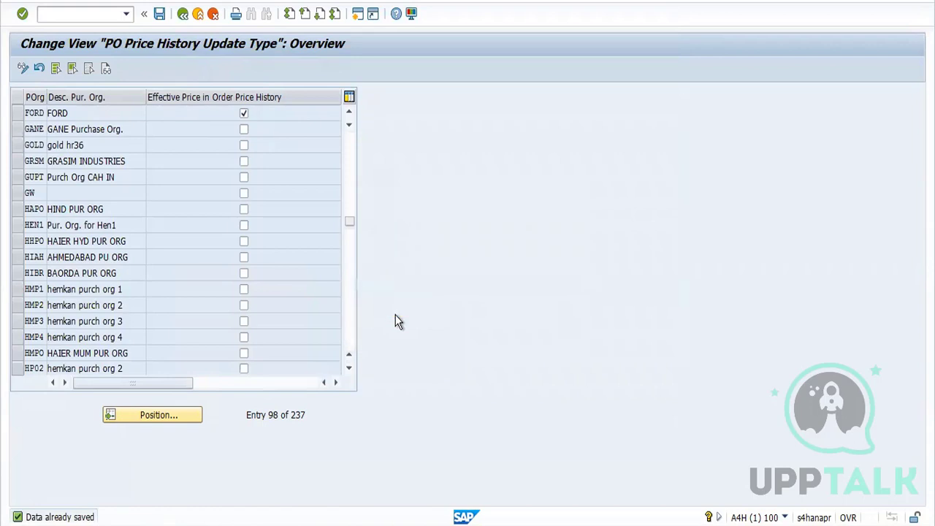
left_click(182, 14)
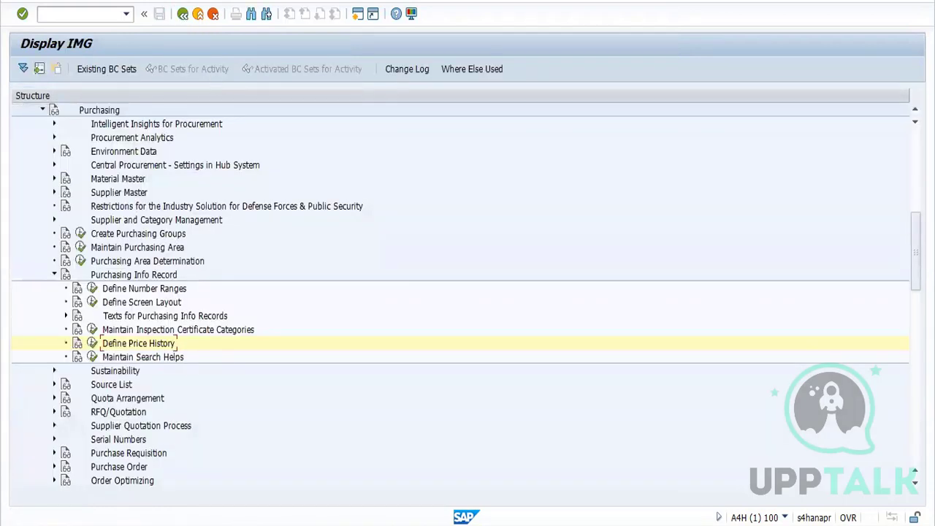
- Leave the IMG for SAP Easy Access and start transaction ME11 to create an info record
left_click(183, 14)
left_click(183, 14)
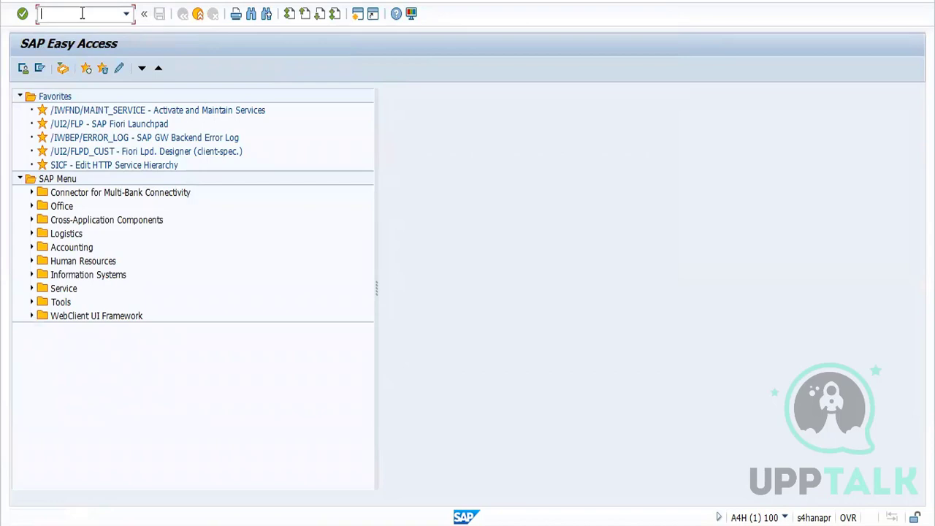
type("ME11")
key("Return")
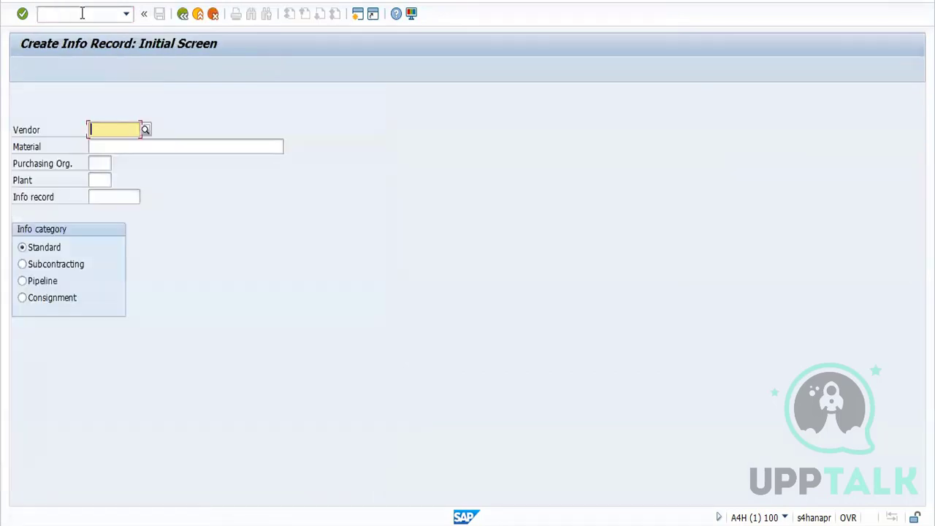
- Open a second session and start transaction MKVZ, the purchasing list of suppliers
left_click(357, 15)
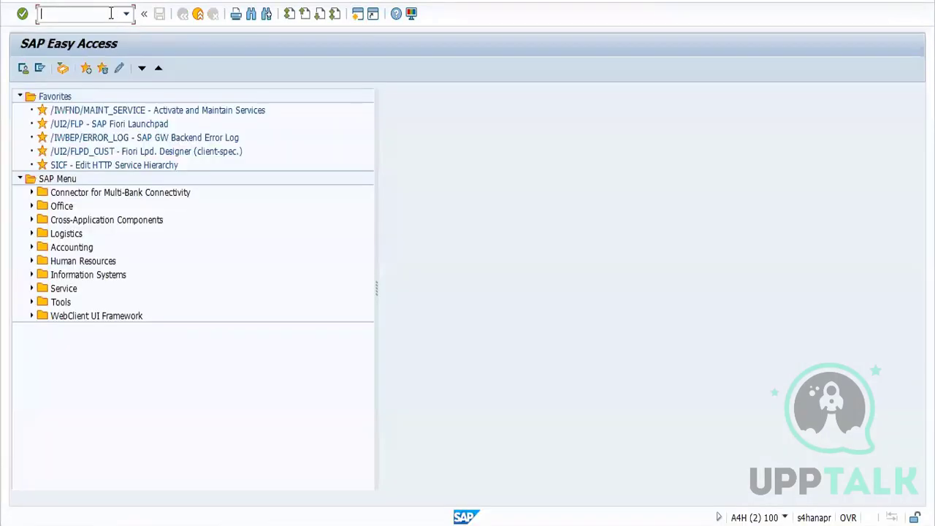
type("MKVZ")
key("Return")
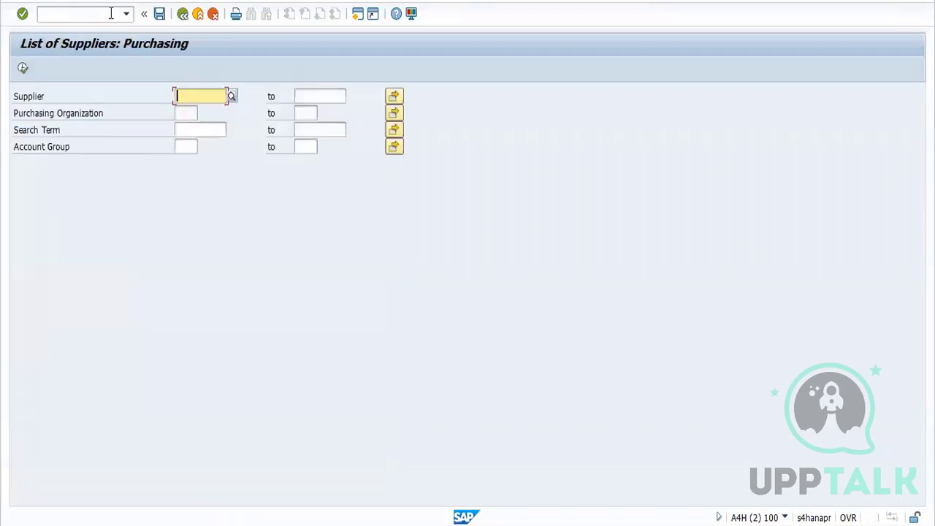
- Restrict the supplier list to purchasing organization FORD and run the report
left_click(183, 113)
type("F")
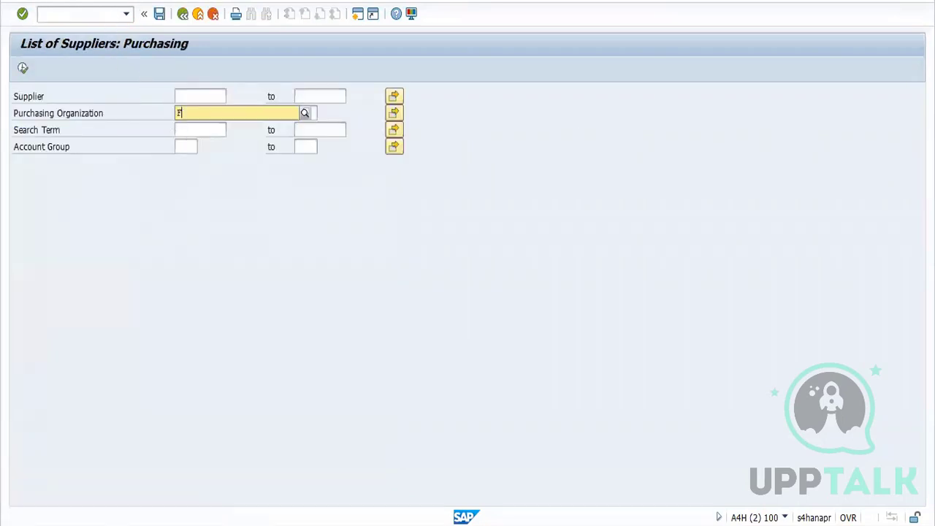
type("O")
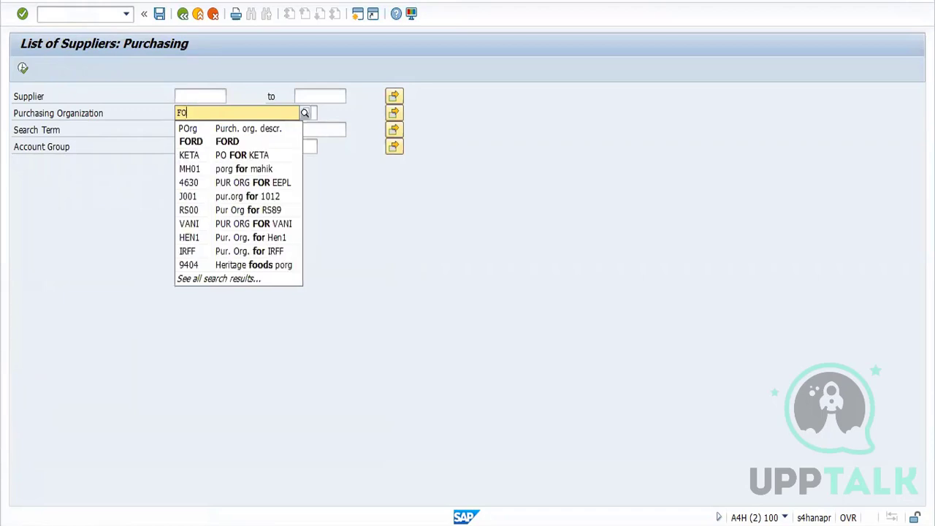
type("RD")
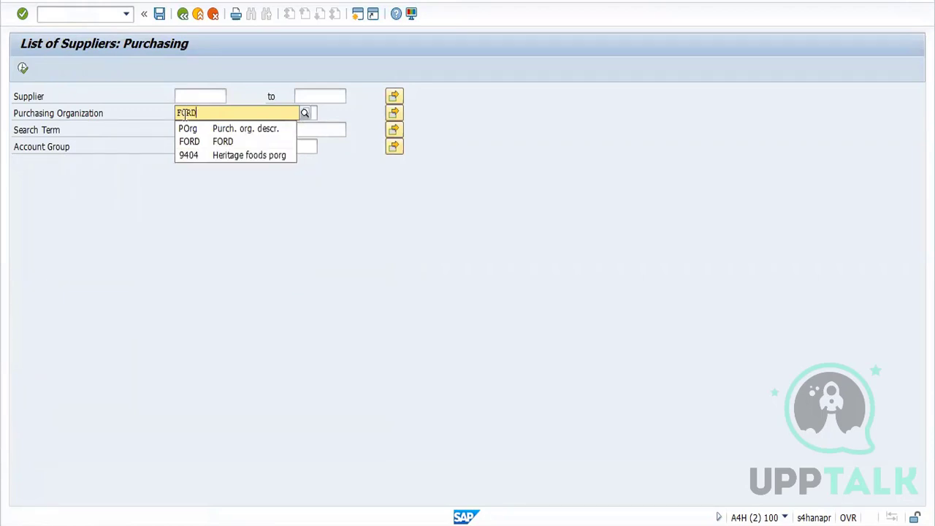
left_click(202, 143)
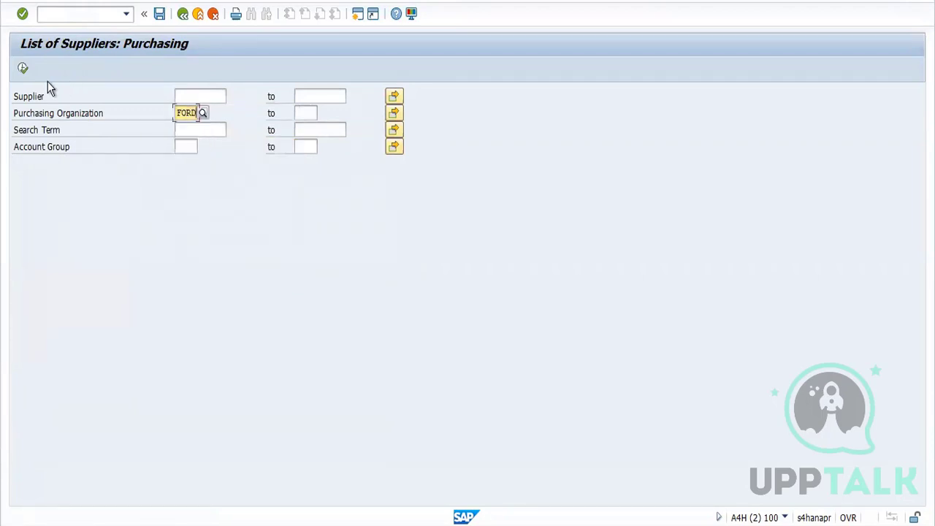
left_click(22, 69)
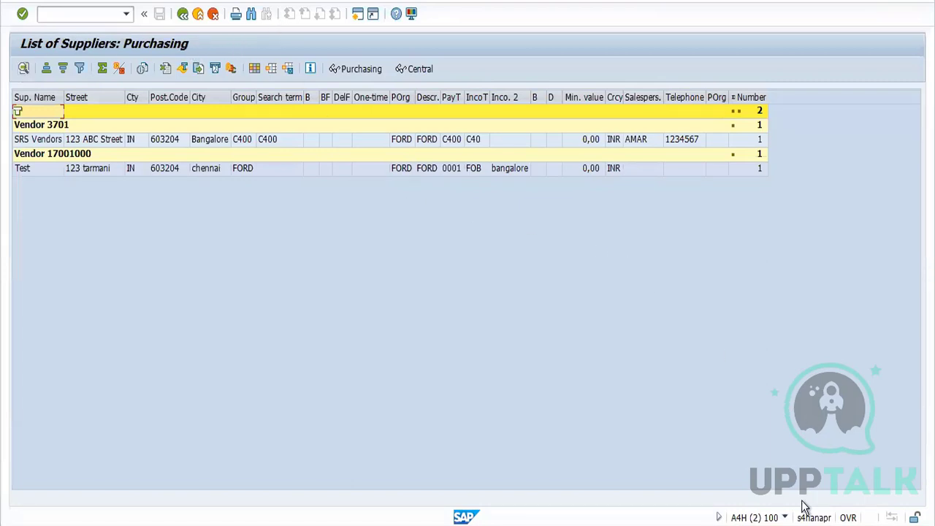
- Display the session's system details, then try to open the second vendor's heading line in the supplier list
left_click(786, 517)
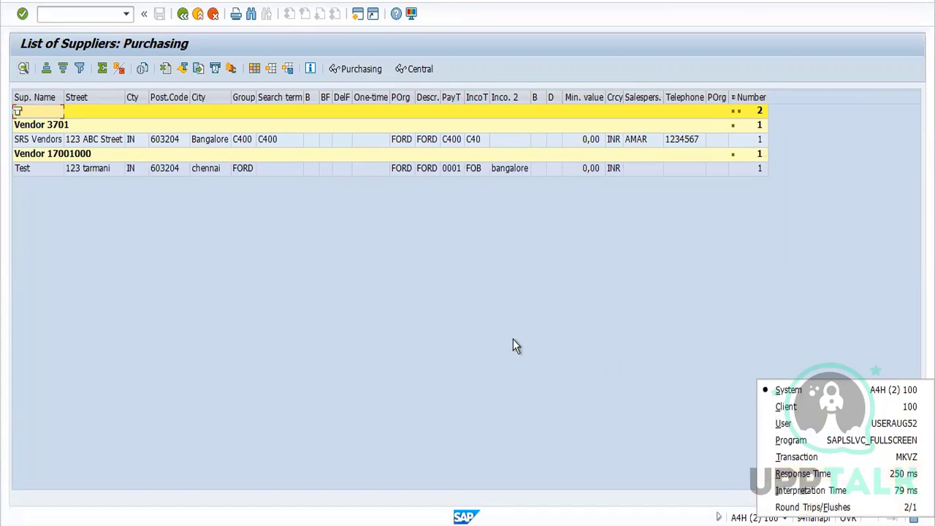
left_click(67, 155)
double_click(68, 155)
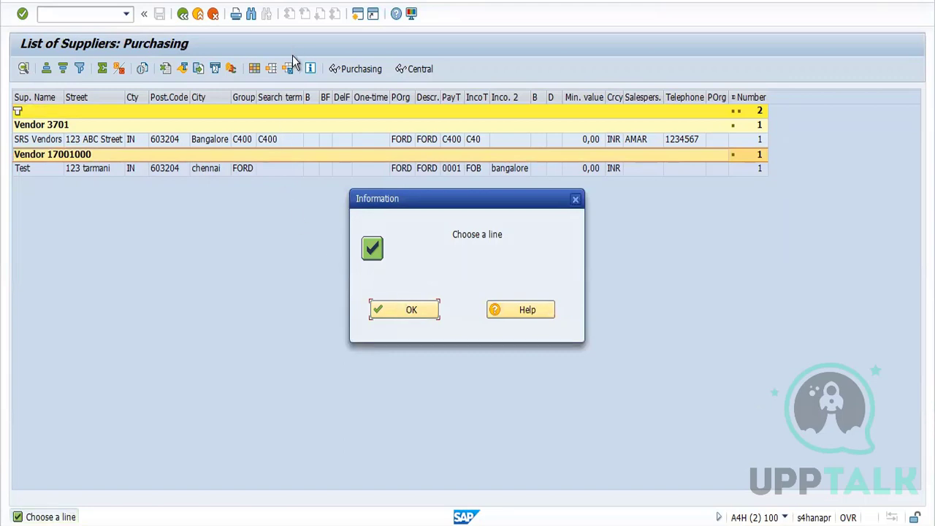
left_click(386, 307)
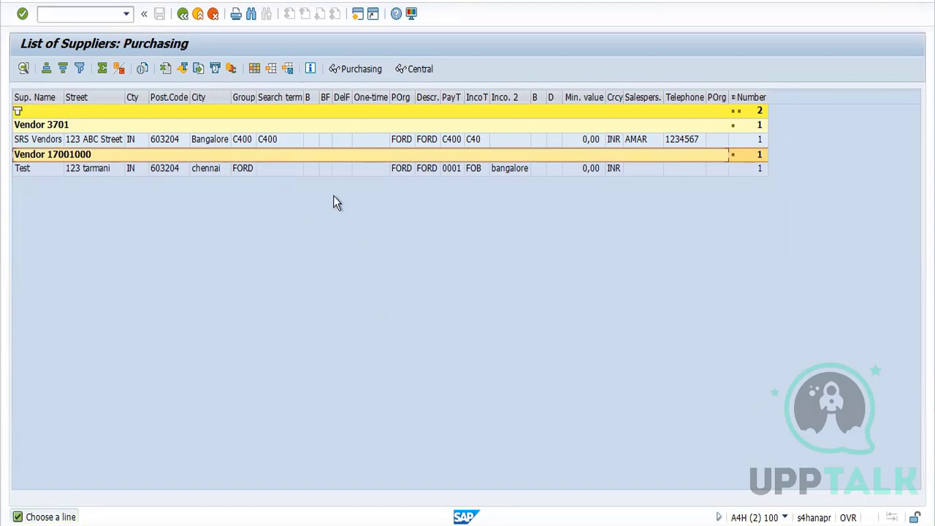
- Examine the supplier list's available layouts and the current layout's display, view, filter and sort order settings
left_click(270, 67)
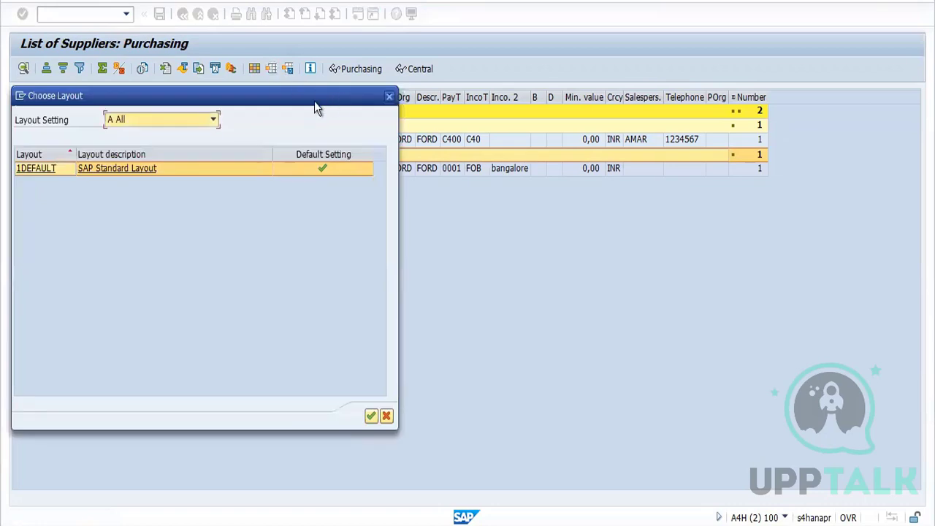
left_click(389, 97)
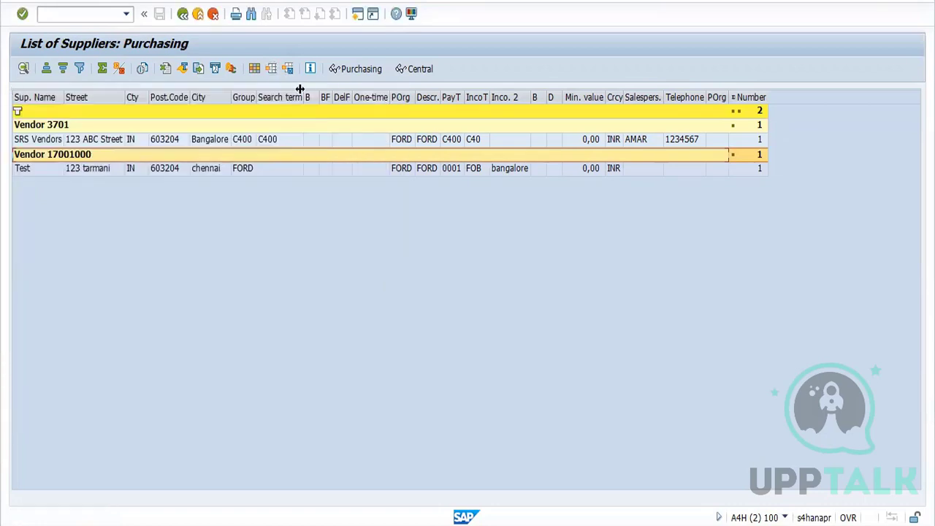
left_click(254, 69)
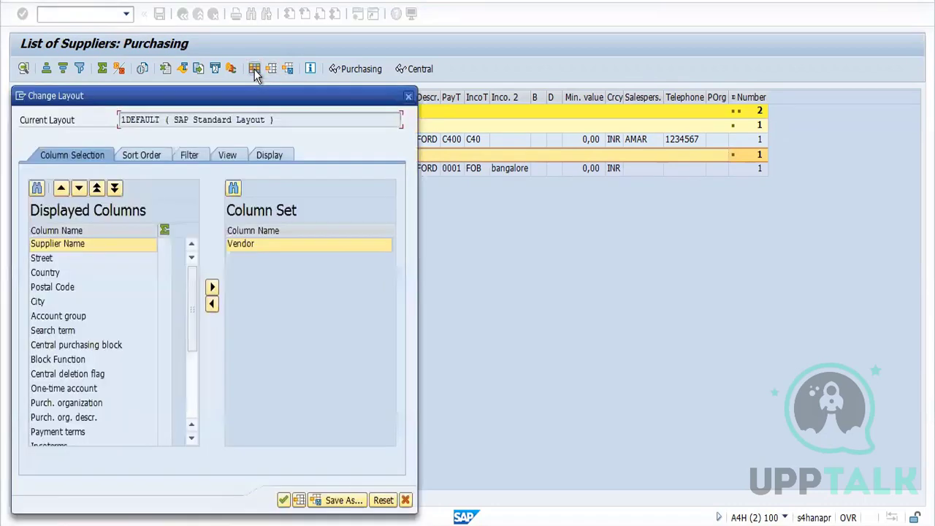
left_click(281, 157)
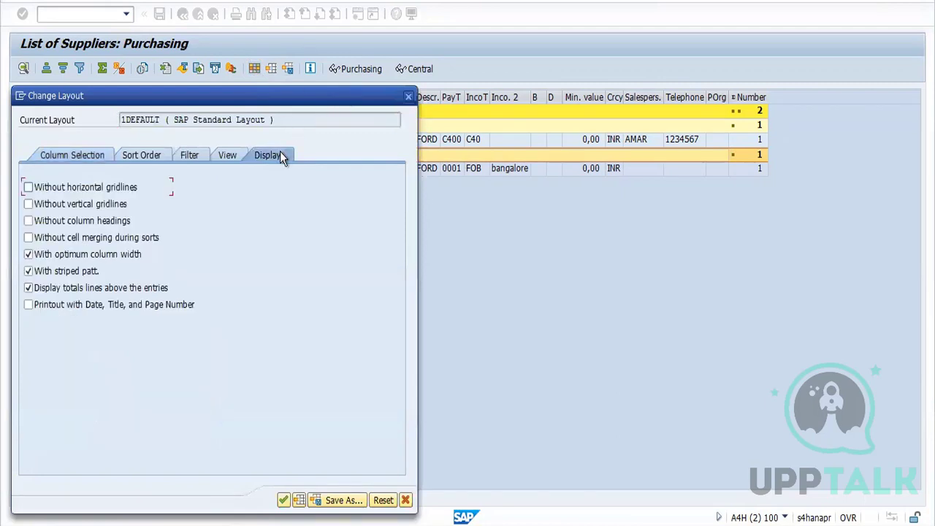
left_click(228, 157)
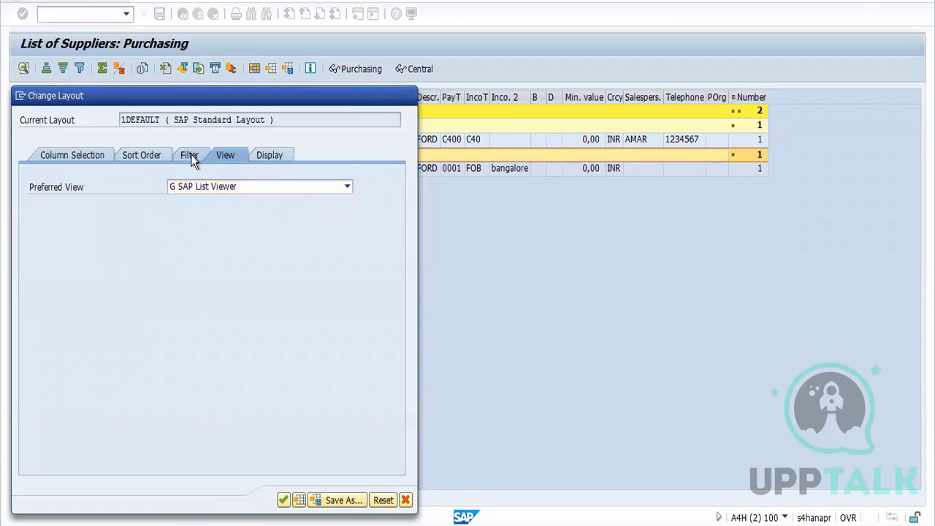
left_click(190, 156)
left_click(225, 160)
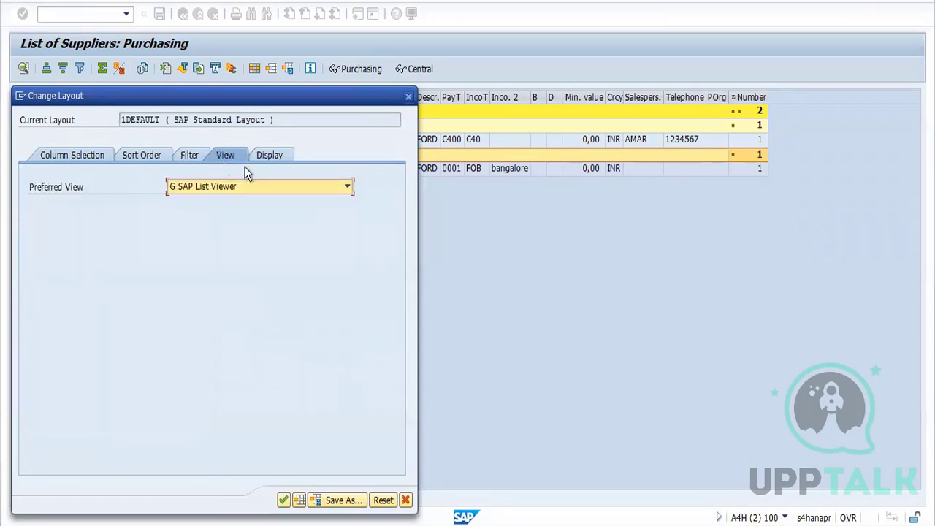
left_click(247, 186)
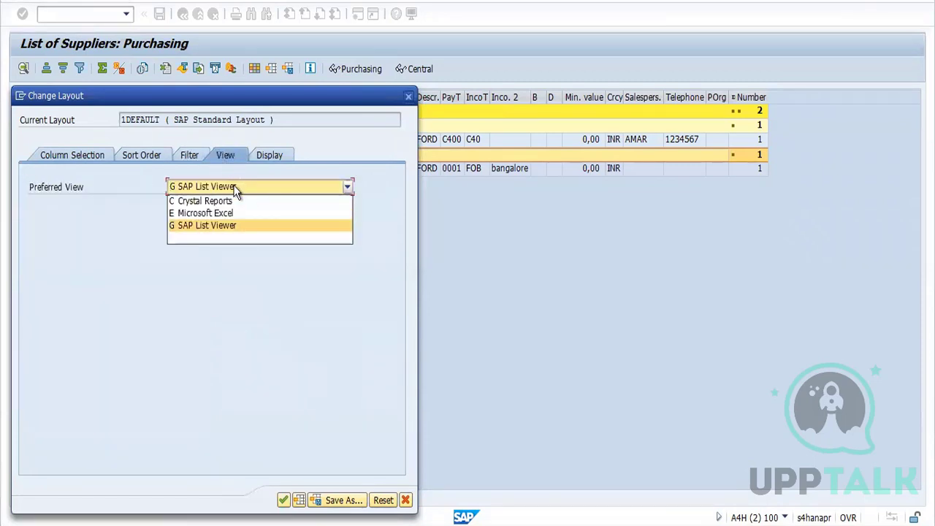
left_click(192, 161)
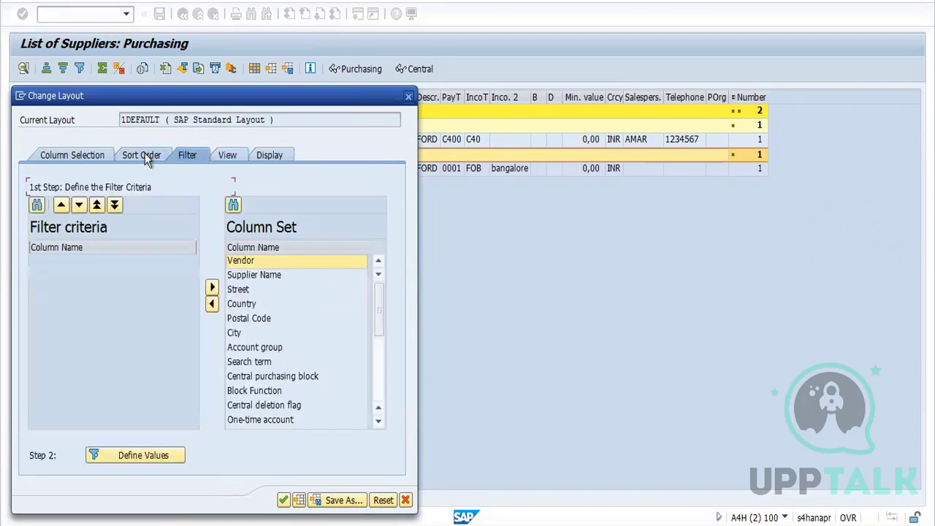
left_click(144, 156)
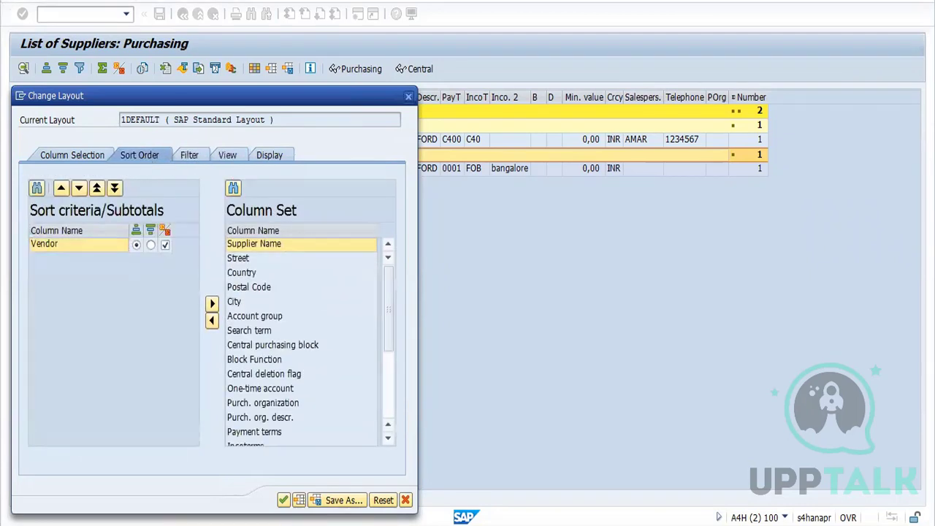
left_click(283, 502)
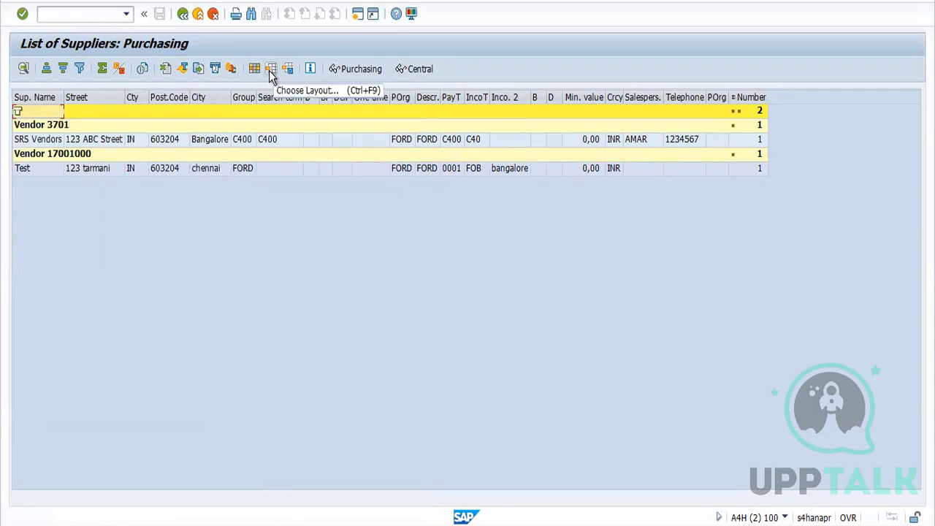
- Review the selectable layouts and the options for saving the supplier list layout, leaving the dialogs without saving
left_click(270, 70)
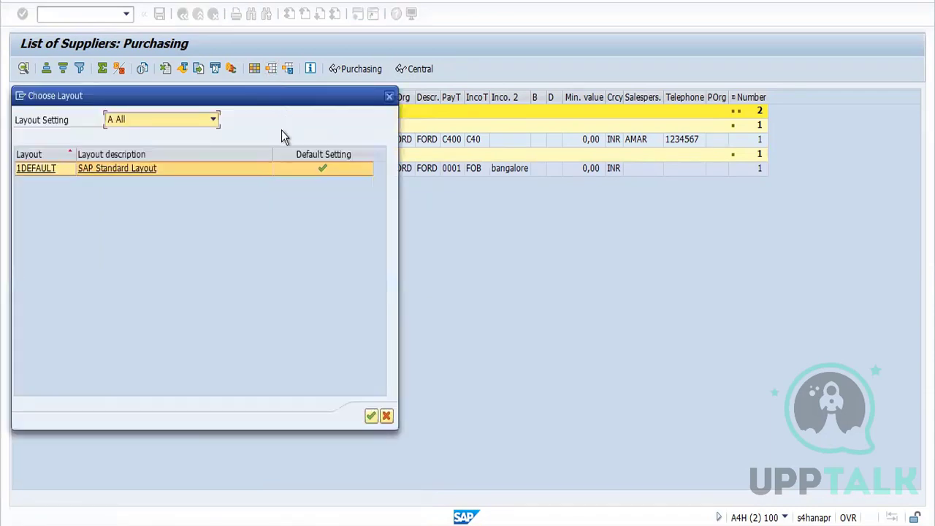
left_click(389, 97)
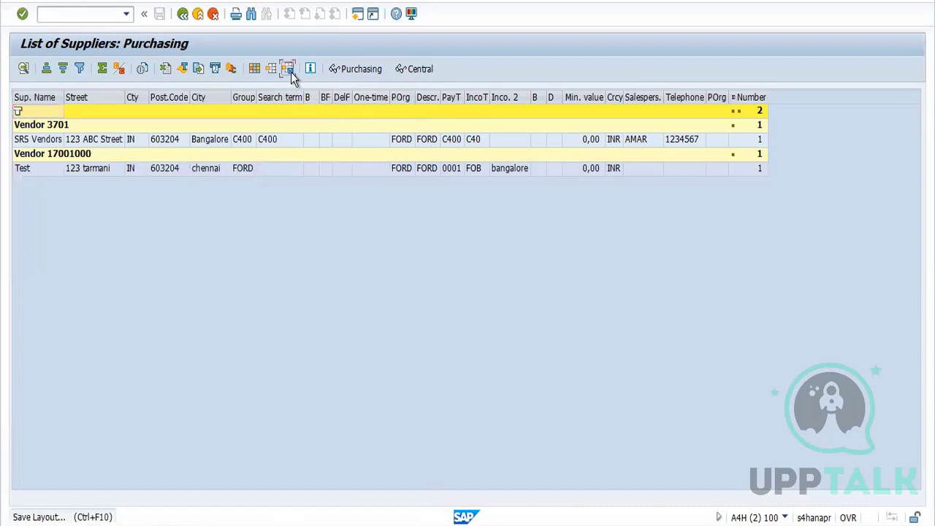
left_click(289, 72)
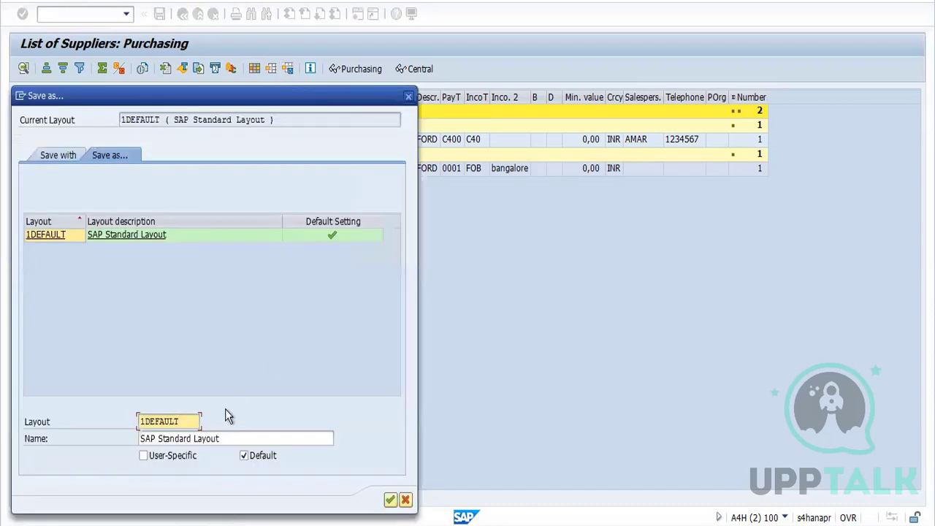
left_click(73, 157)
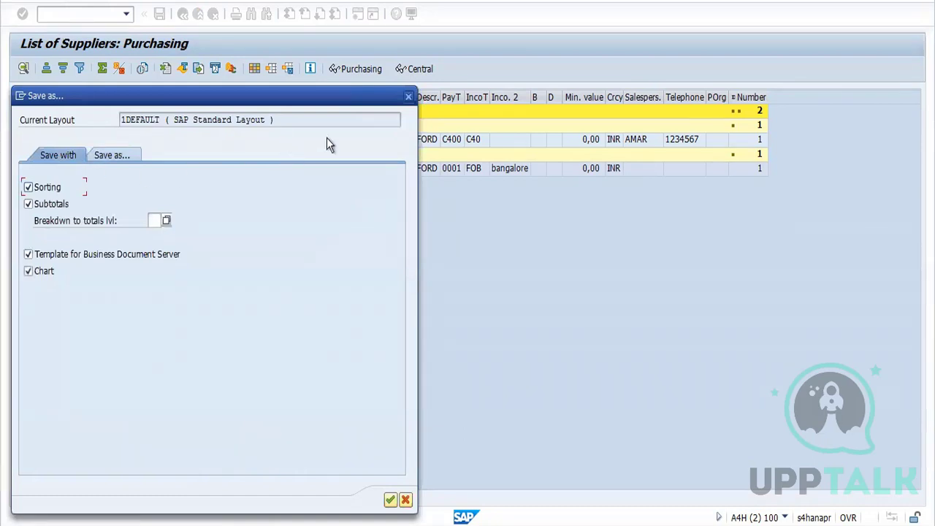
left_click(409, 98)
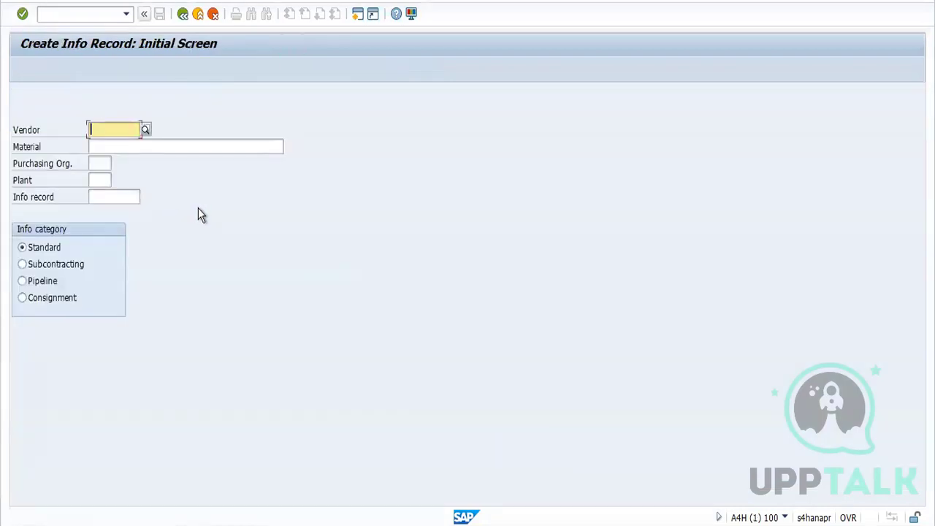
- Return to the ME11 session and enter the vendor number of supplier Test in Chennai for the info record
type("17")
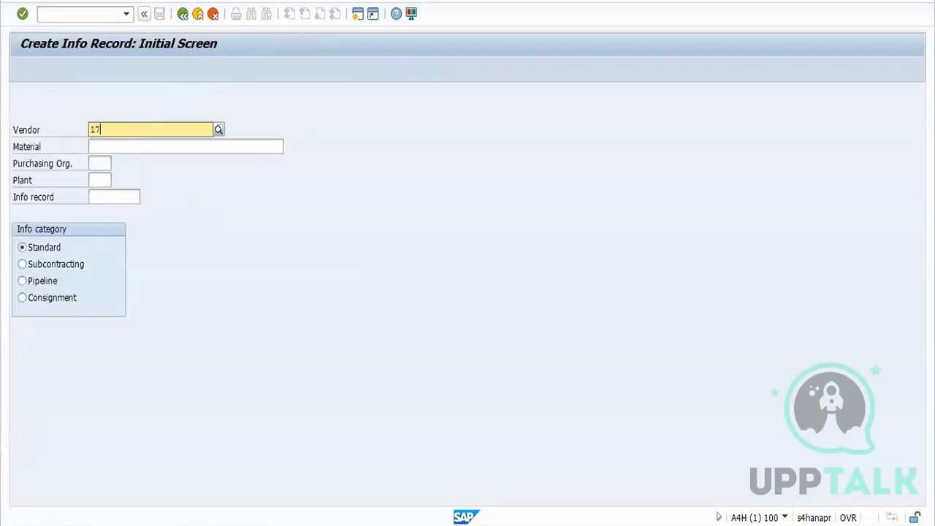
type("10")
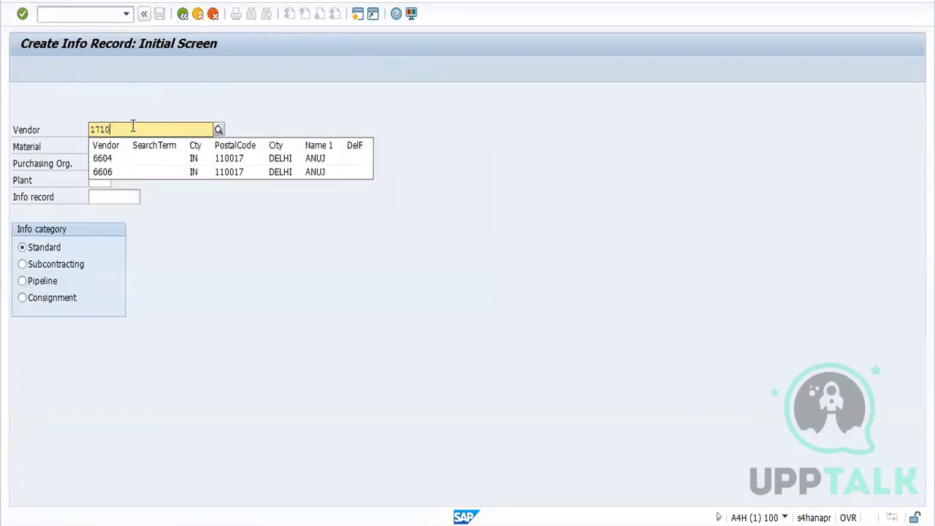
key("BackSpace")
key("BackSpace")
type("000")
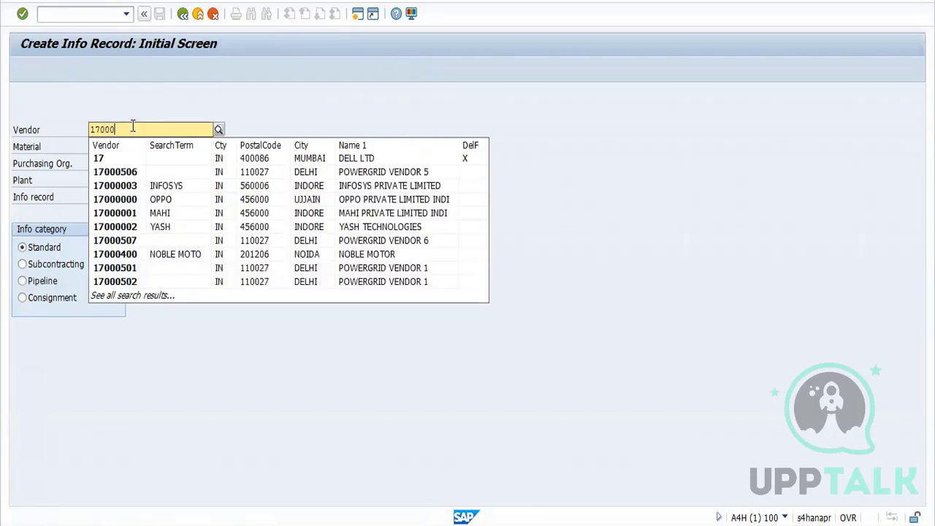
key("BackSpace")
type("1000")
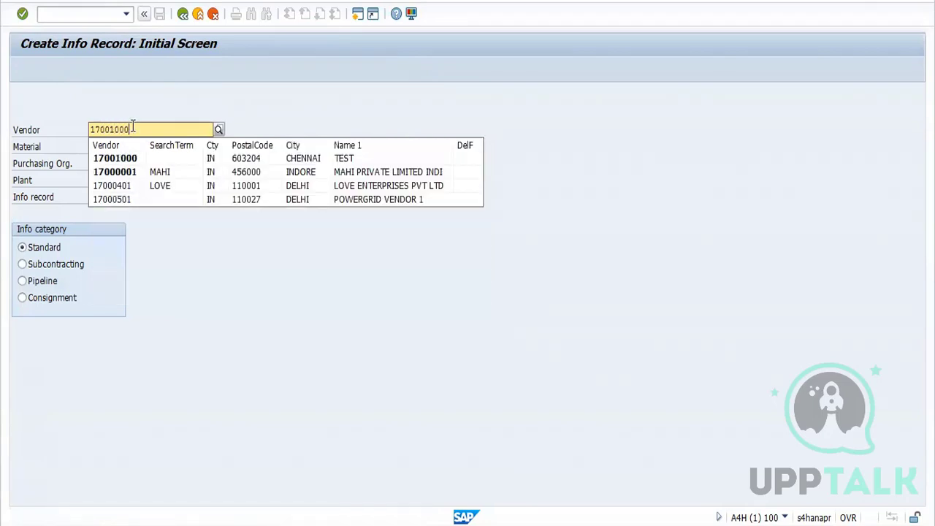
left_click(129, 157)
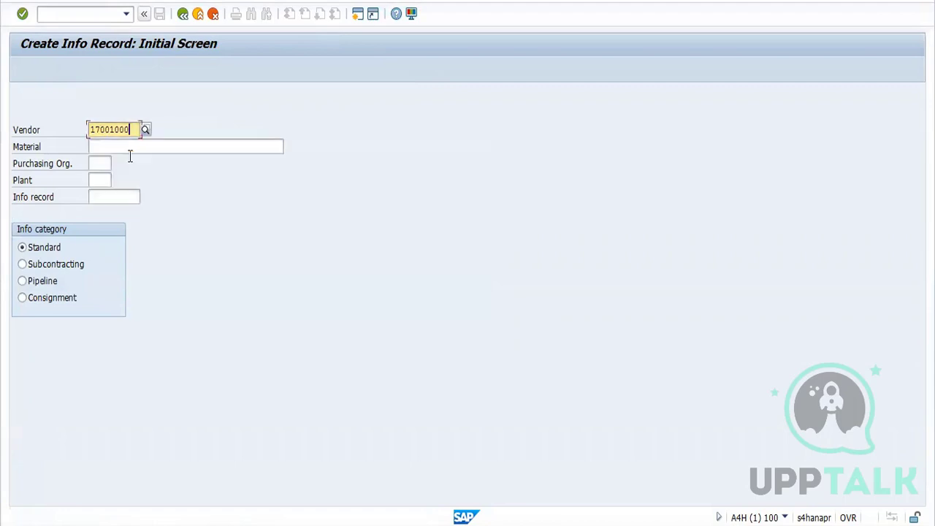
- Open another session and start transaction MM60, the materials list, to look up the material
left_click(109, 148)
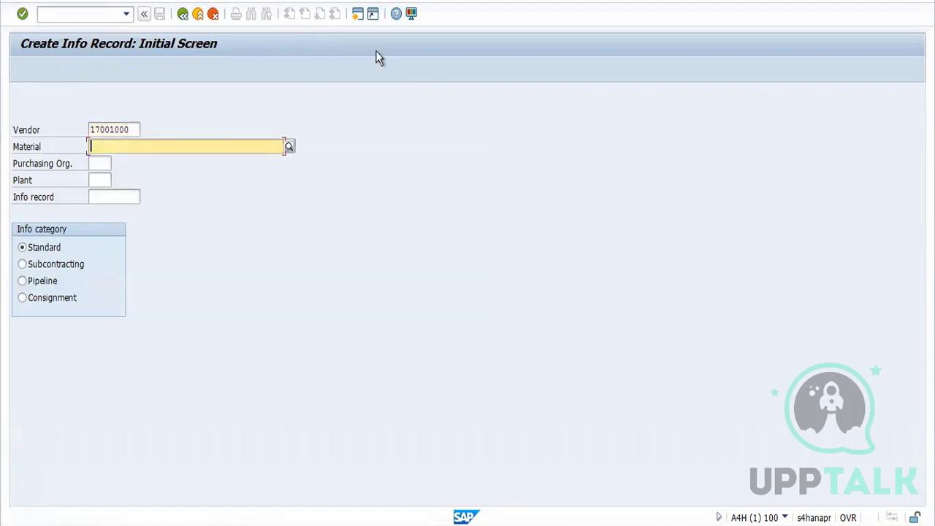
left_click(357, 13)
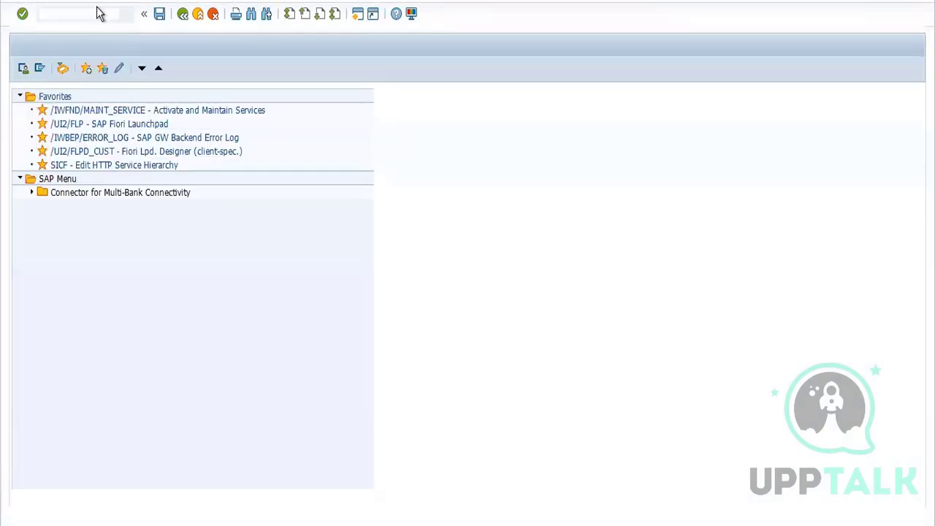
key("alt+Tab")
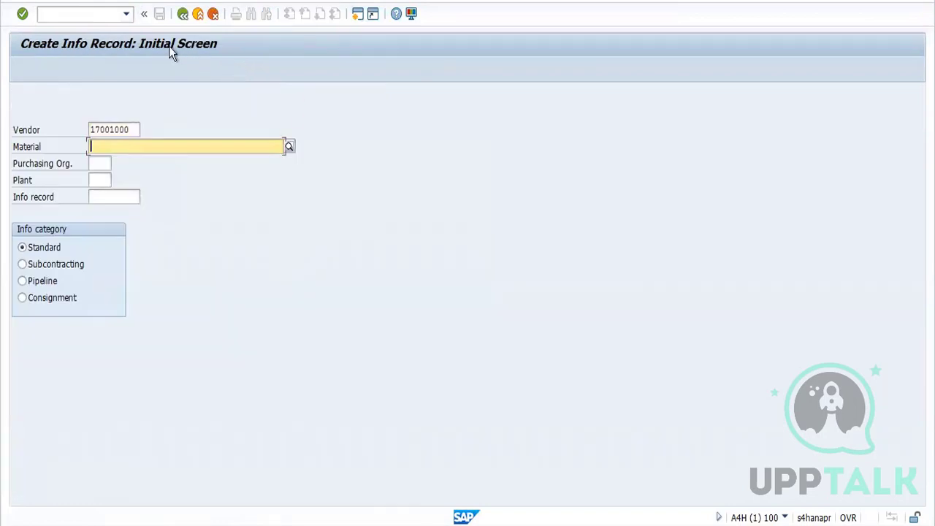
key("alt+Tab")
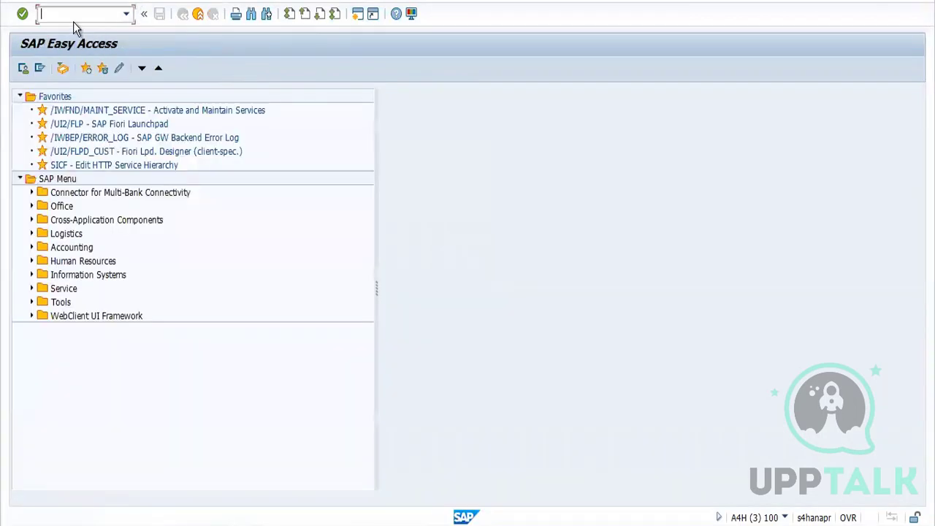
type("MM60")
key("Return")
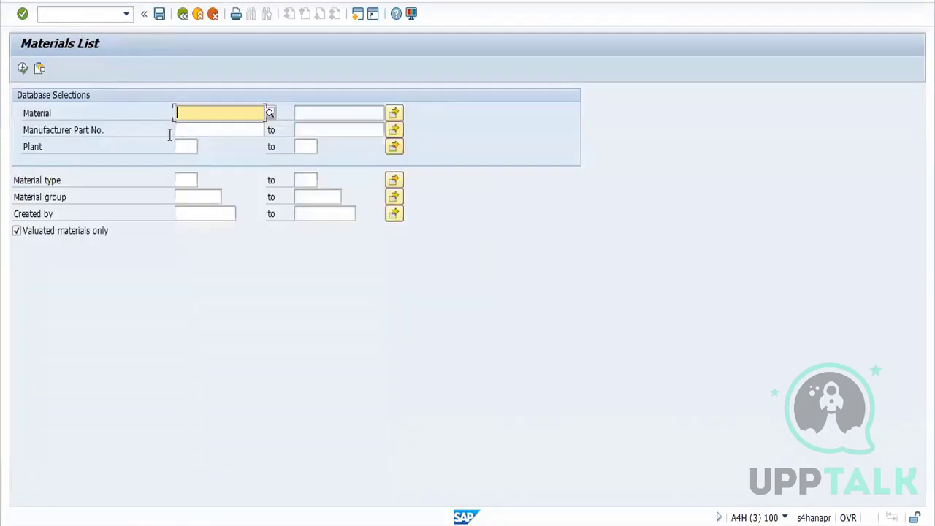
- List the materials of plant FORD, copy the material number found, and return to the info record session
left_click(193, 146)
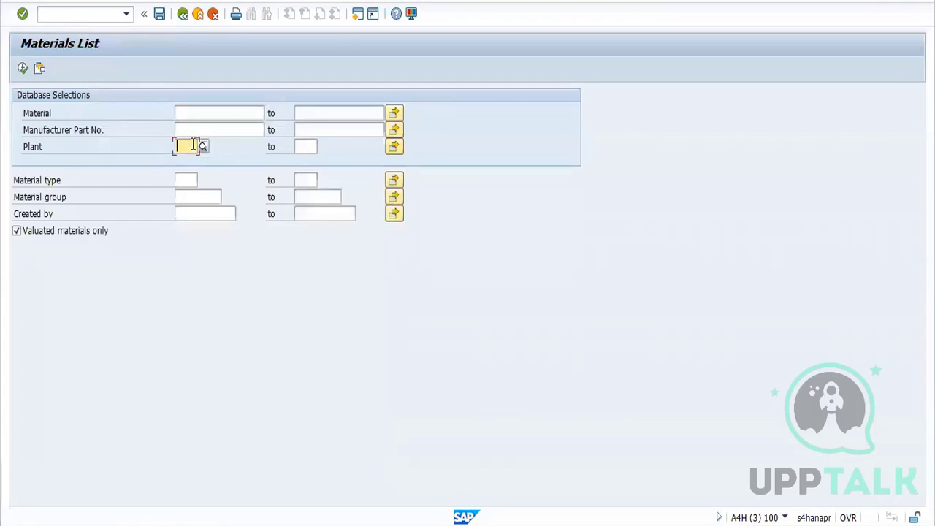
type("FORD")
left_click(23, 68)
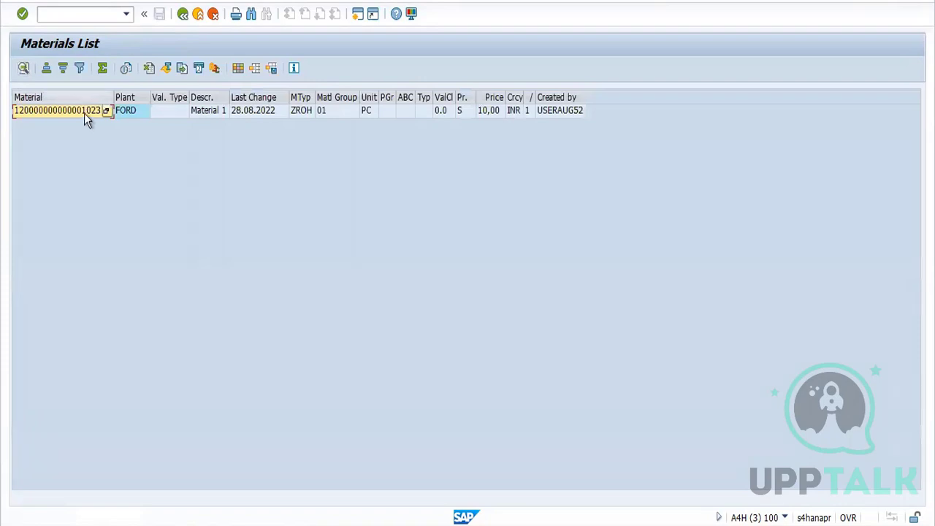
left_click(85, 115)
left_click(86, 115)
left_click(86, 115)
key("F3")
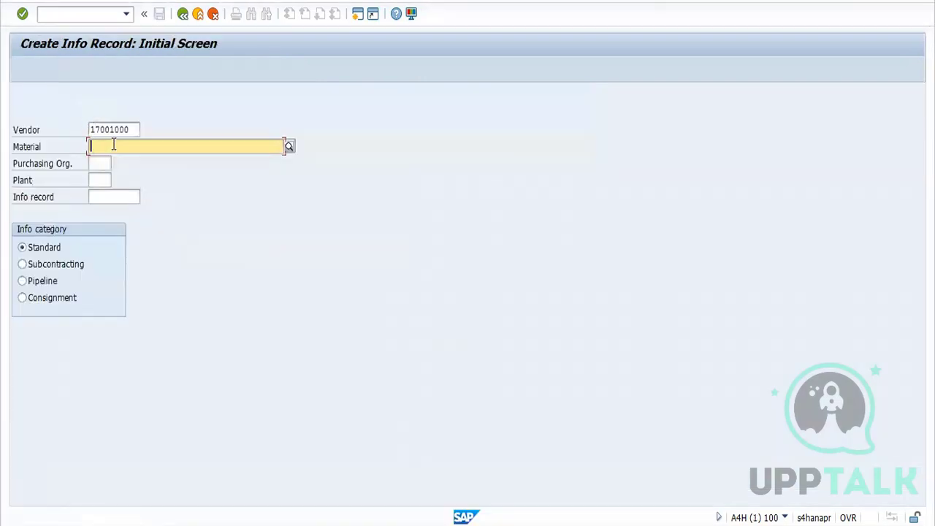
key("ctrl+v")
left_click(98, 163)
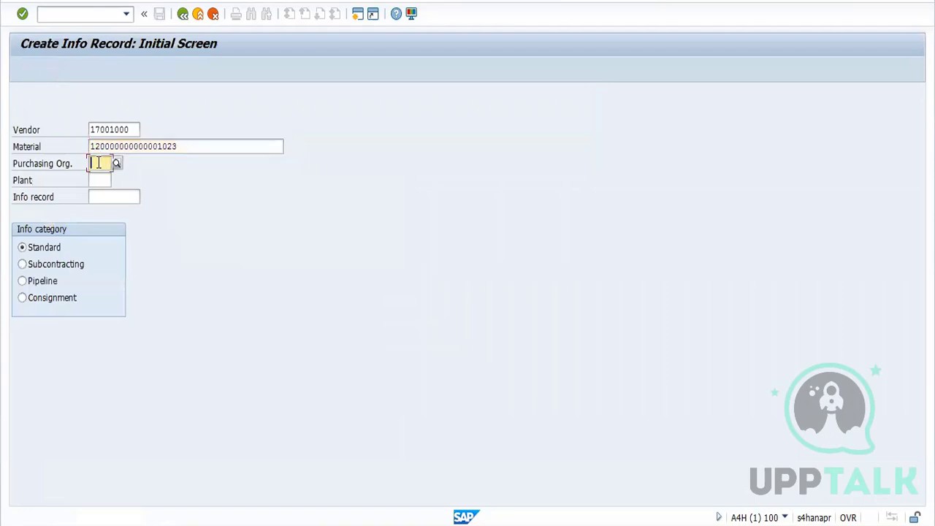
type("FORD")
key("Tab")
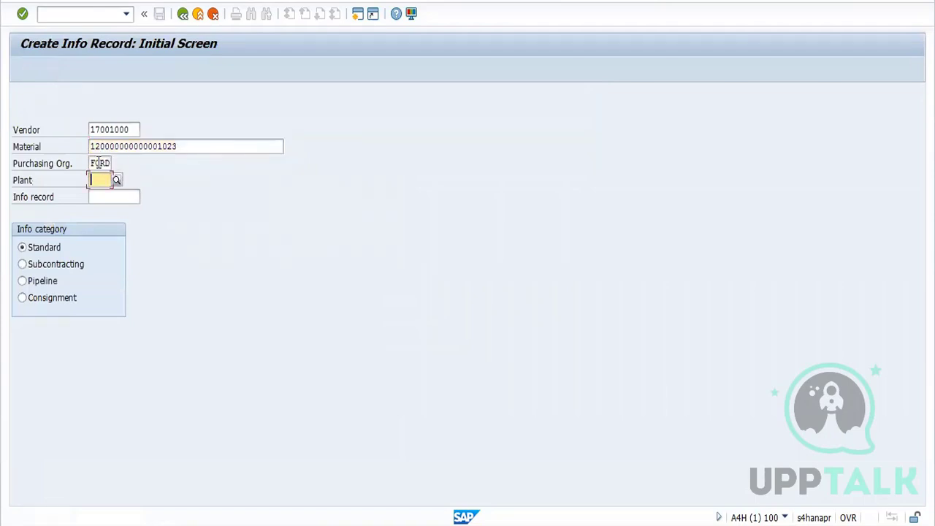
type("FORD")
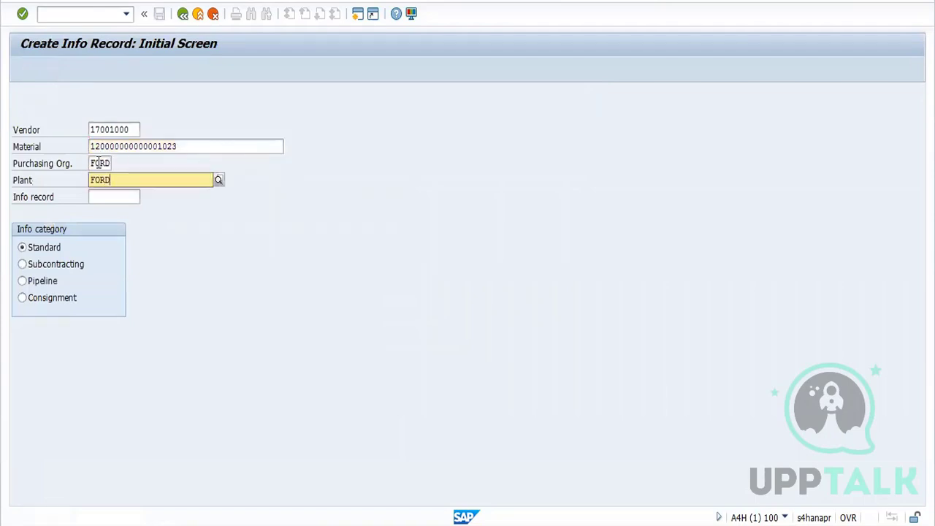
- Continue with the Standard info category past the procurement warning to General Data, and check the vendor and material in the header
left_click(111, 210)
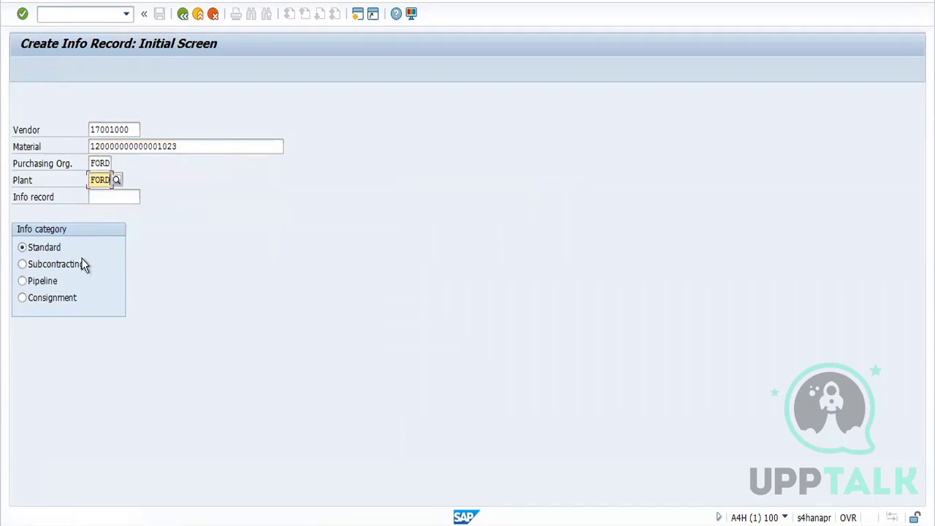
key("Return")
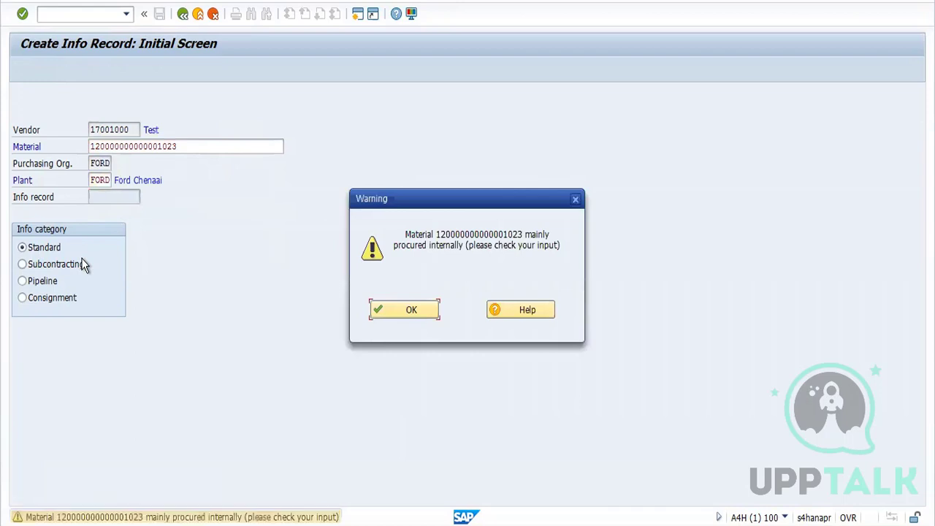
key("Return")
key("Return")
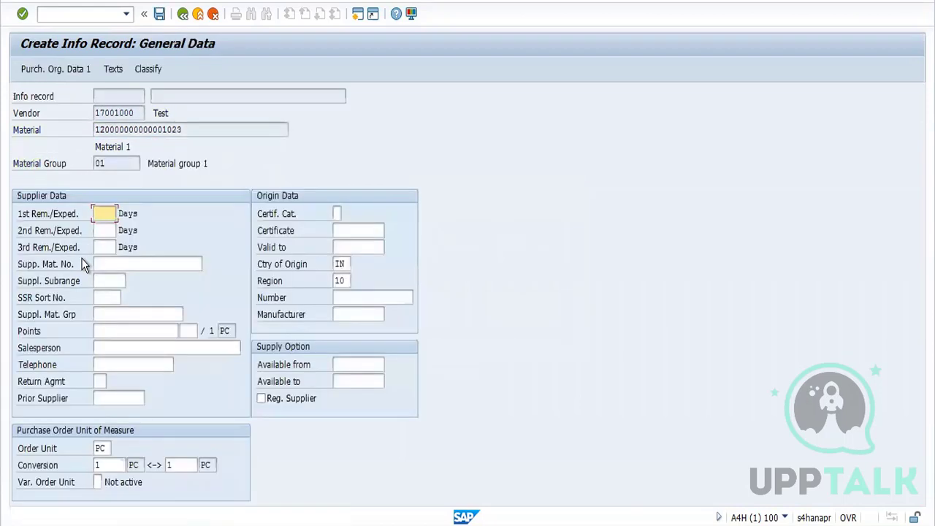
left_click(114, 114)
left_click_drag(122, 129, 146, 128)
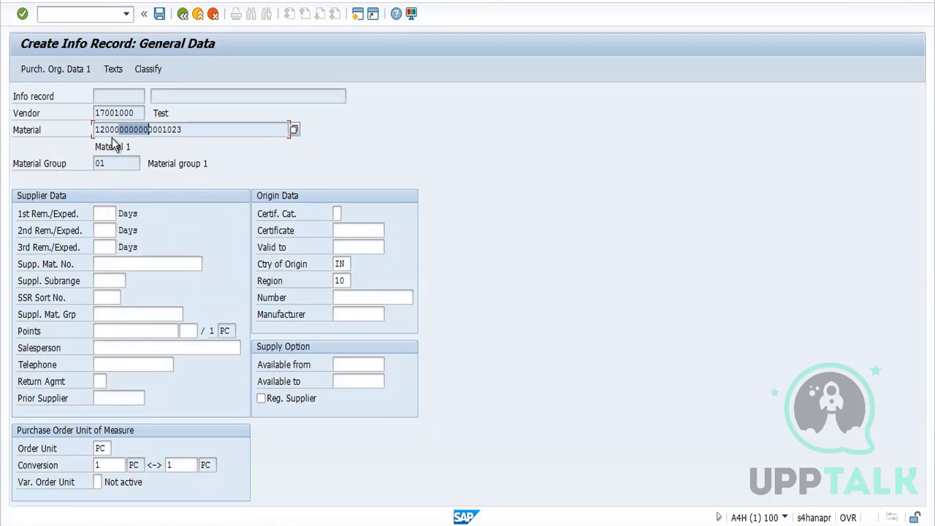
- Set the certificate category in the info record's origin data to 1 (CERTIF. 1)
left_click(337, 212)
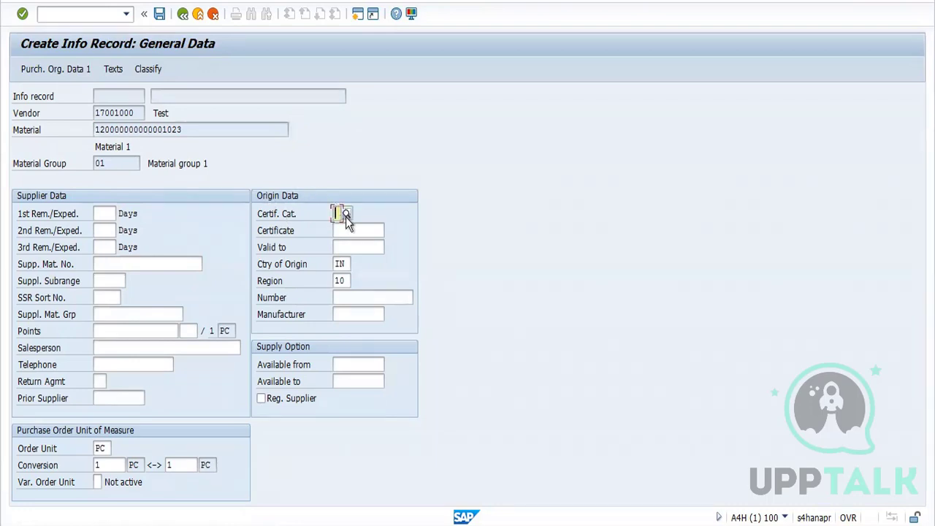
left_click(347, 215)
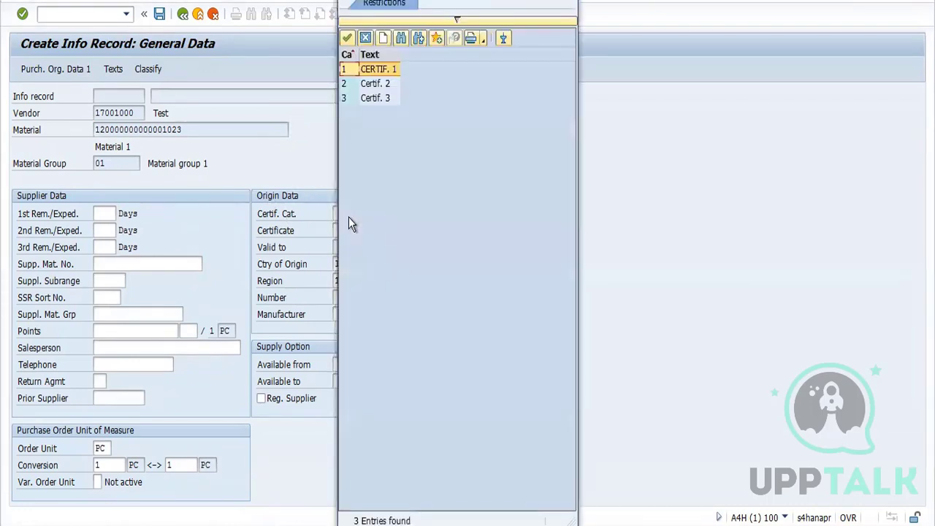
double_click(351, 70)
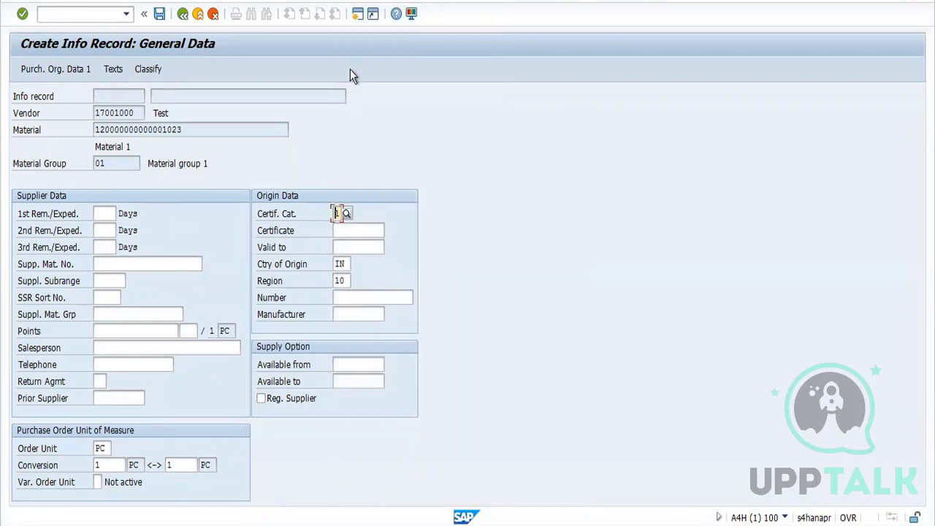
key("Return")
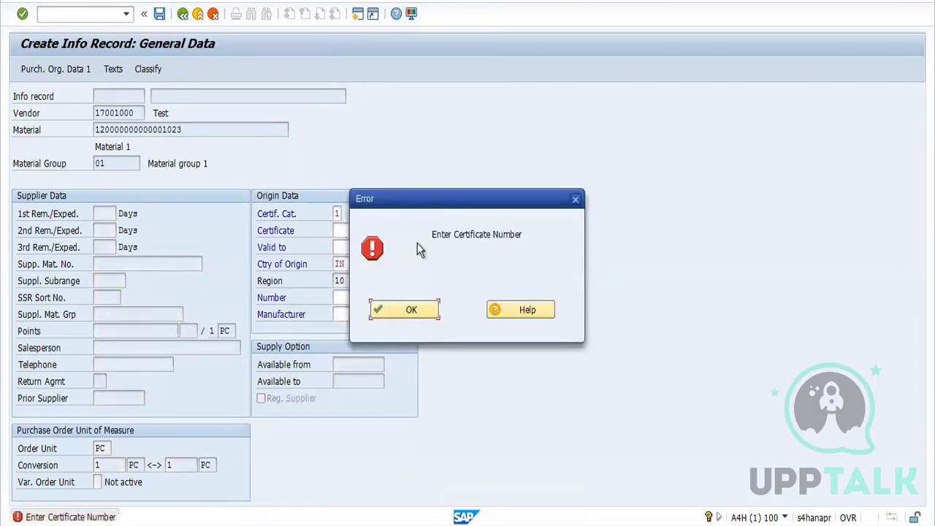
left_click(392, 313)
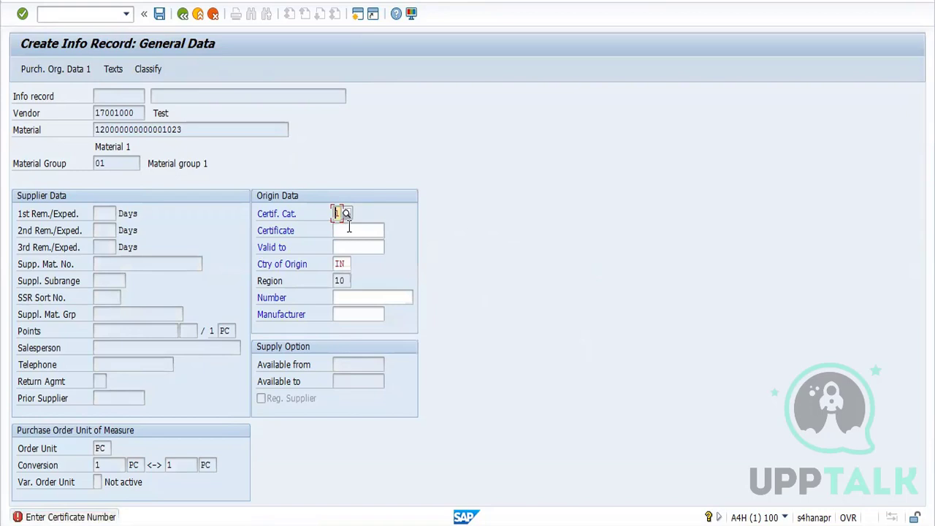
- Enter certificate 123 valid to 30.09.2022 and continue to the purchasing organization data
left_click(349, 231)
left_click(347, 246)
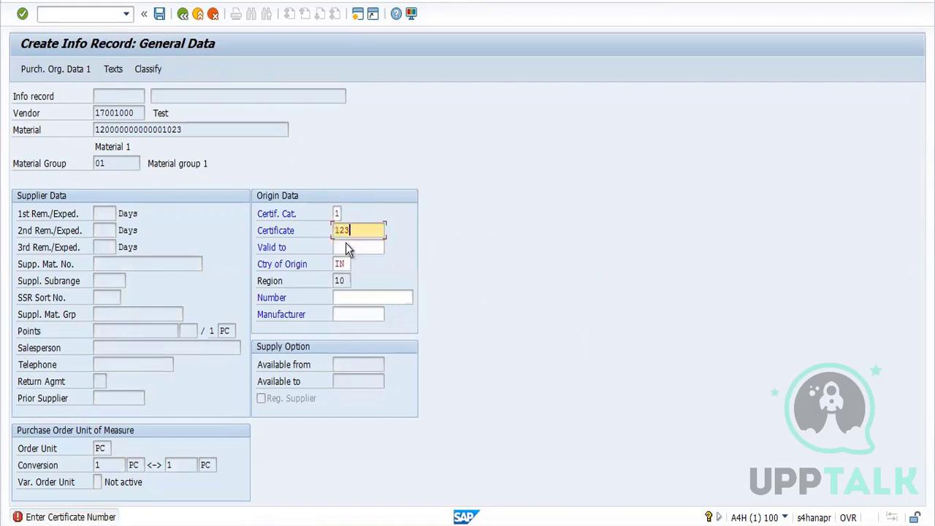
key("Return")
left_click(384, 308)
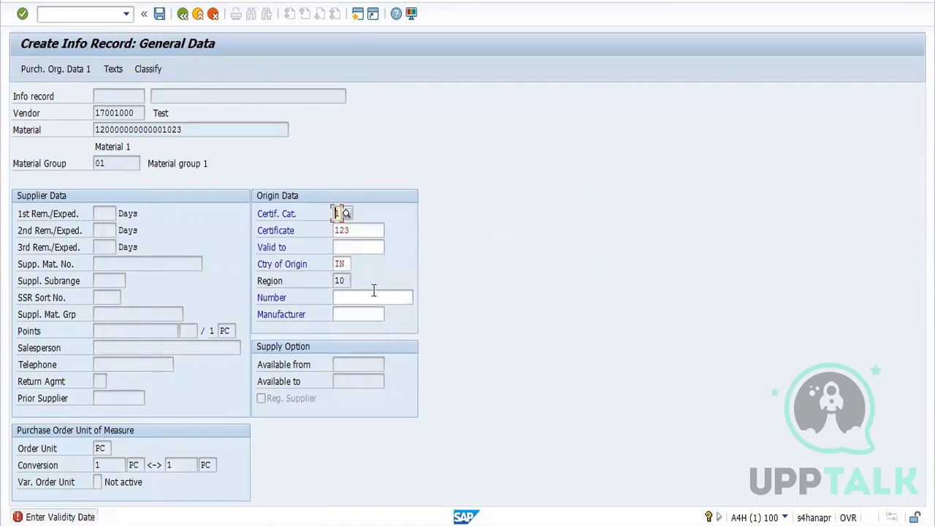
left_click(352, 247)
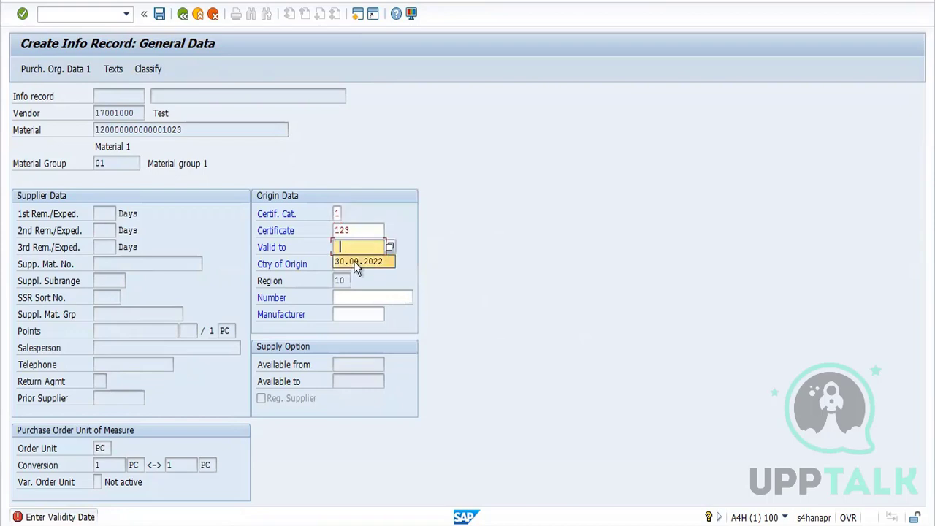
left_click(354, 261)
key("Return")
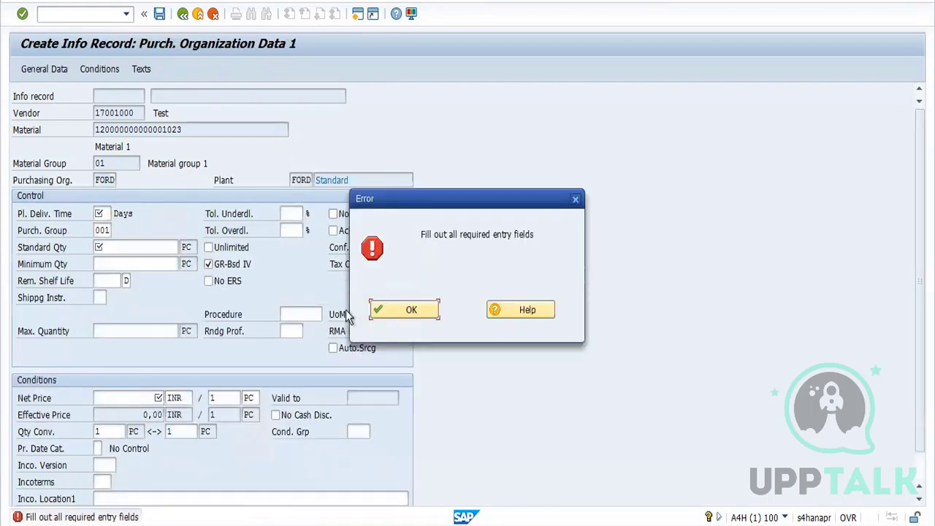
left_click(397, 311)
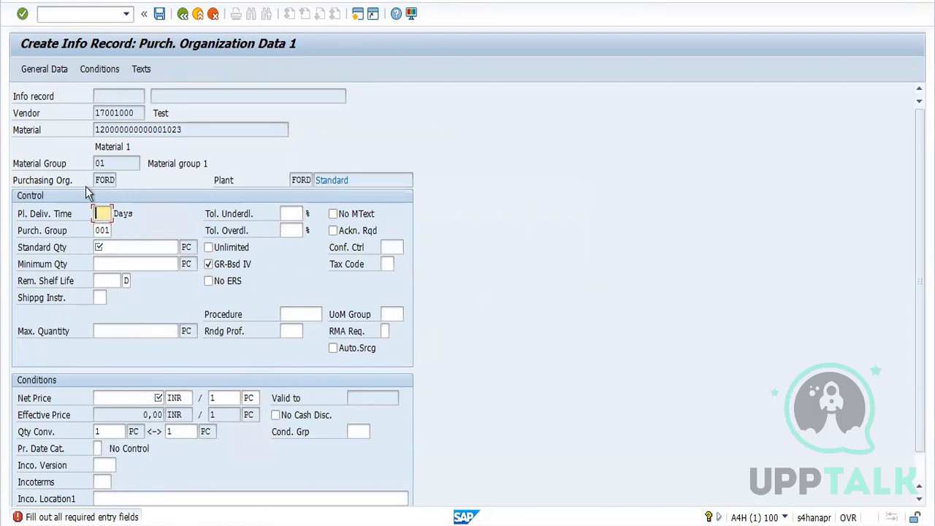
- Set the standard info record's planned delivery time to 5 days, standard quantity to 100 PC and net price to 10 INR
type("5")
left_click(117, 248)
type("1")
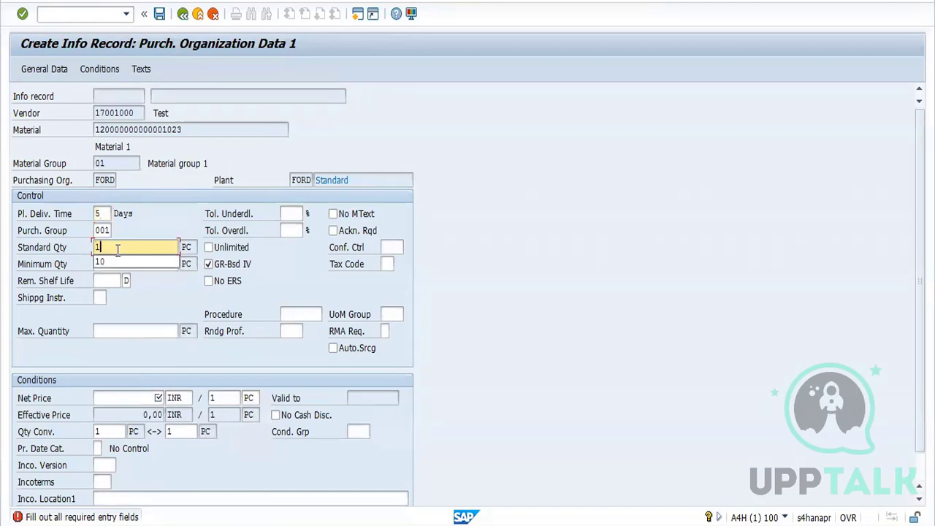
type("00")
left_click(125, 395)
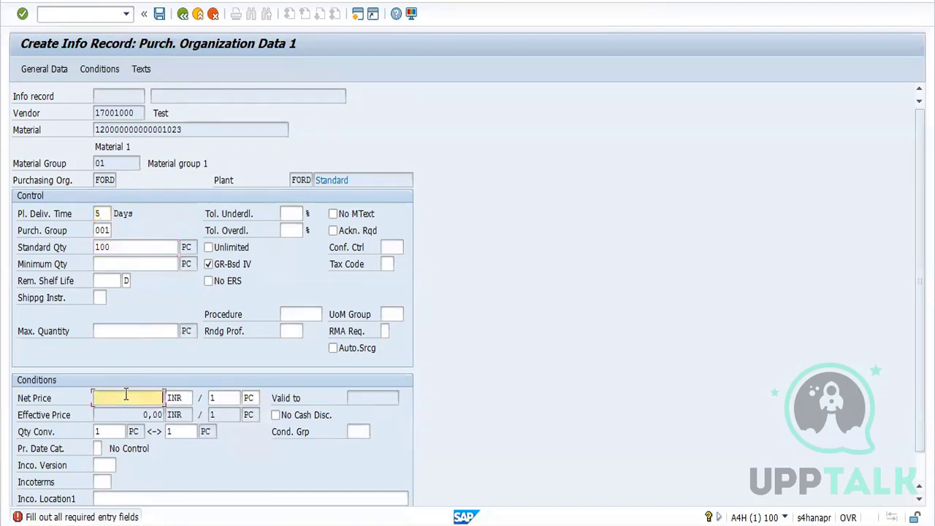
type("10")
- Continue through the remaining screens to the text overview and save the standard info record
key("Return")
key("Return")
key("Return")
key("Return")
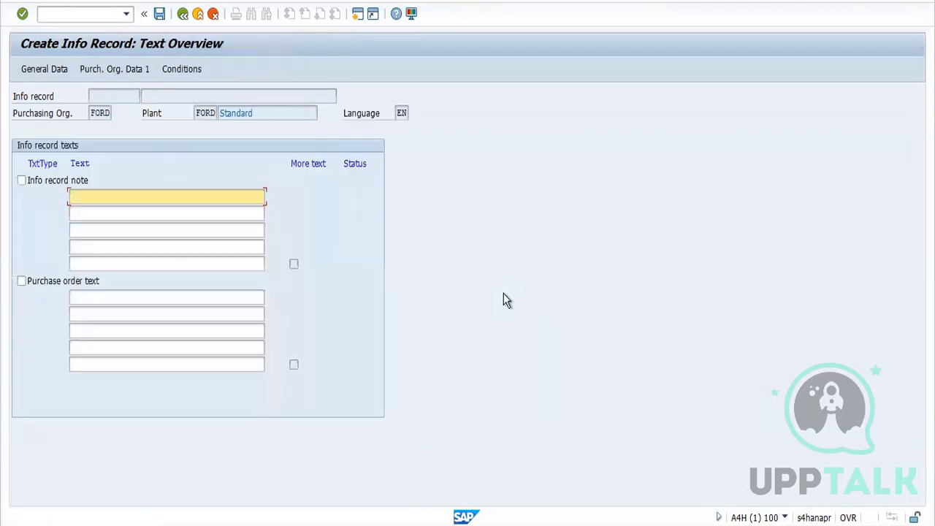
key("Return")
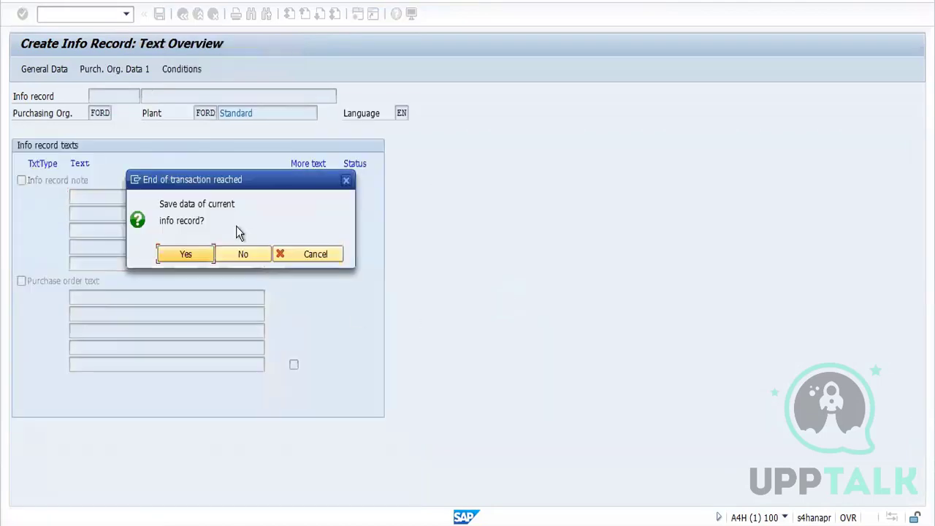
left_click(197, 253)
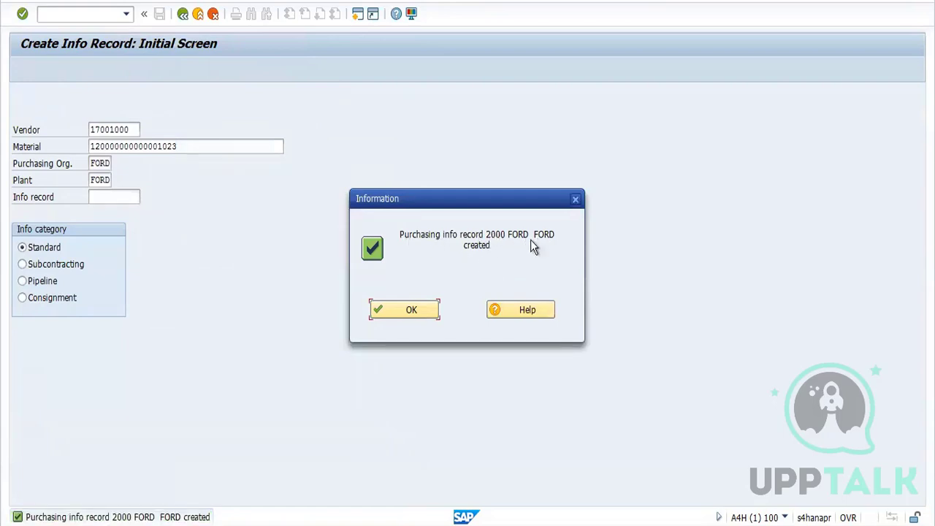
left_click(431, 310)
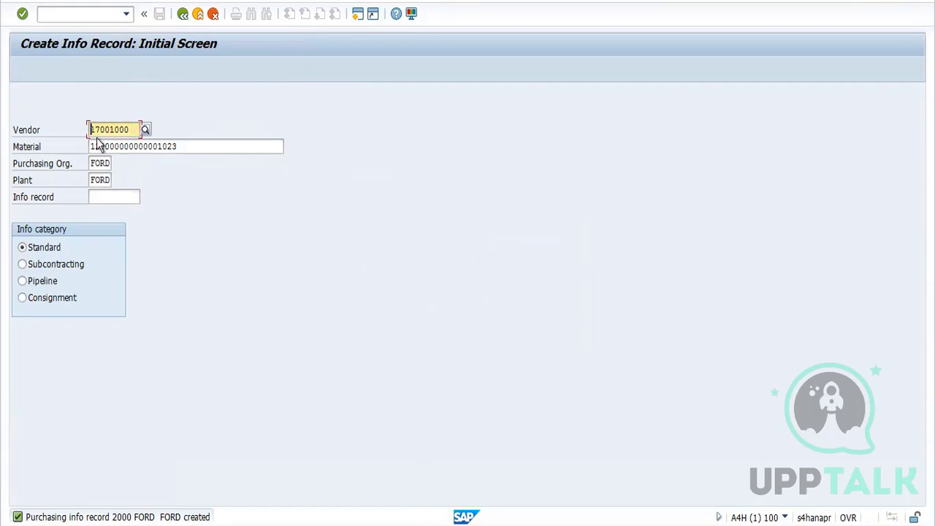
- Choose the Subcontracting info category for the same vendor and material, and continue past the procurement warning to the purchasing organization data
left_click(22, 265)
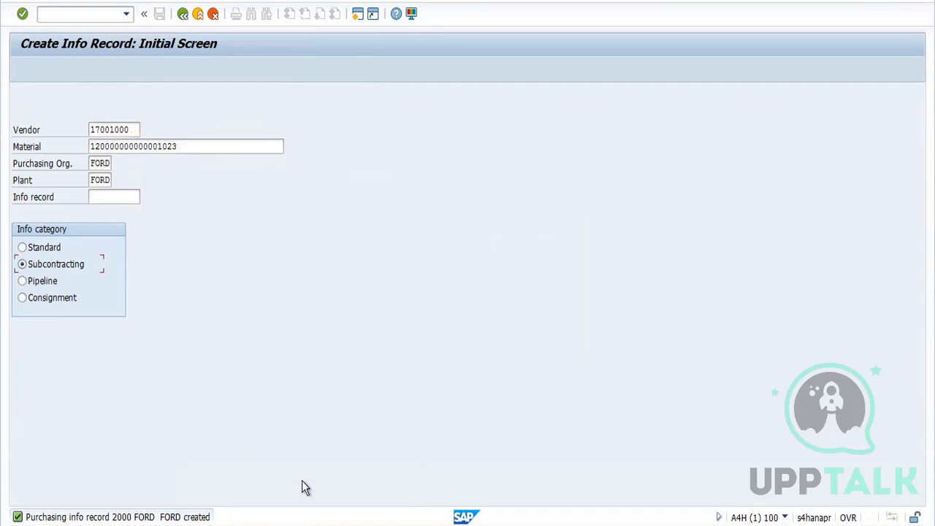
key("Return")
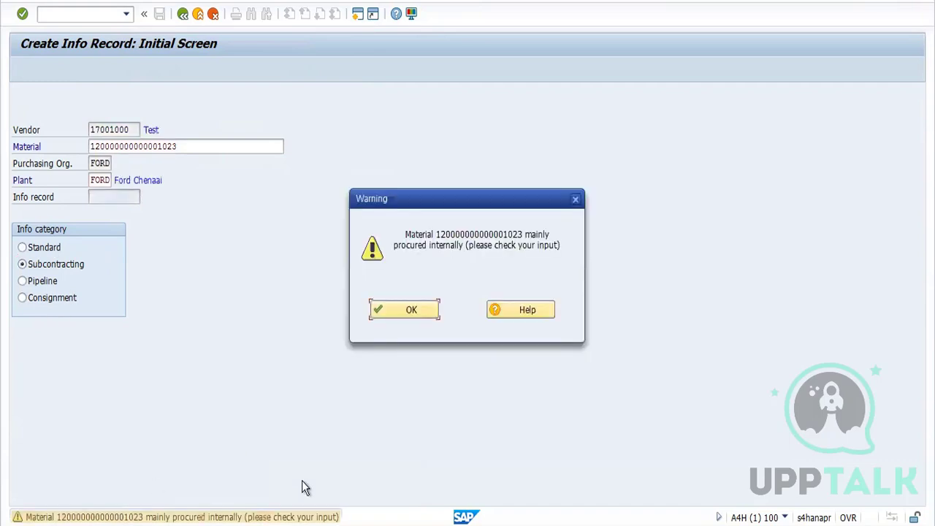
key("Return")
key("Return")
key("Return")
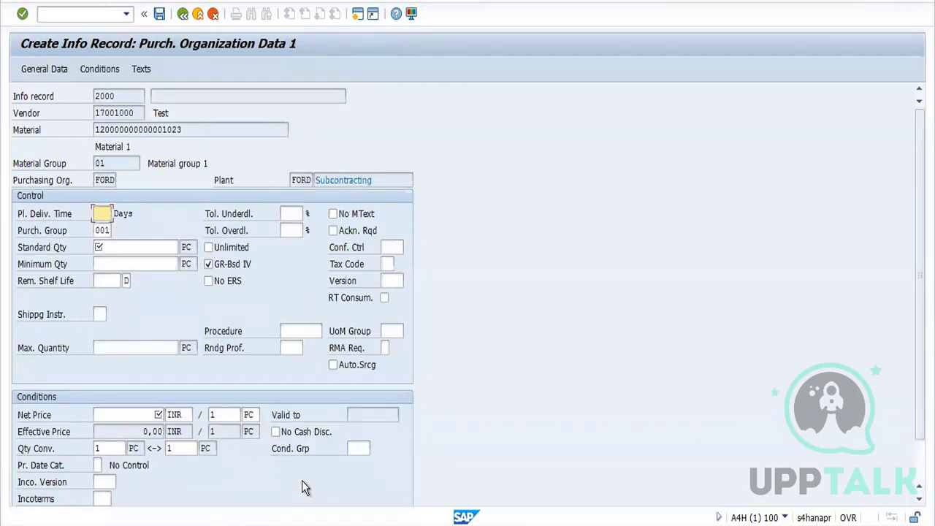
- Set the subcontracting record's planned delivery time to 5 days, standard quantity to 100 PC and net price to 10 INR
key("space")
key("Down")
key("Return")
key("Return")
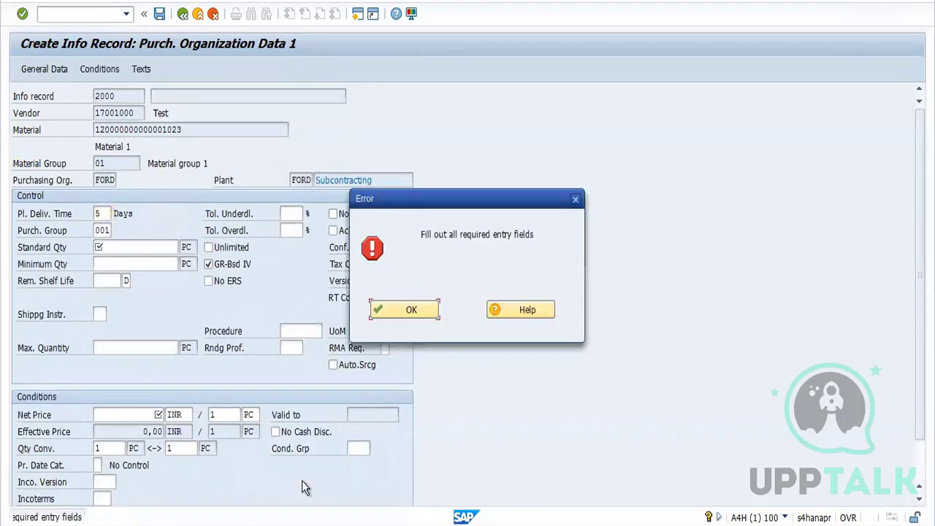
left_click(432, 314)
type("1")
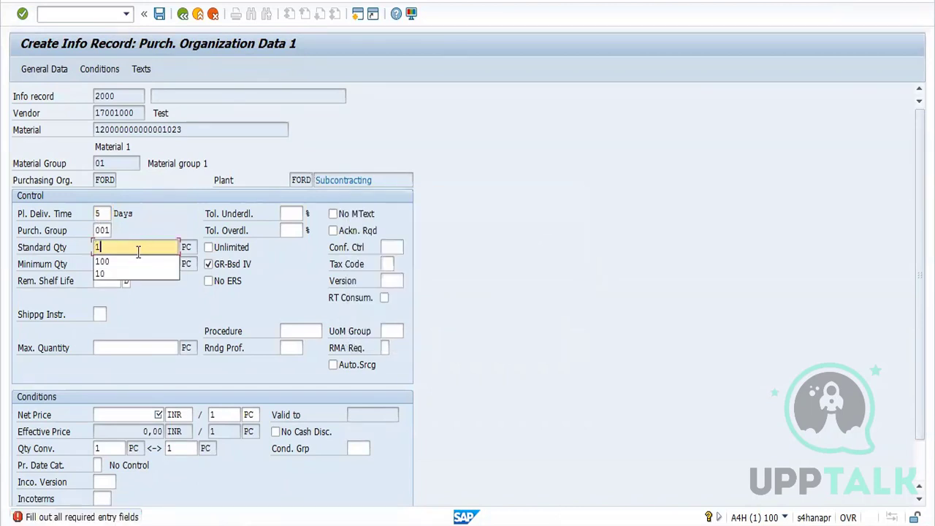
left_click(139, 261)
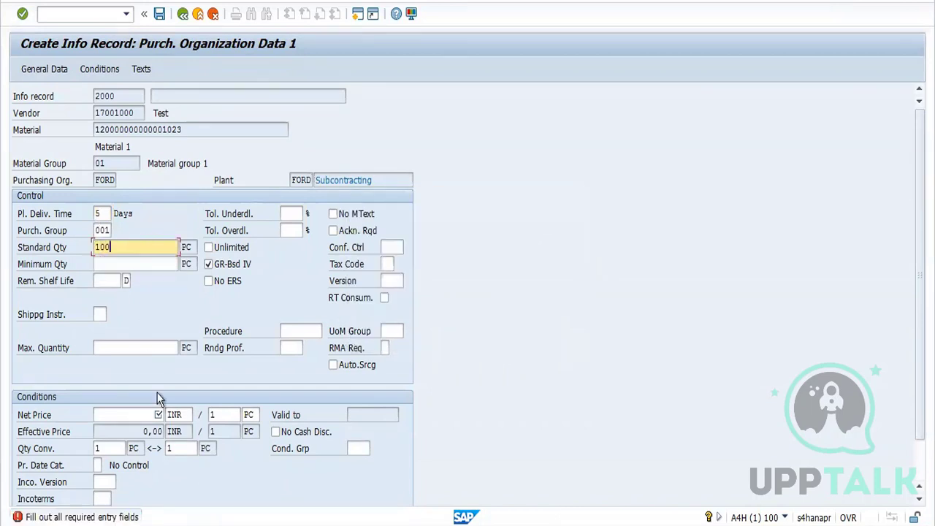
left_click(129, 417)
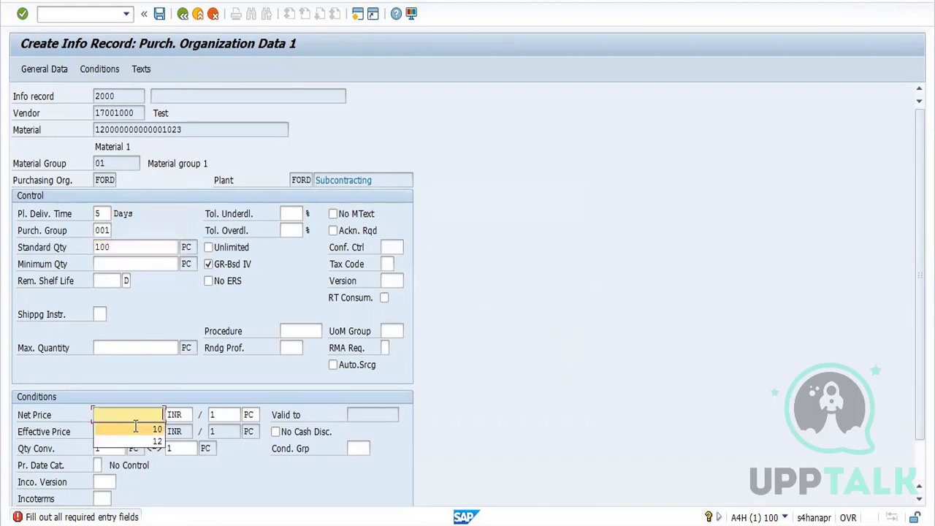
left_click(135, 429)
- Continue through the remaining screens and save the subcontracting info record
key("Return")
key("Return")
key("Return")
key("Return")
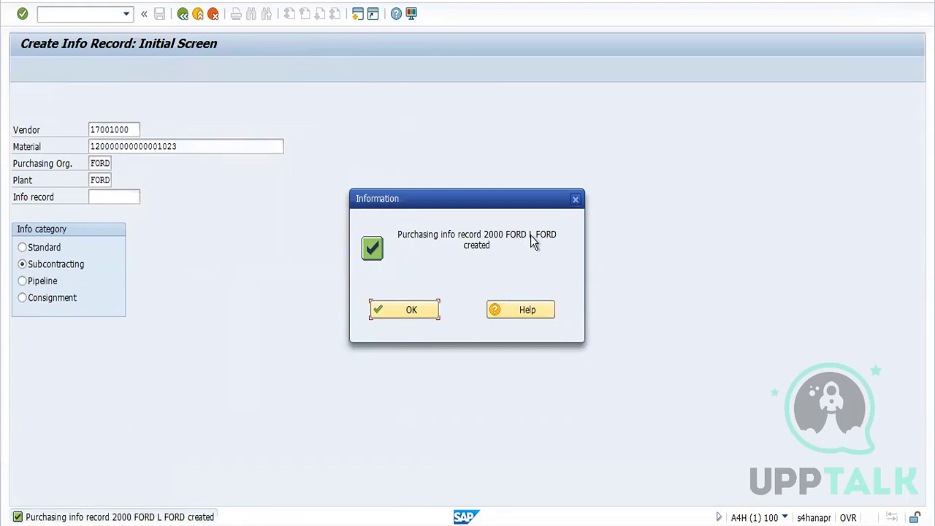
left_click(414, 309)
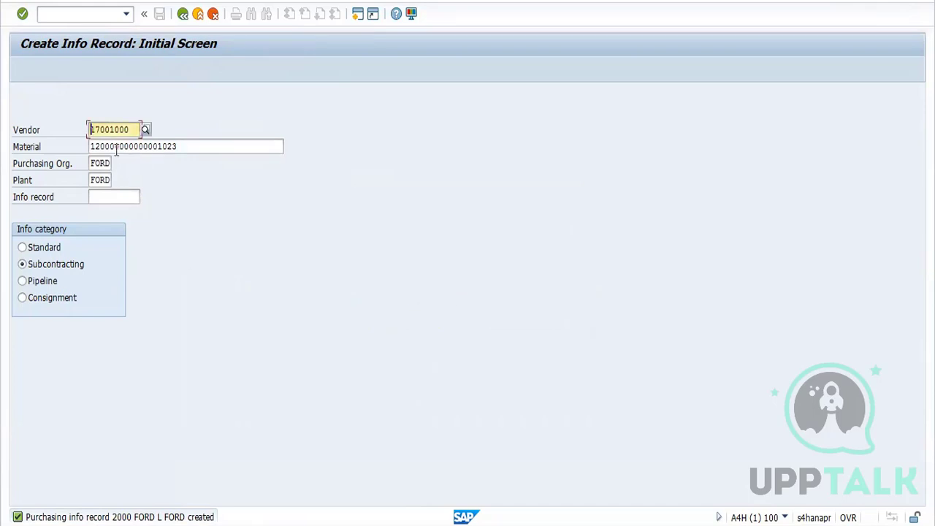
- Leave info record creation, start transaction ME12 and set the status bar to show the transaction code
left_click(184, 15)
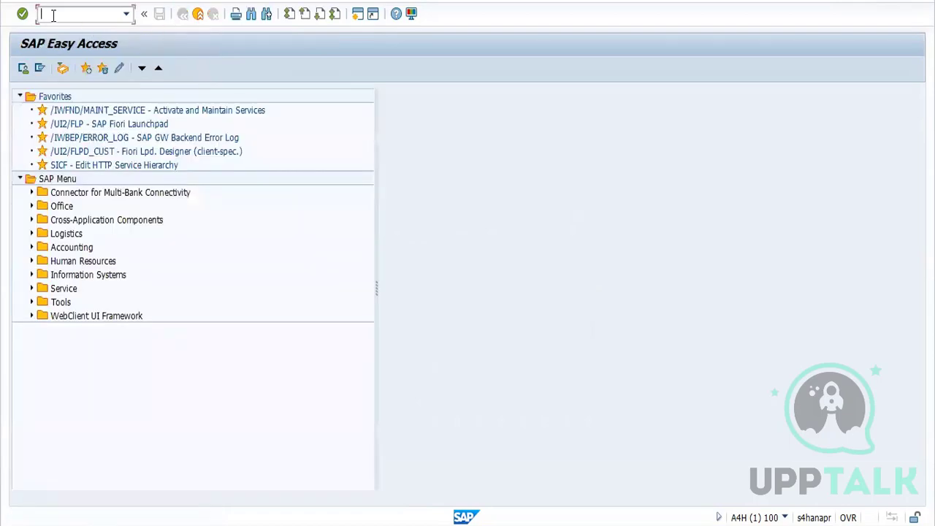
type("ME12")
key("Return")
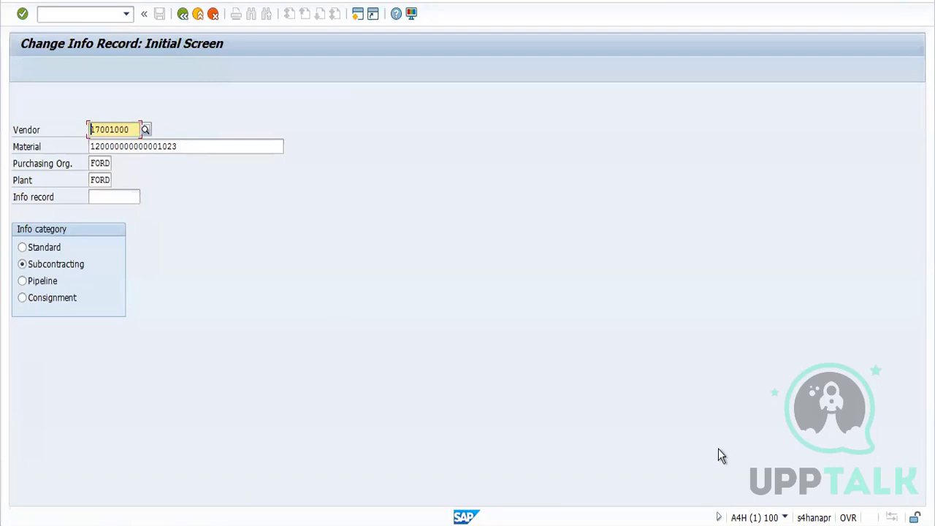
left_click(785, 516)
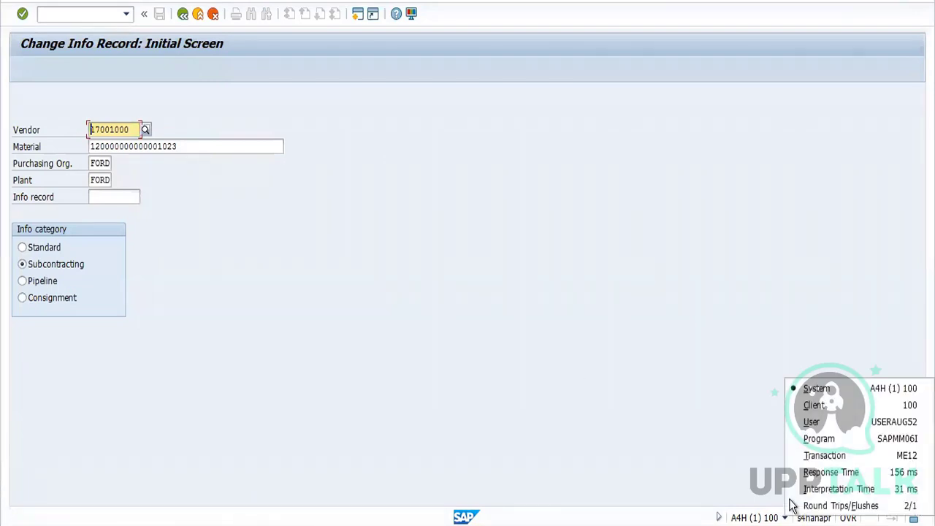
left_click(853, 459)
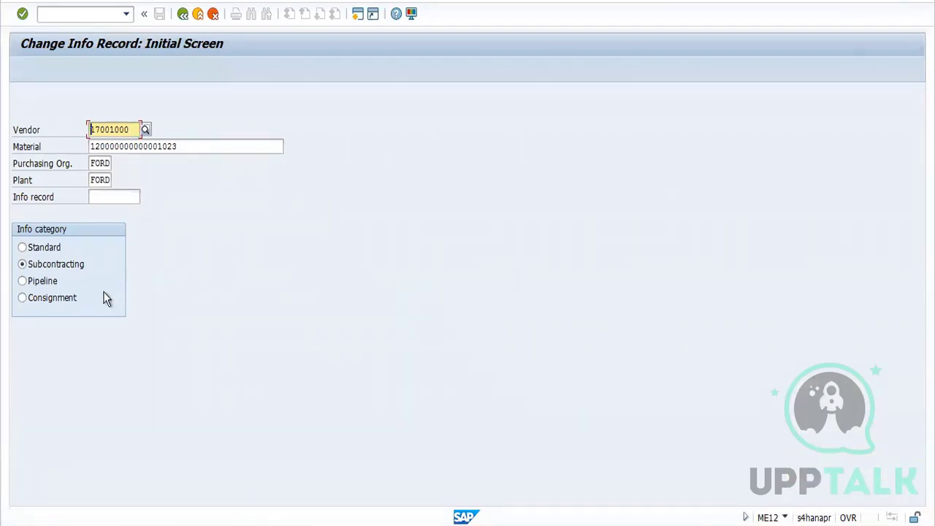
- Set the subcontracting info record's minimum quantity to 4, save the change and return to the SAP Easy Access screen
key("Return")
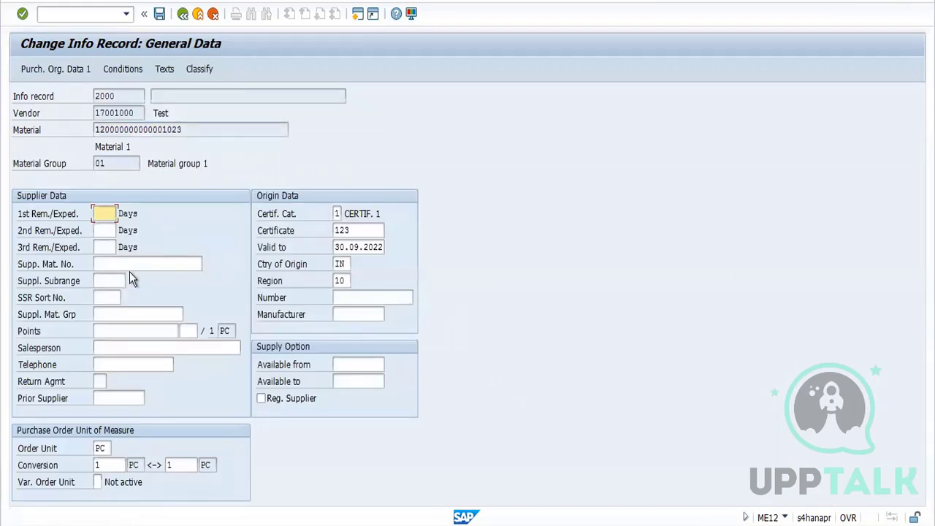
key("Return")
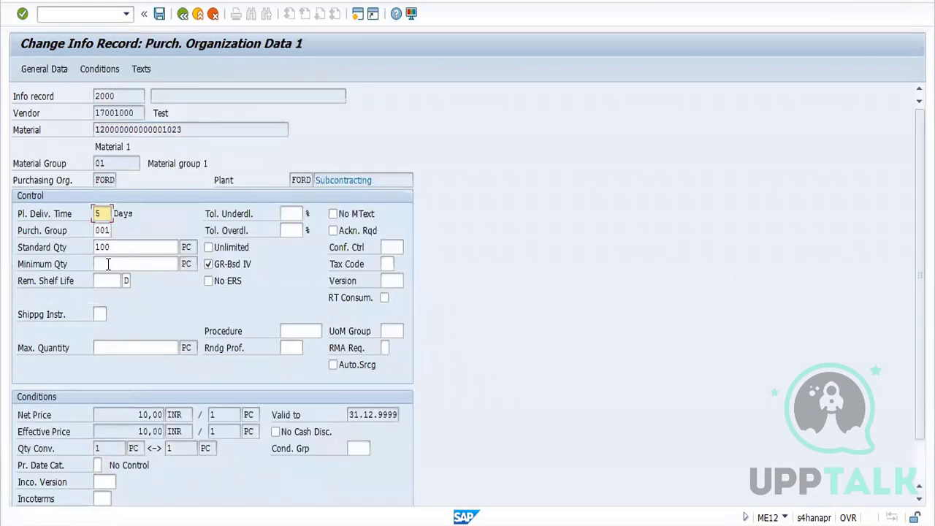
left_click(107, 264)
type("4")
key("Return")
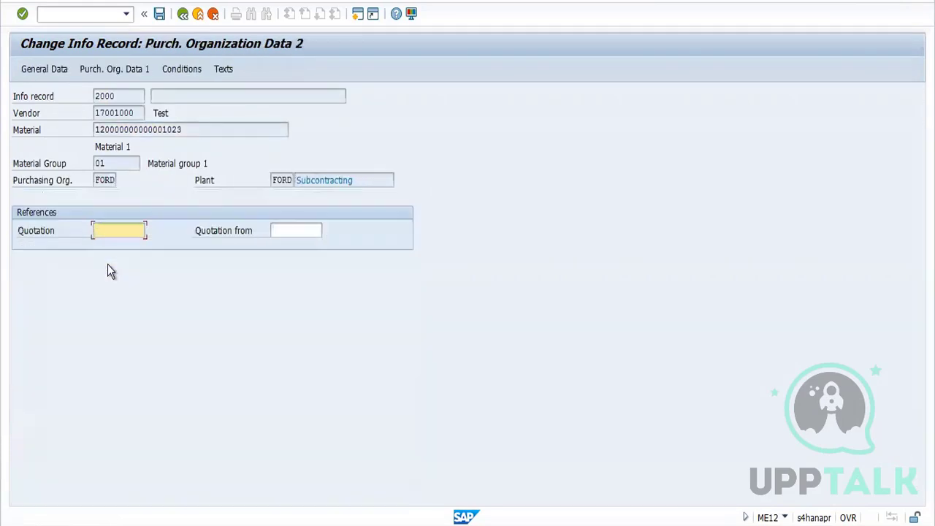
left_click(159, 14)
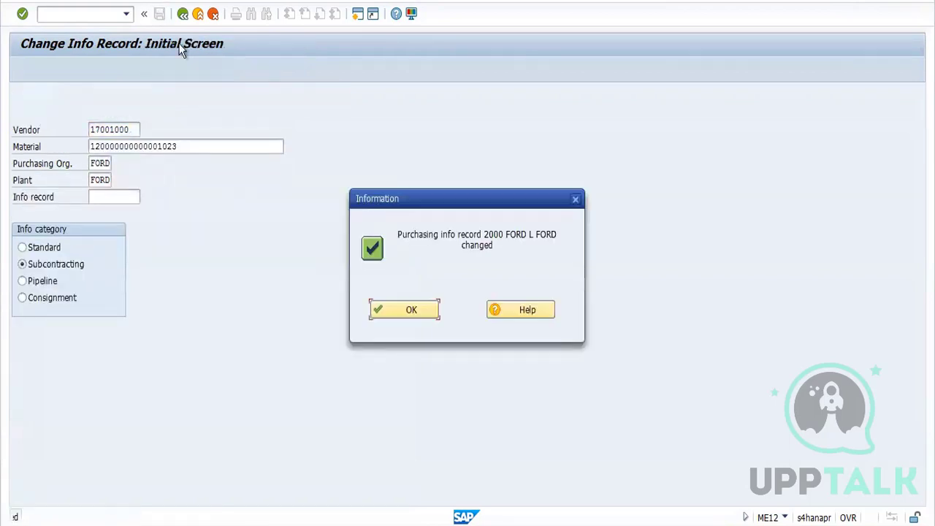
left_click(395, 308)
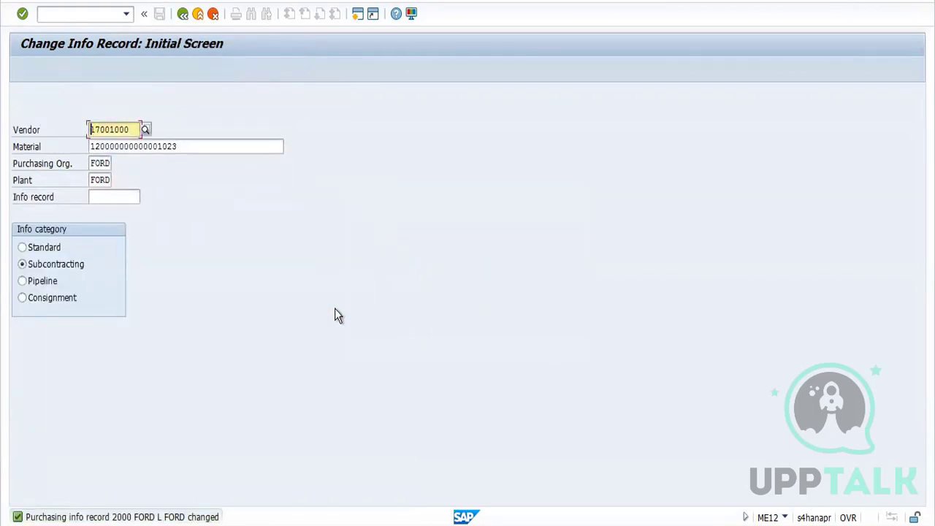
left_click(182, 13)
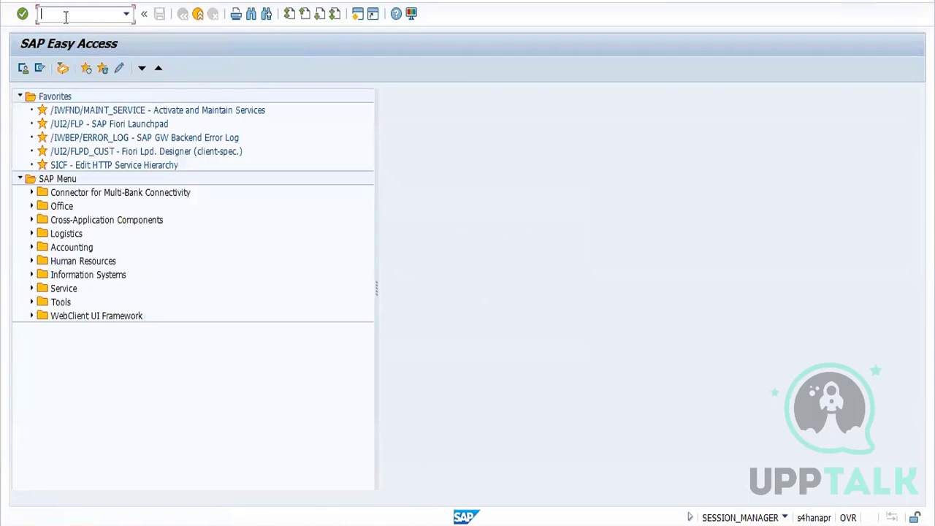
- Display the subcontracting info record in transaction ME13, go through its screens, and return to SAP Easy Access
type("ME13")
key("Return")
key("Return")
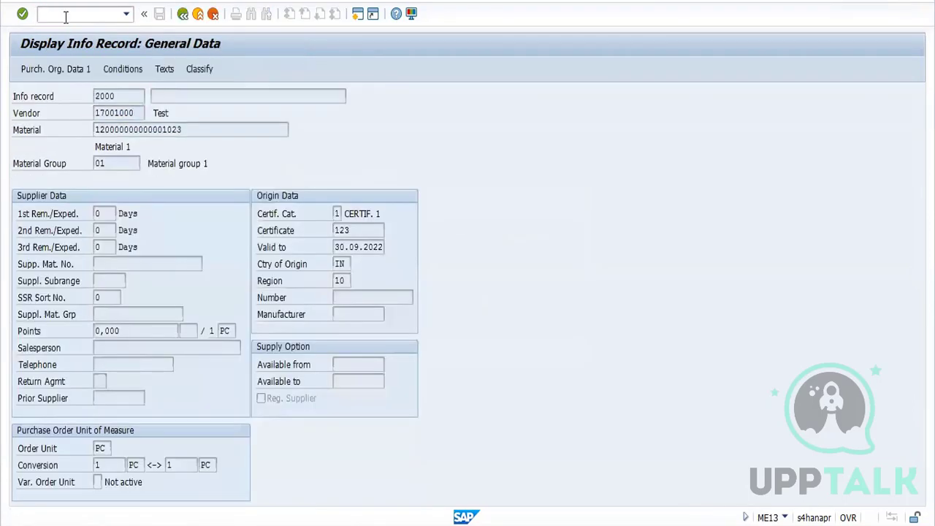
key("Return")
key("Return")
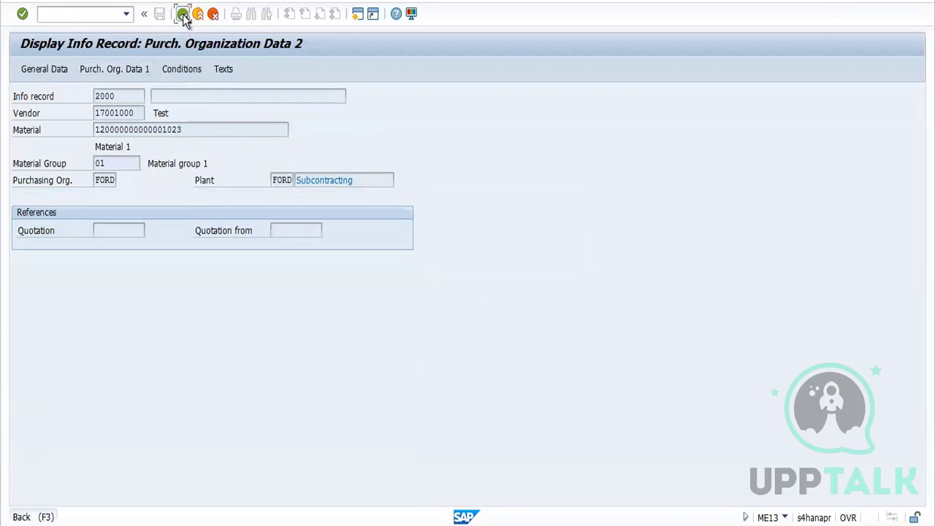
left_click(183, 15)
left_click(183, 14)
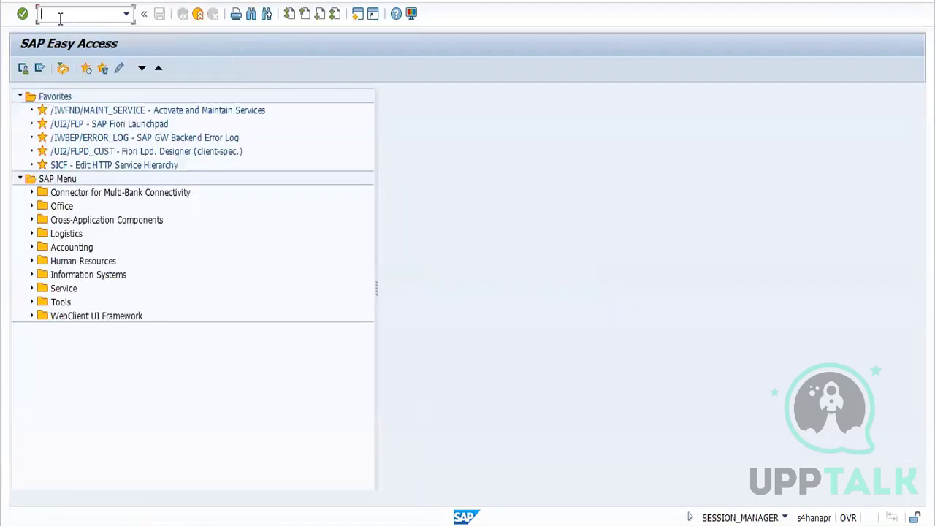
- In transaction ME15, flag the subcontracting info record's purchasing organization data for deletion and save the change
type("ME15")
key("Return")
key("Return")
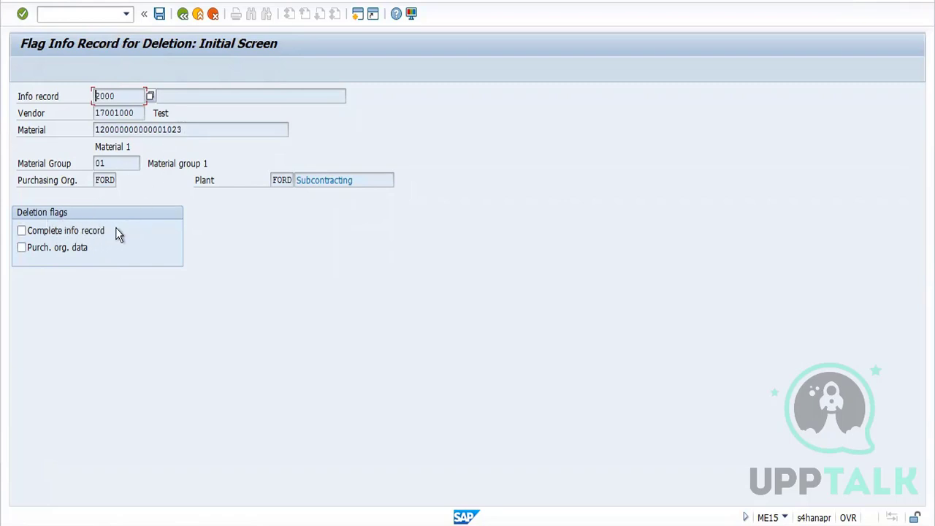
left_click(77, 249)
key("F3")
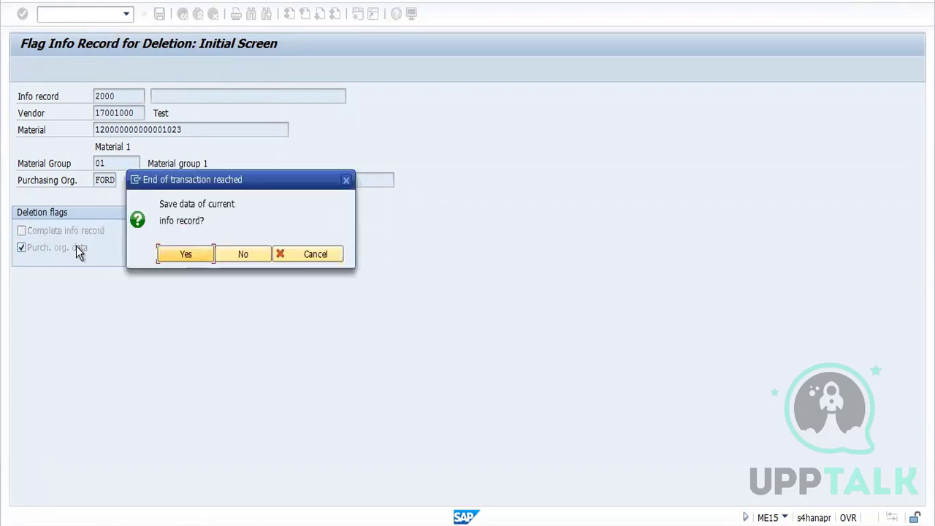
left_click(192, 252)
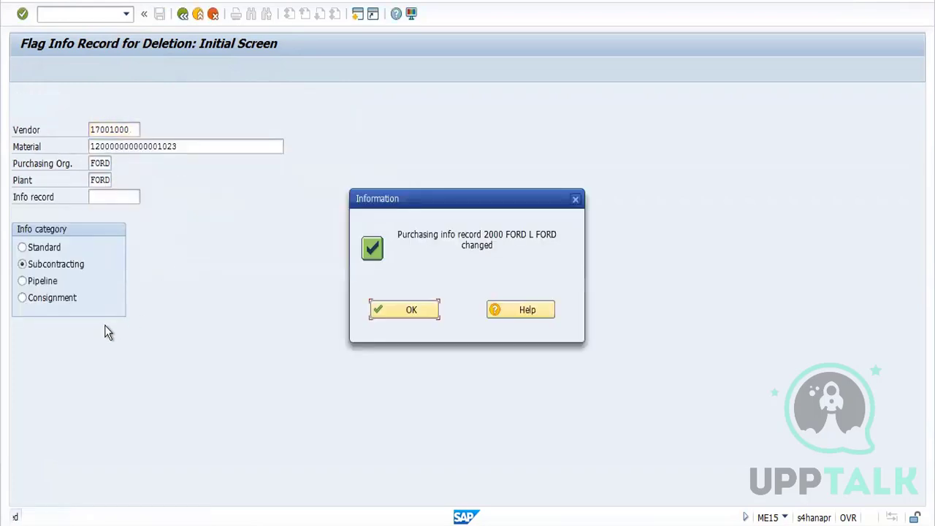
left_click(407, 309)
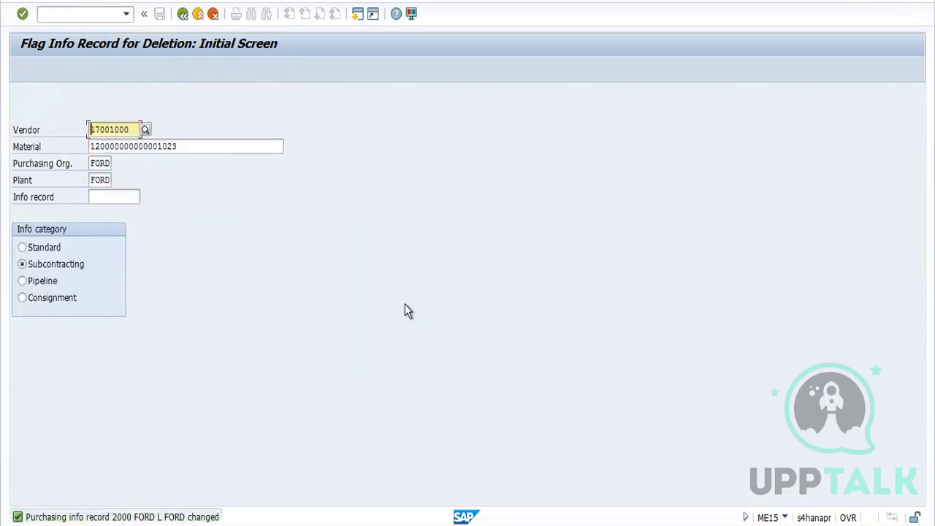
- Remove the purchasing organization data deletion flag from the subcontracting info record, save, and return to SAP Easy Access
key("Return")
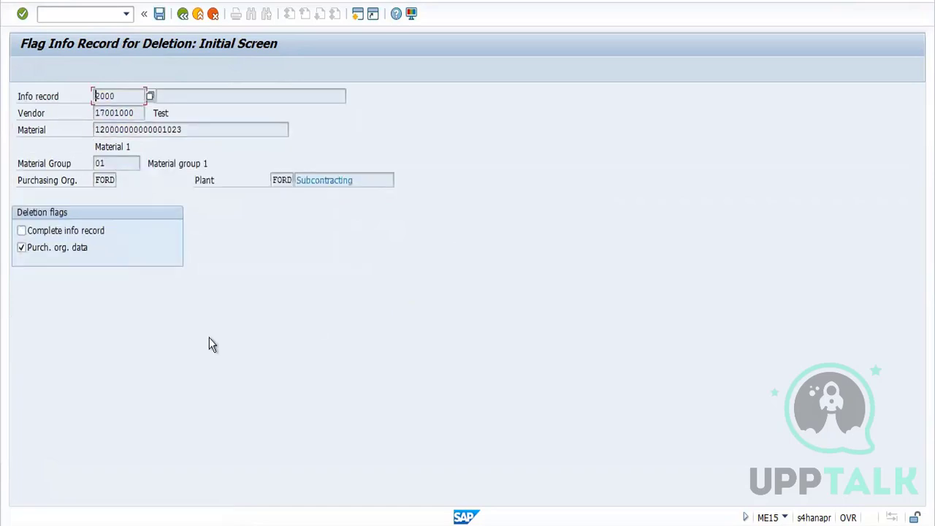
left_click(36, 249)
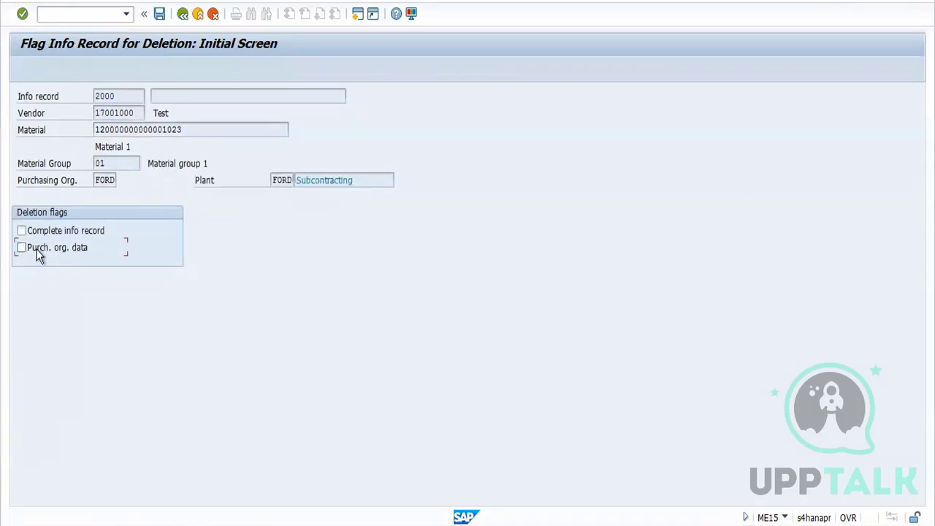
left_click(159, 14)
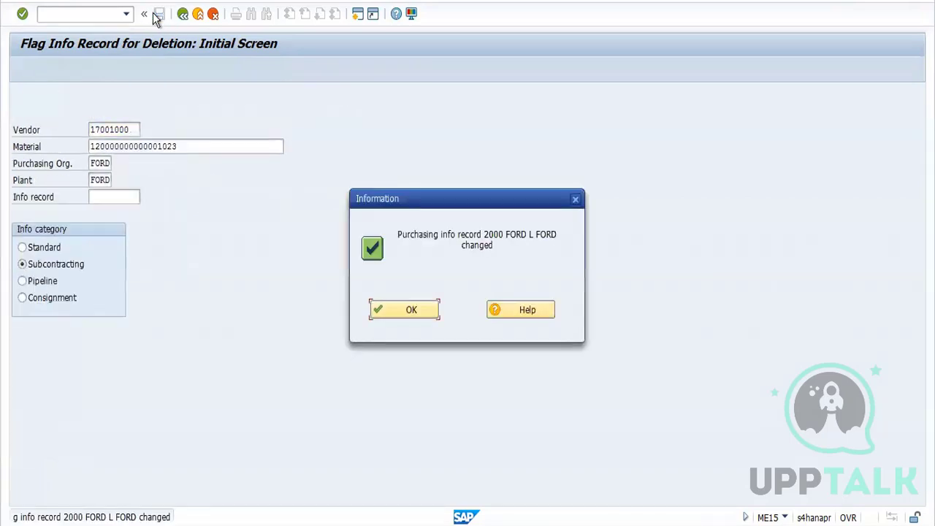
left_click(410, 316)
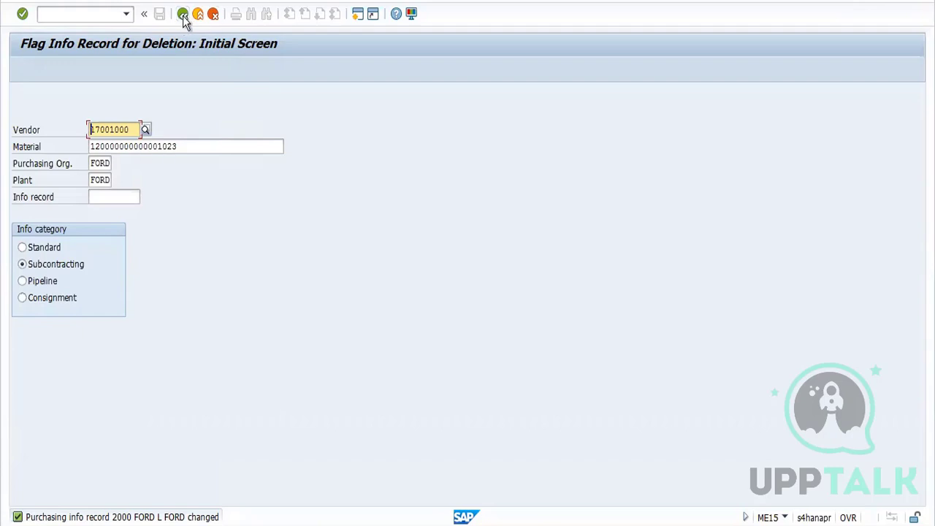
left_click(183, 16)
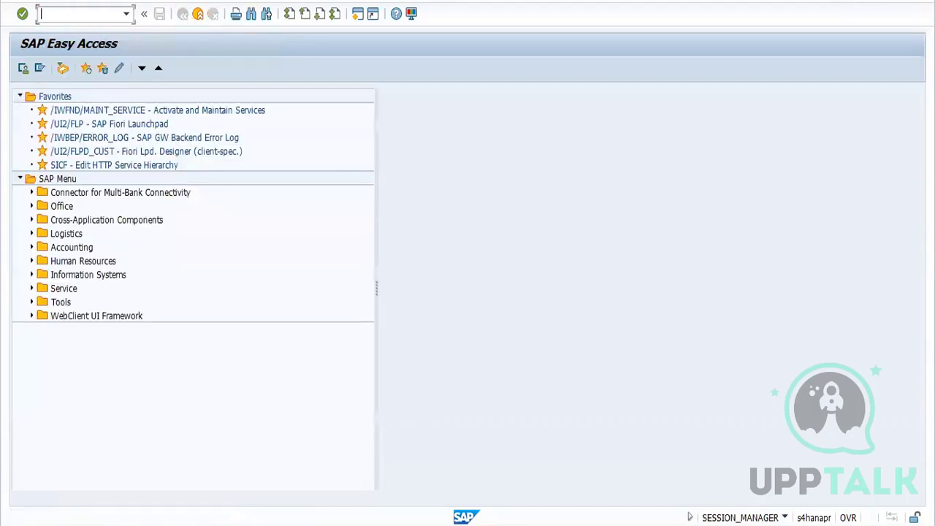
- Start a Standard info record without a material in ME11, keeping the vendor and FORD as purchasing organization and plant
type("ME11")
key("Return")
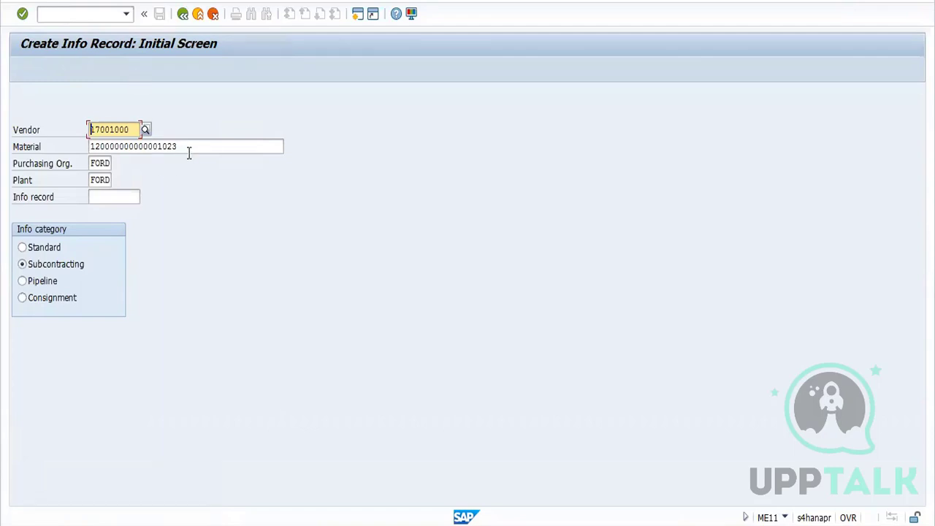
left_click_drag(190, 148, 80, 150)
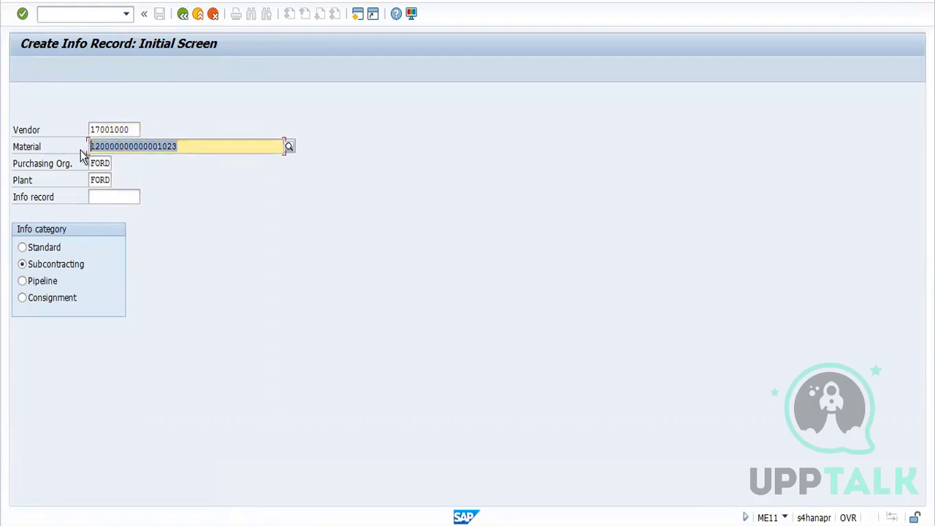
key("Delete")
left_click(23, 247)
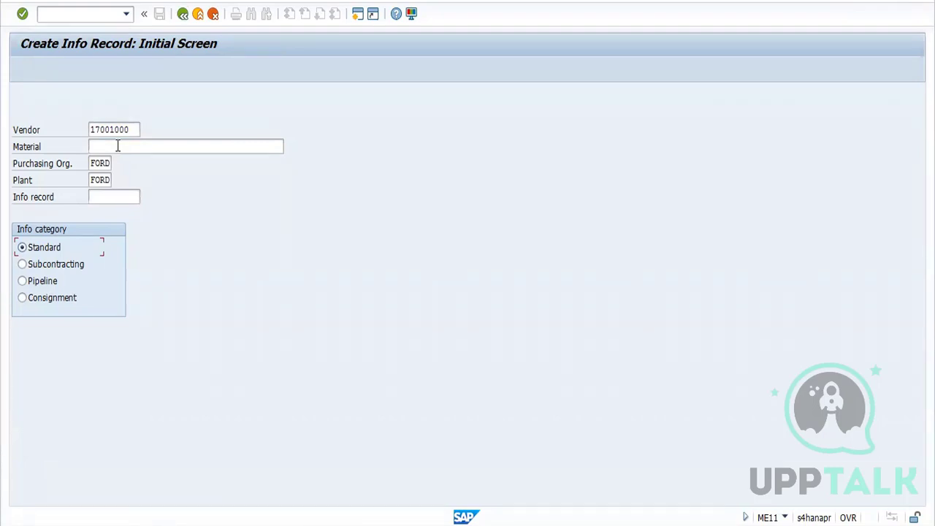
key("Return")
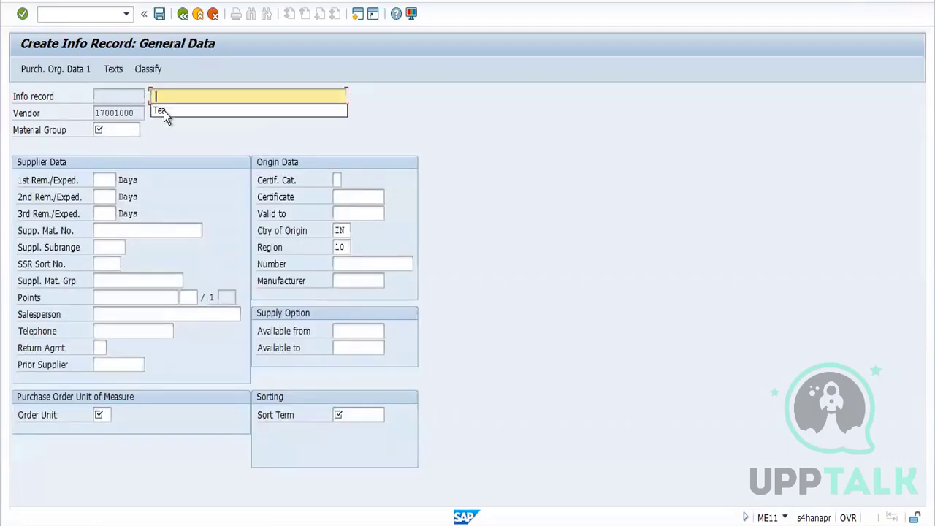
- Fill the general data with the description Tea, material group 01, order unit ea and sort term ea, and continue to the purchasing organization data
left_click(166, 111)
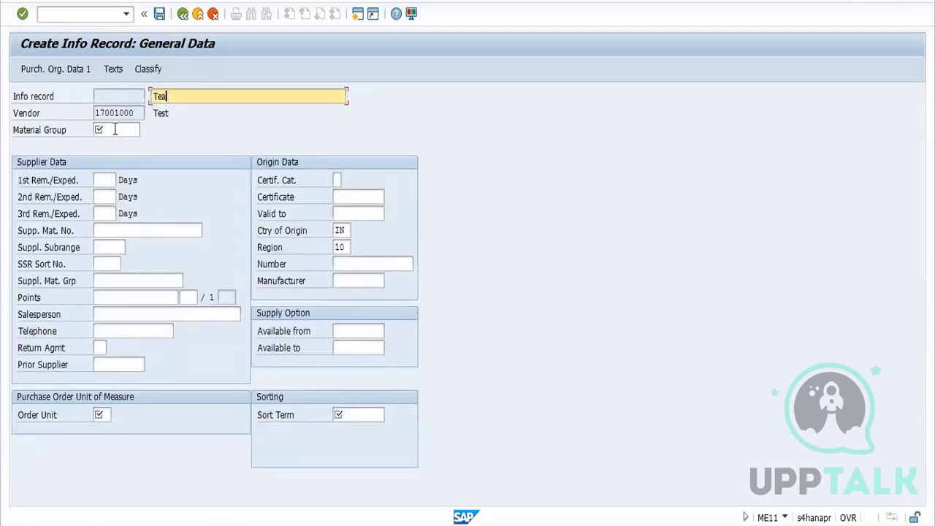
left_click(115, 130)
left_click(112, 144)
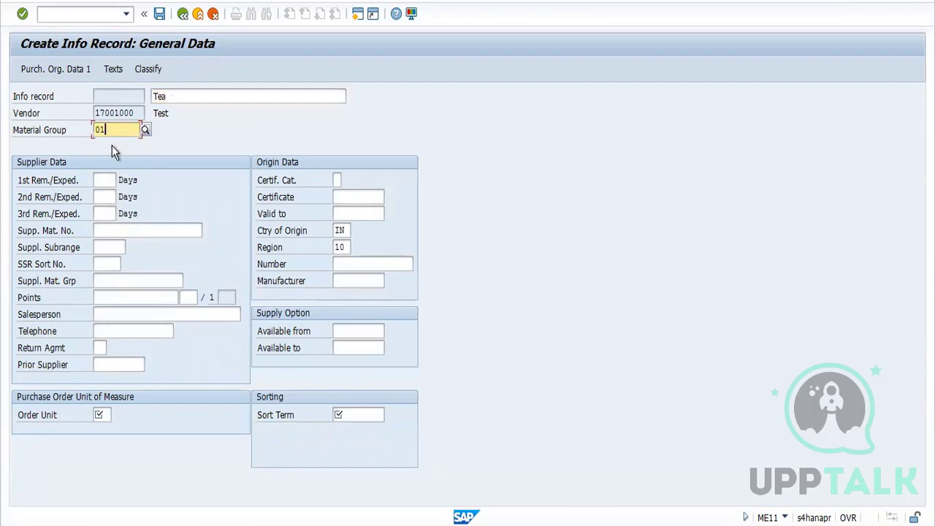
left_click(106, 415)
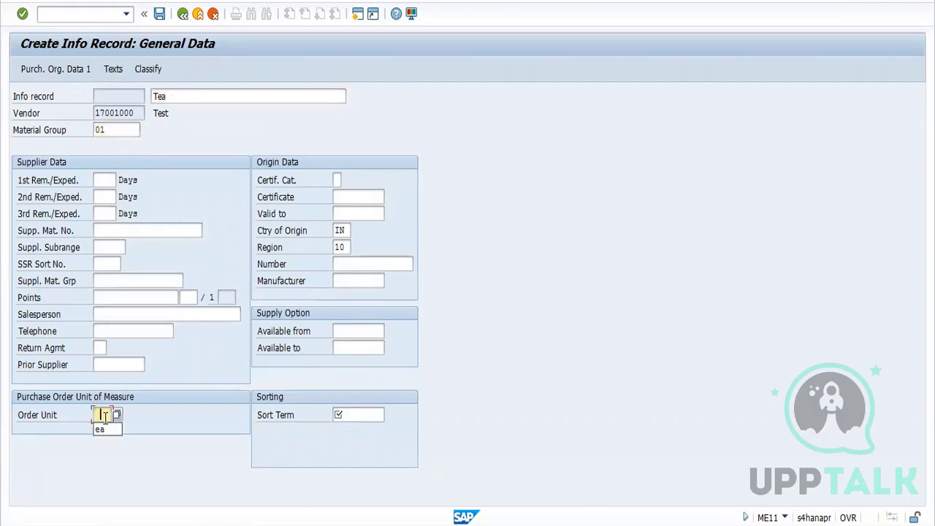
left_click(107, 429)
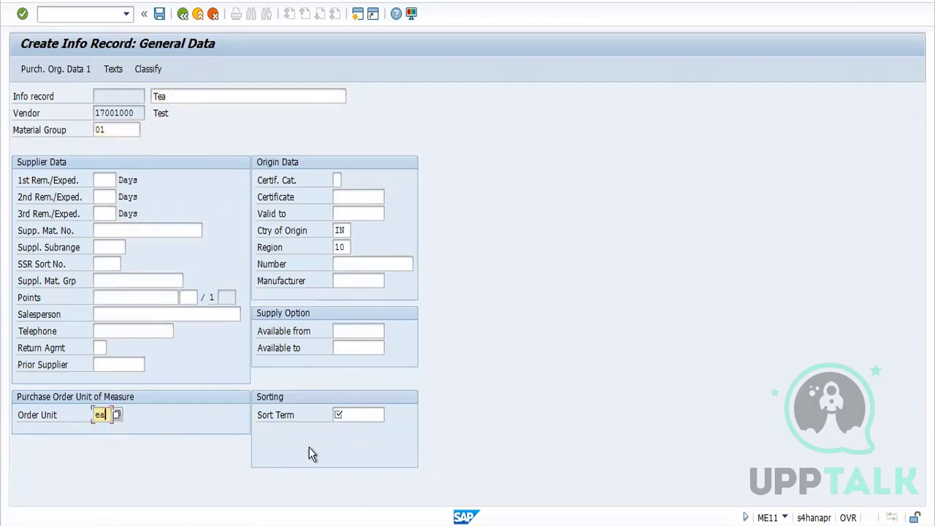
left_click(351, 416)
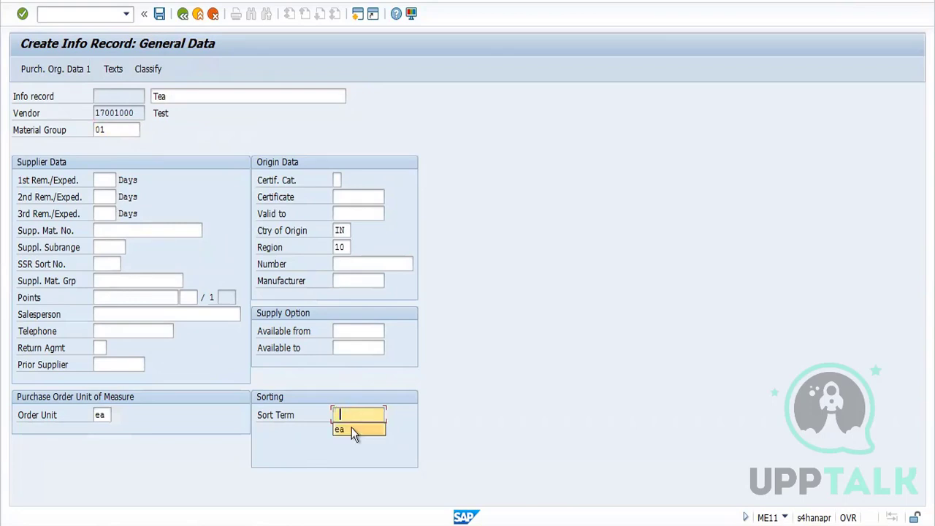
left_click(351, 429)
key("Return")
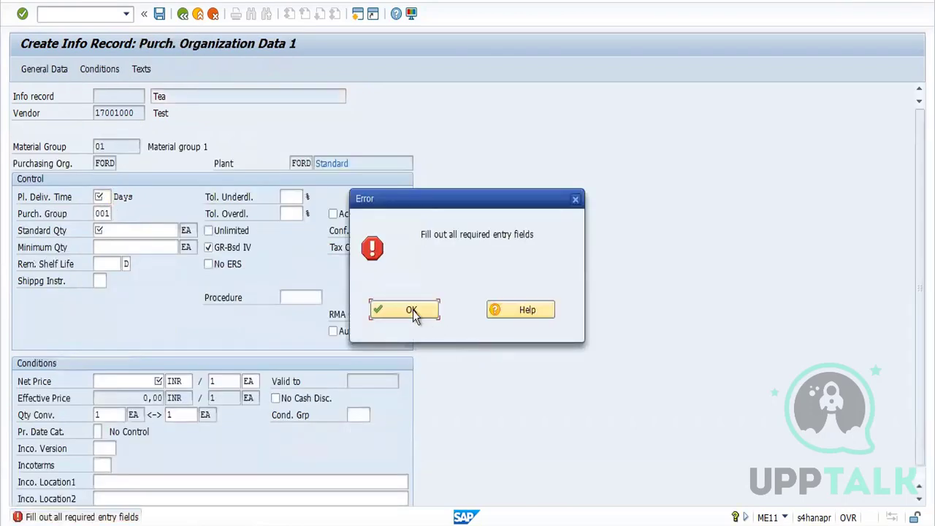
- Set the Tea record's planned delivery time to 5 days, standard quantity to 100 EA and net price to 10 INR
left_click(410, 310)
left_click(100, 199)
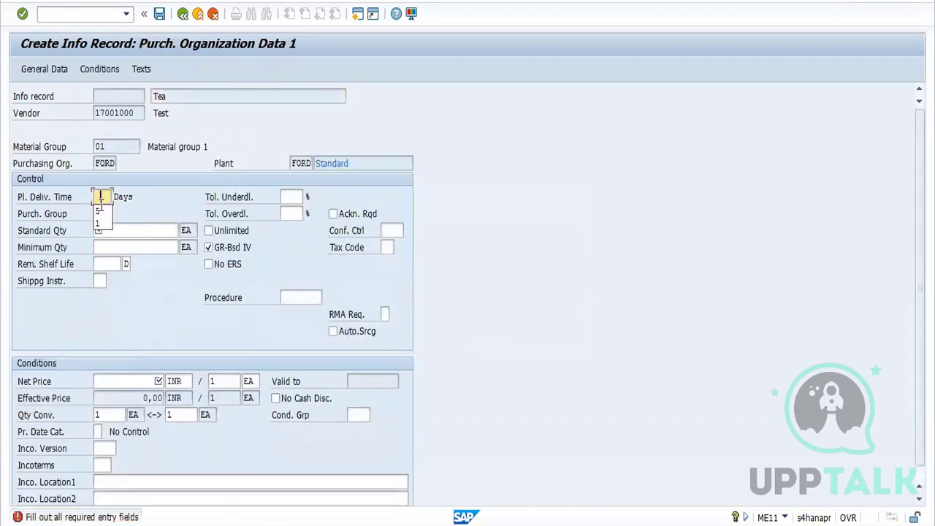
left_click(103, 214)
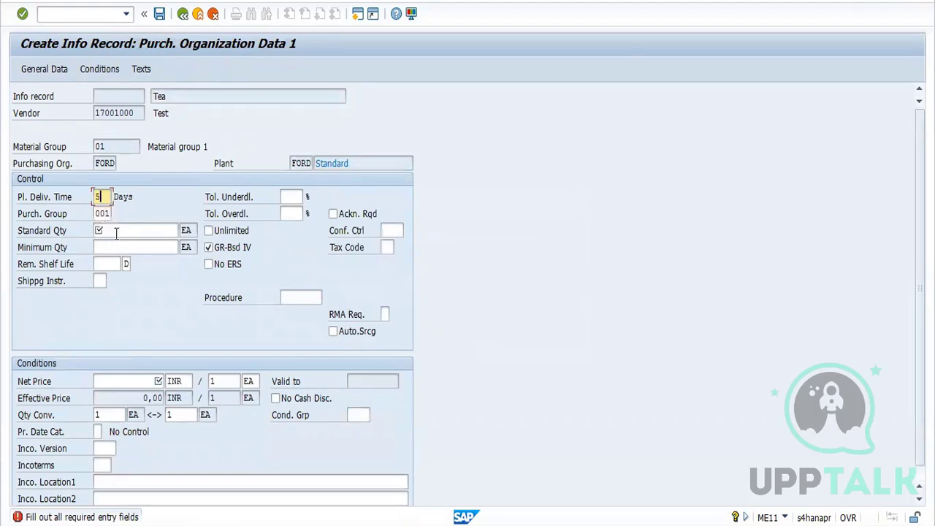
left_click(123, 232)
left_click(121, 246)
key("Return")
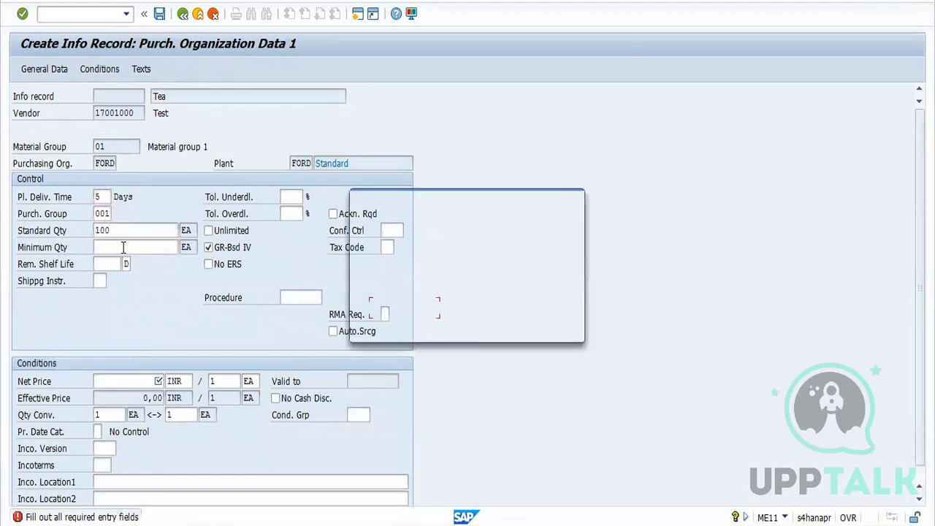
left_click(409, 312)
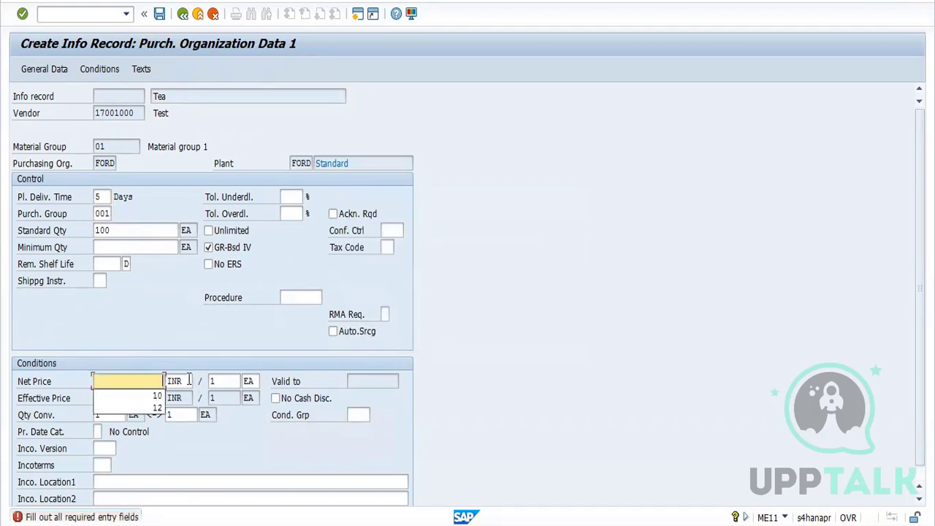
left_click(153, 396)
- Continue through the remaining screens, save the Tea info record and return to SAP Easy Access
key("Return")
key("Return")
key("Return")
key("Return")
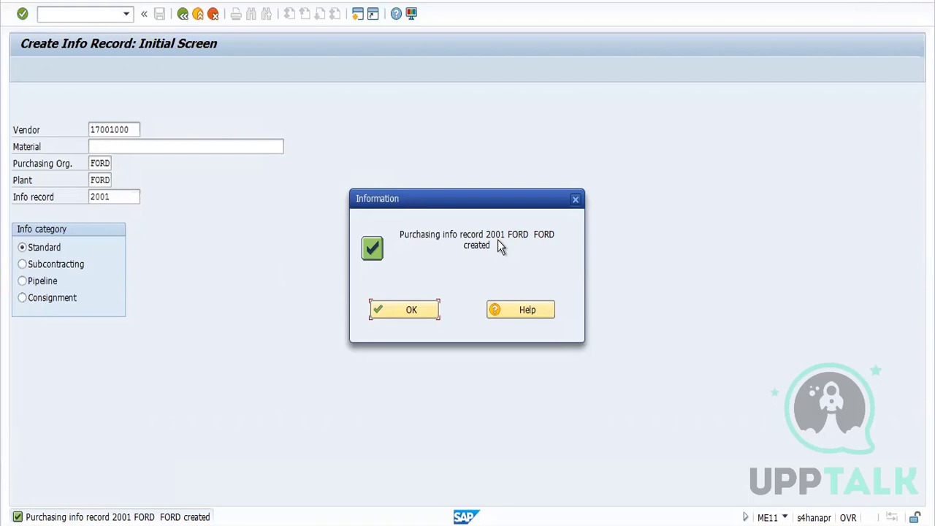
left_click(419, 316)
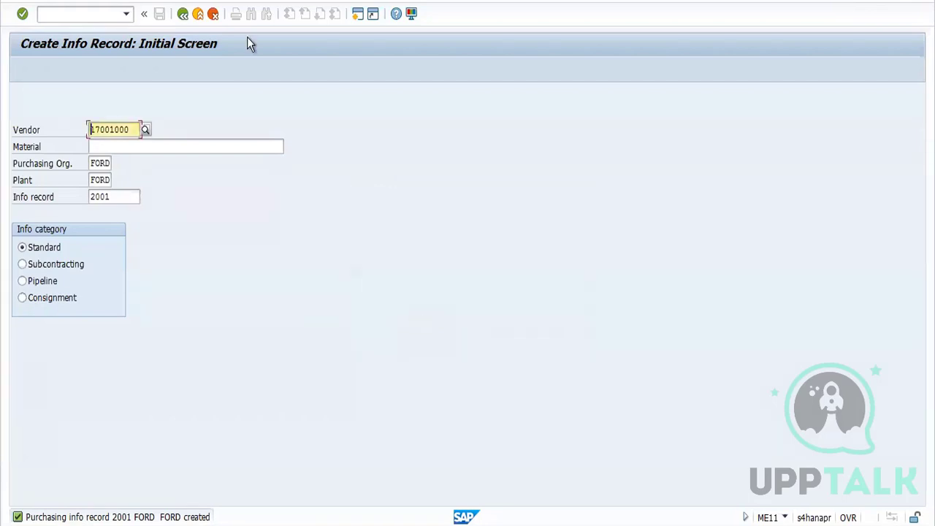
left_click(184, 14)
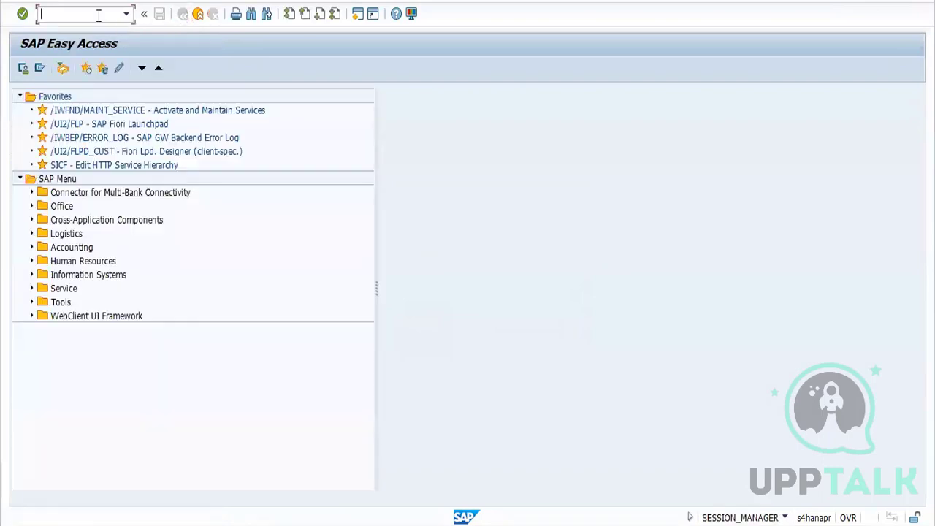
- Open table EINA in transaction SE16 with INFNR as the selection field
type("SE16")
key("Return")
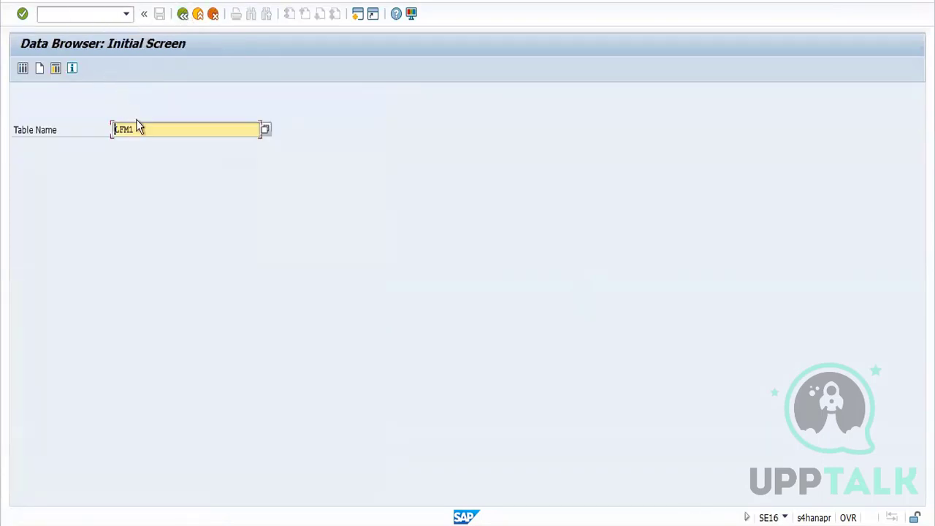
left_click_drag(141, 130, 64, 128)
key("BackSpace")
type("EINA")
key("Return")
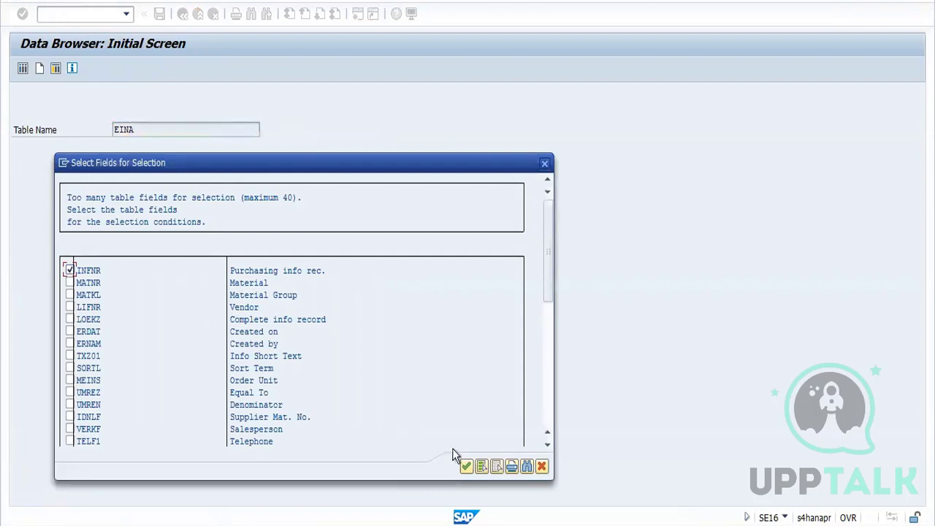
left_click(466, 469)
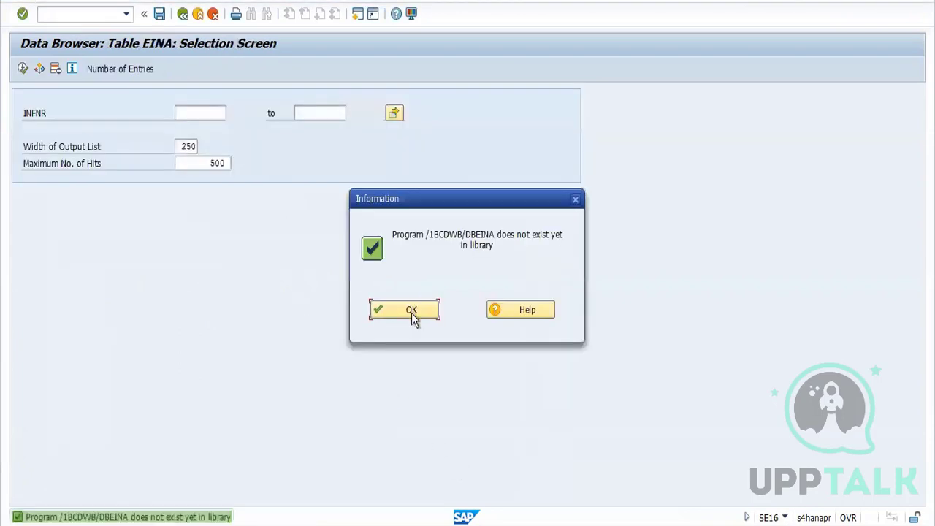
left_click(411, 312)
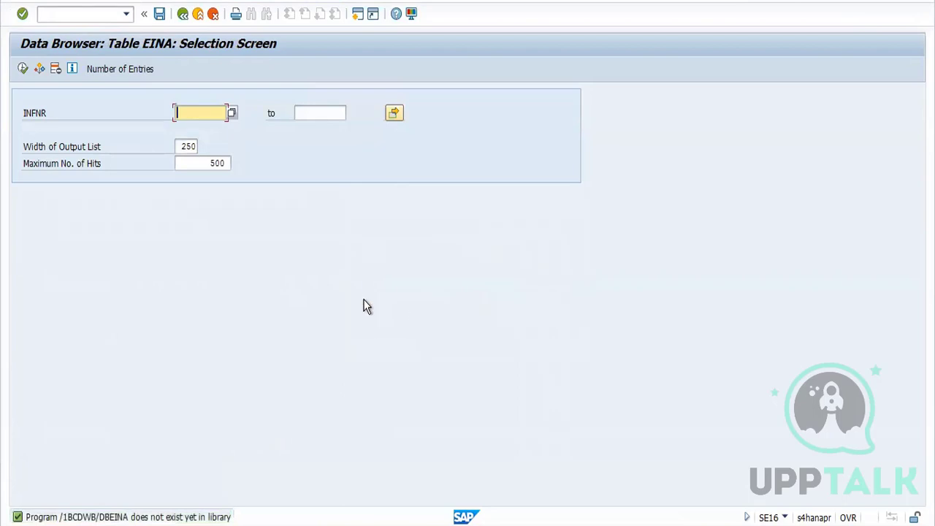
- Leave the SE16 selection and open the general table display with transaction SE16N for table EINA
left_click(97, 13)
type("/N")
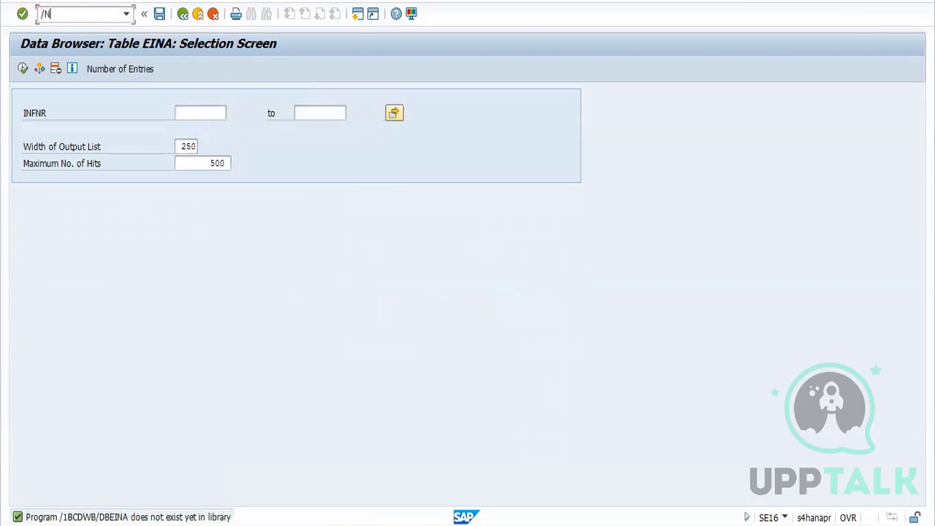
type("SE16N")
key("Return")
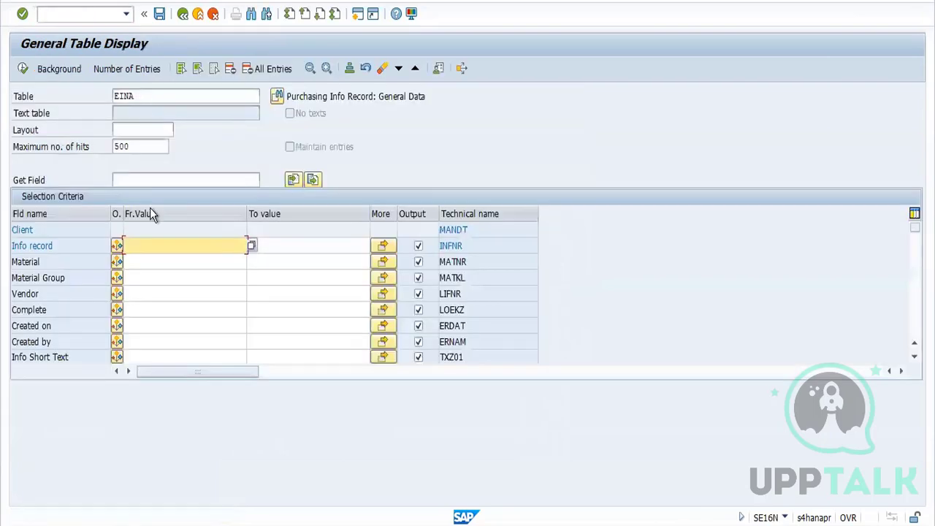
- Display the EINA entries created on 29.08.2022, and return to the selection screen
left_click(138, 326)
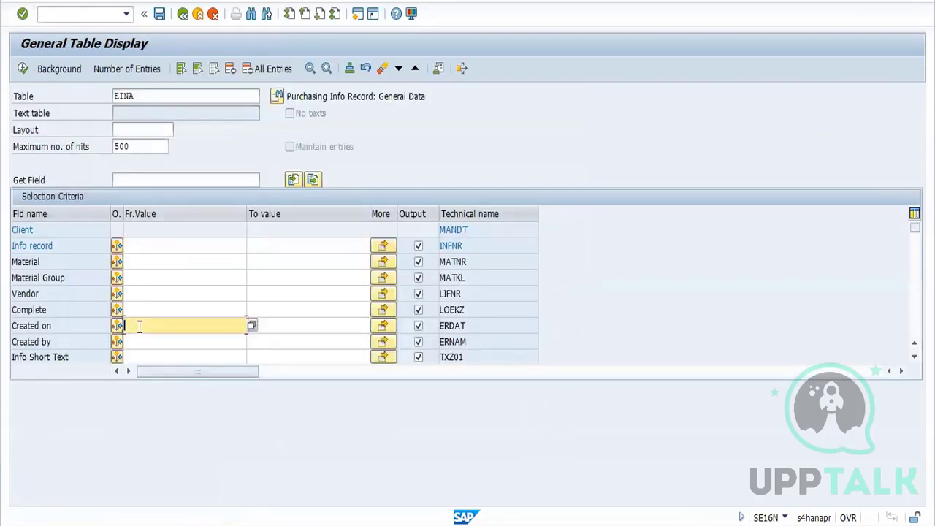
left_click(251, 327)
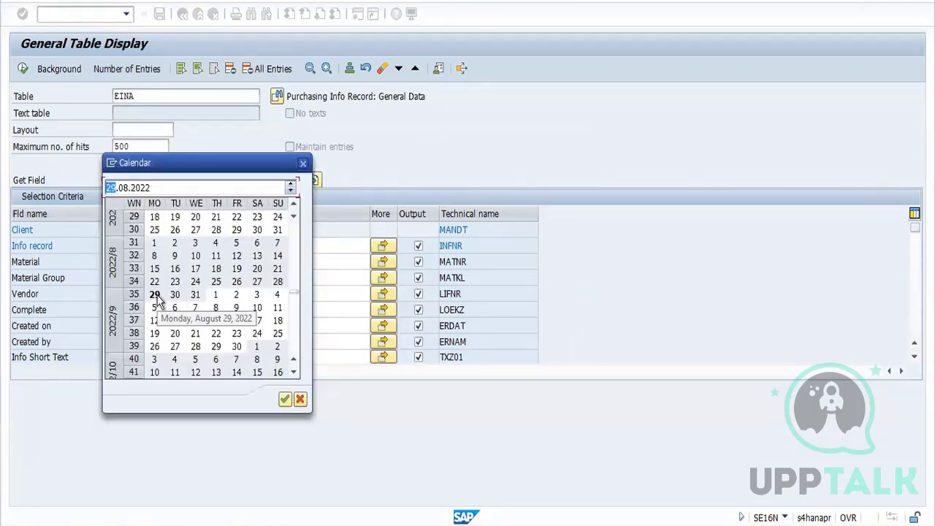
double_click(156, 296)
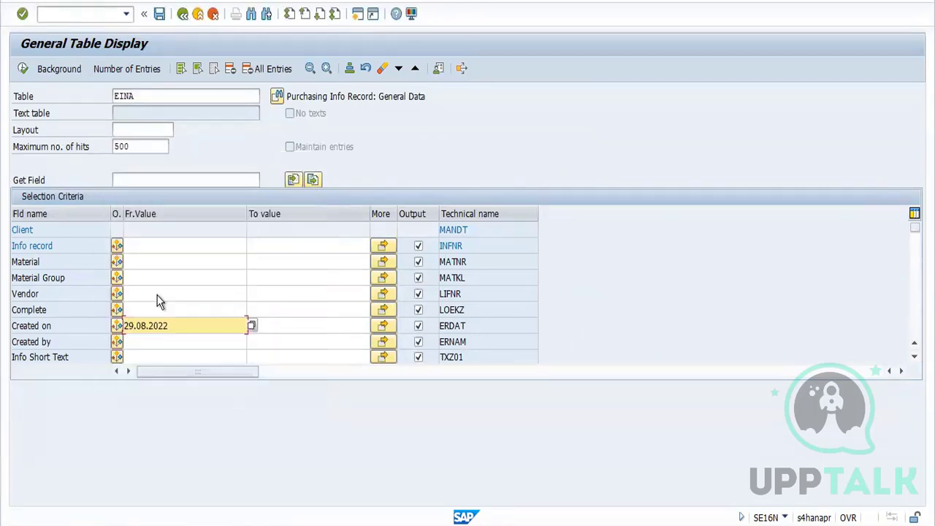
left_click(23, 68)
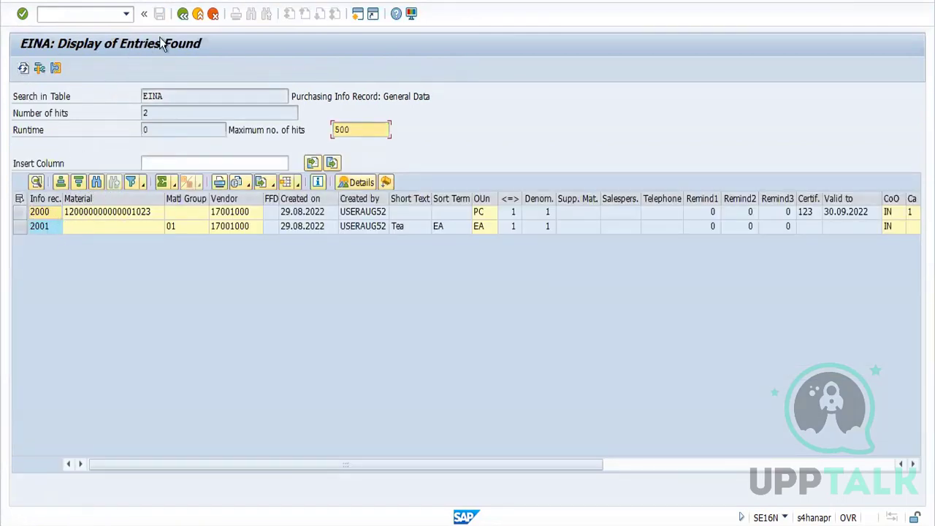
left_click(181, 18)
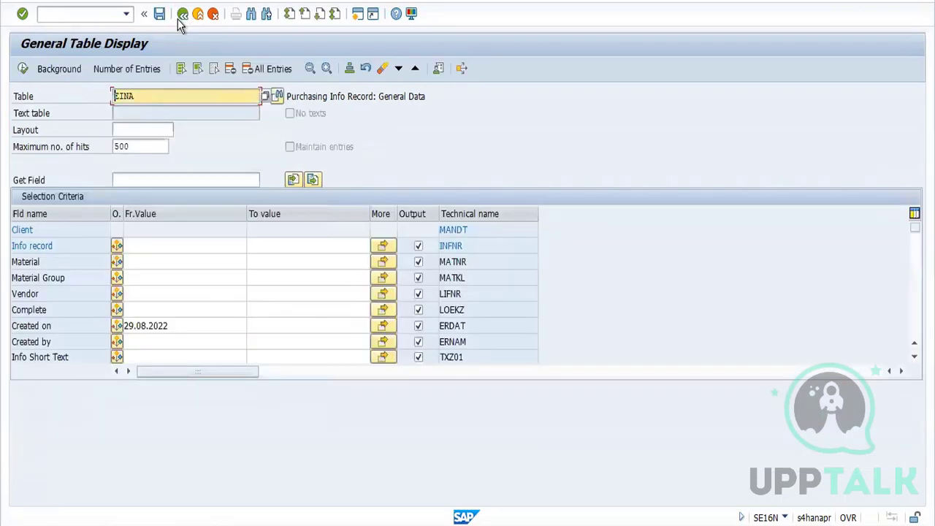
- Change the table for the general table display to EINE and load its selection fields
left_click(133, 97)
key("BackSpace")
key("BackSpace")
key("BackSpace")
key("BackSpace")
type("E")
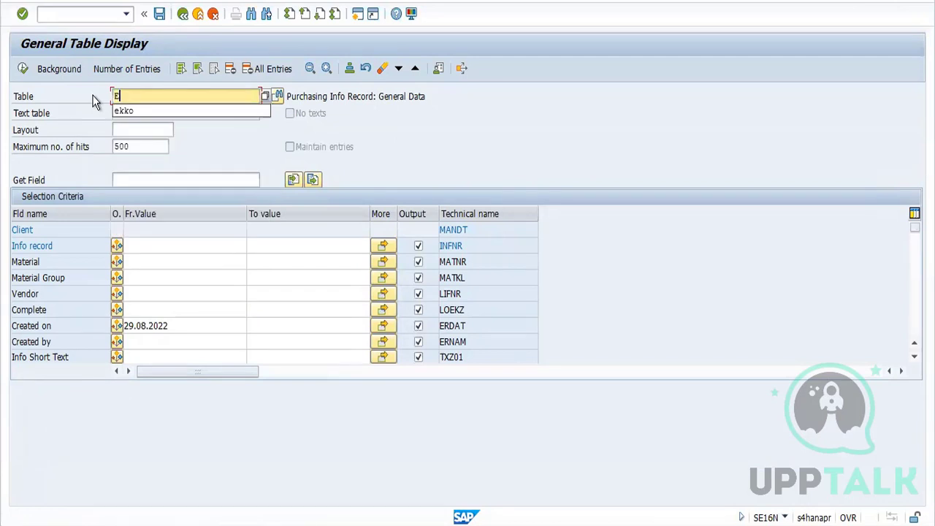
type("INE")
key("Return")
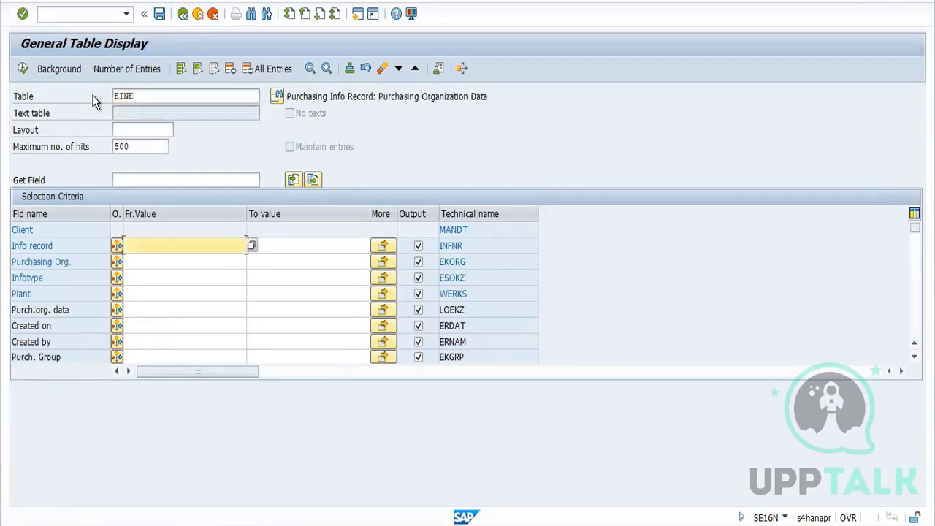
- Display the EINE entries for purchasing organization FORD, and return to the selection screen
left_click(139, 261)
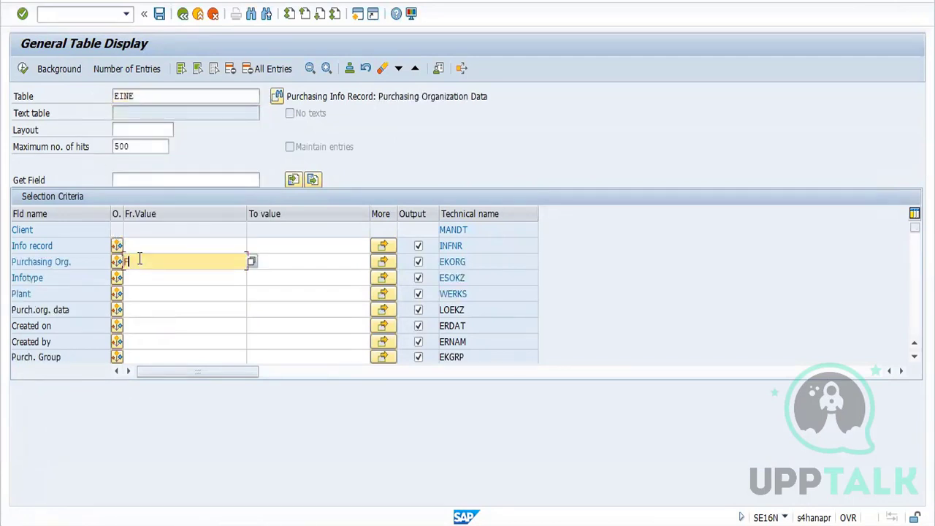
type("FORD")
left_click(23, 70)
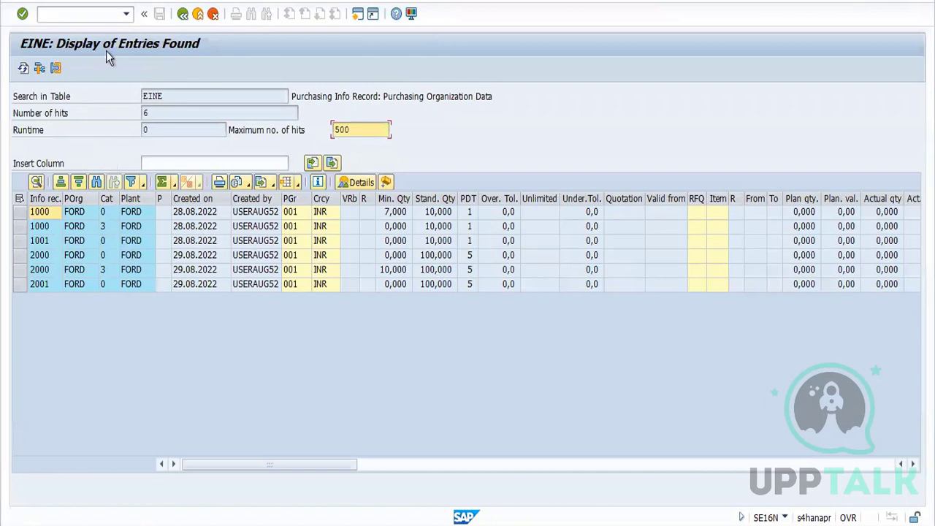
left_click(183, 14)
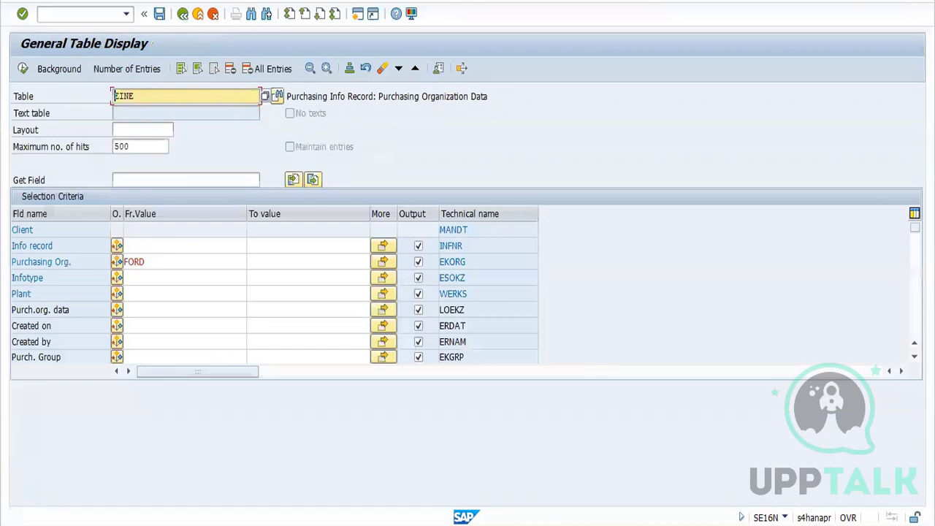
- Switch to the Word notes and add the line "ME11 – Create info record" after a blank line below "4.Price history"
mouse_move(244, 519)
left_click(306, 480)
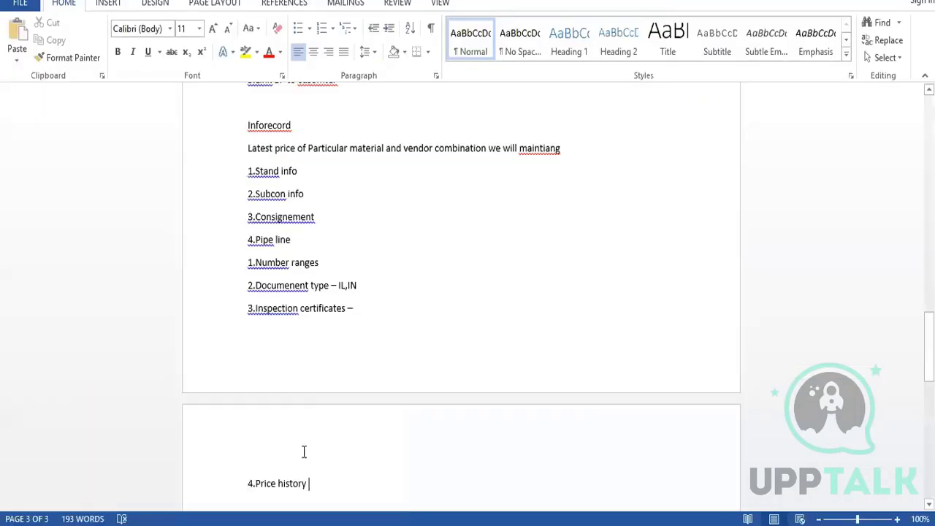
left_click_drag(929, 345, 929, 391)
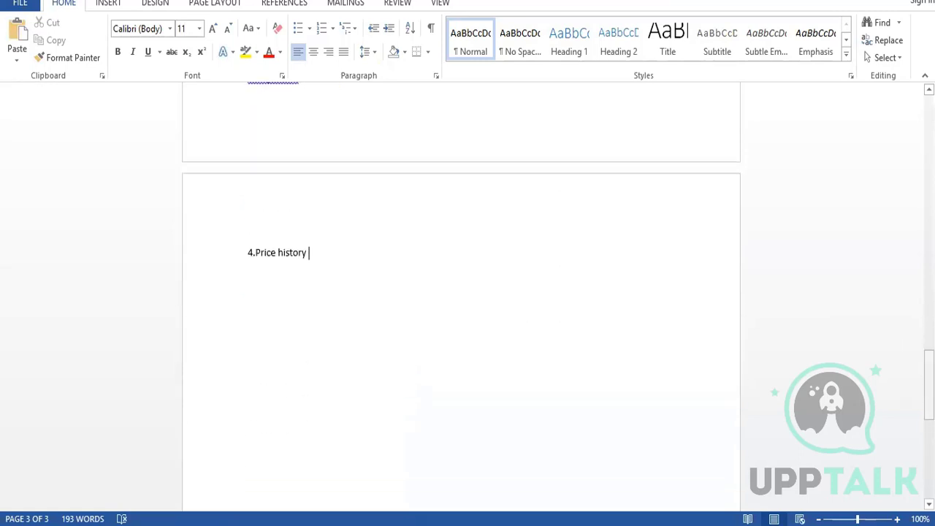
key("Return")
key("Return")
type("ME11")
type(" -")
type(" C")
type("reate ")
type("in")
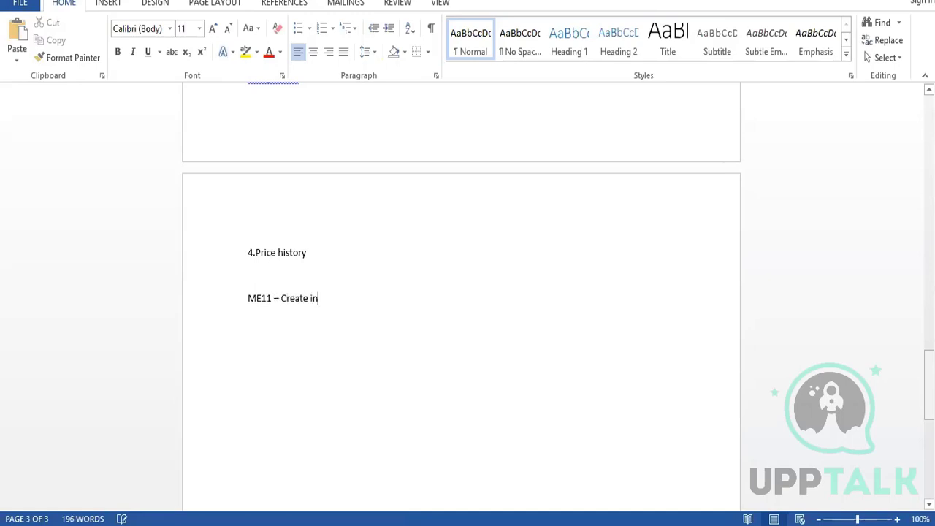
type("fo record")
key("Return")
- Add the transaction notes "ME12 – Change", "ME13 – Disply" and "ME15 – Delete" on separate lines below ME11
type("ME12 -Ch")
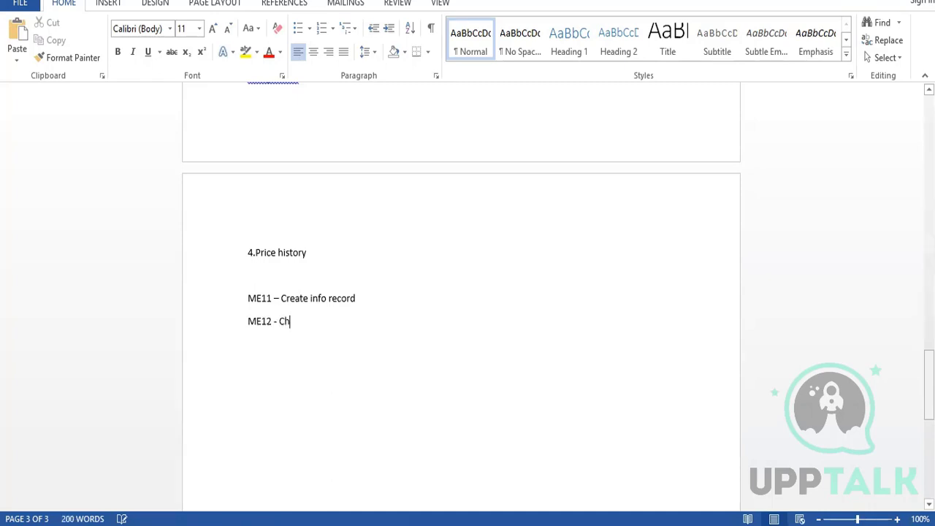
type("ange")
key("Return")
type("ME13 - Di")
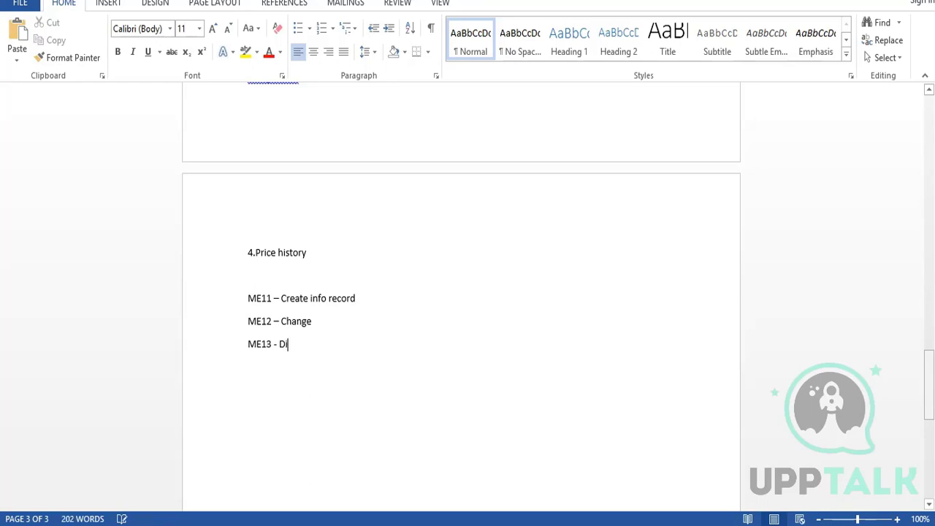
type("sply")
key("Return")
type("ME15")
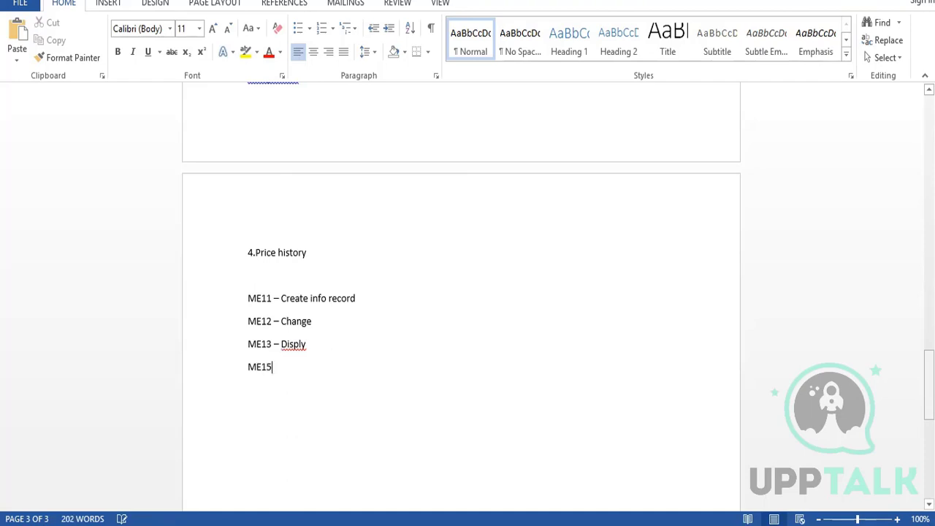
type(" - Deley")
key("BackSpace")
type("te")
key("Return")
- Add the table notes "EINA – Info record" and "EINE – Org data" below the transactions and save the document
type("EINA")
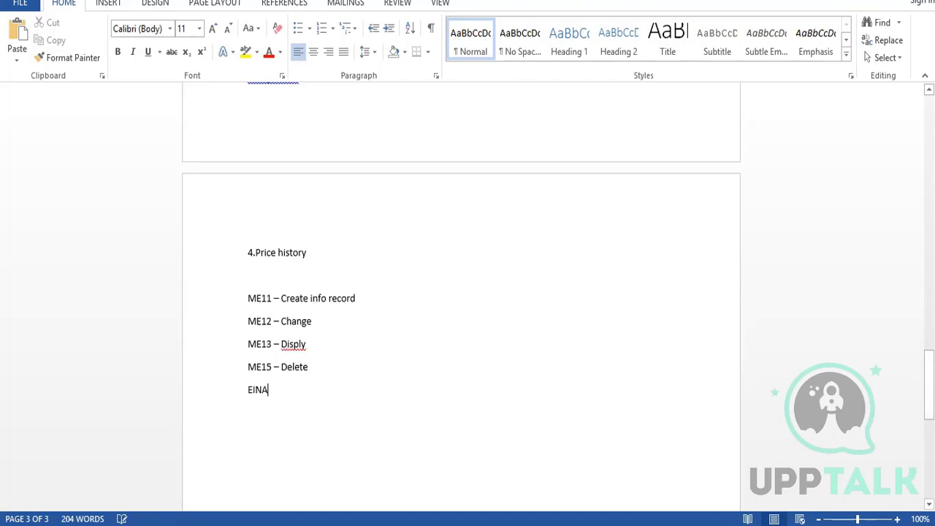
type(" - ")
type("I")
type("nf")
type("o reco")
type("rd")
key("Return")
type("E")
type("INE")
type(" - Or")
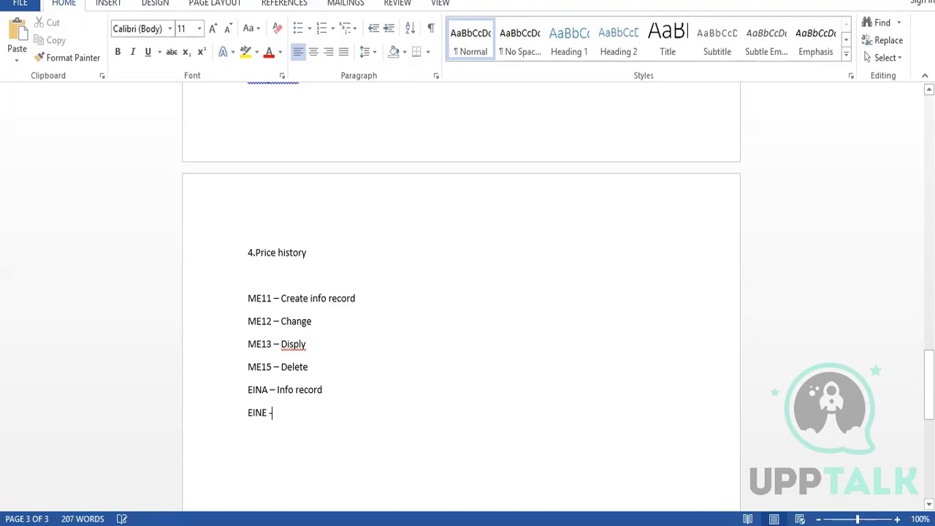
type("g data")
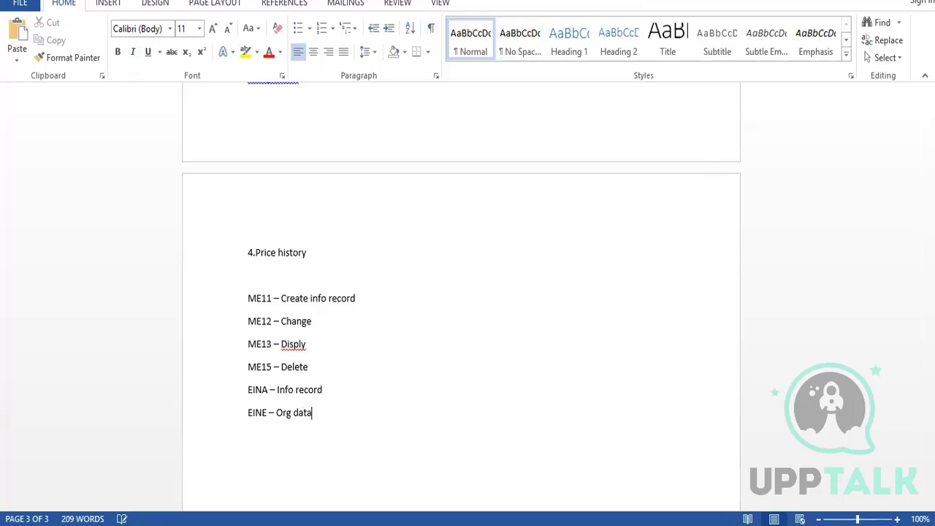
key("ctrl+s")
- Add the heading "Source List" after a blank line and start its description with ": list of materials for"
key("Return")
key("Return")
type("Source List")
key("Return")
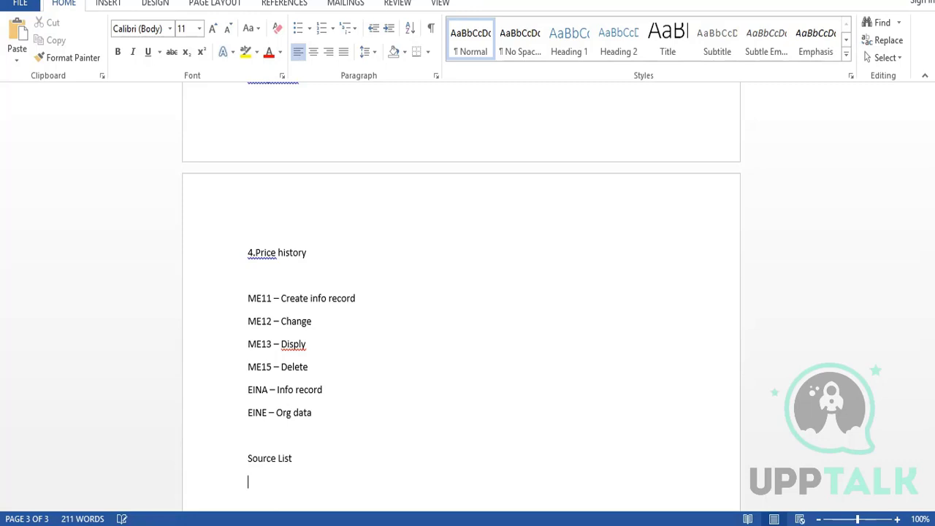
type(": I")
type("I")
key("BackSpace")
type("ist of materials for")
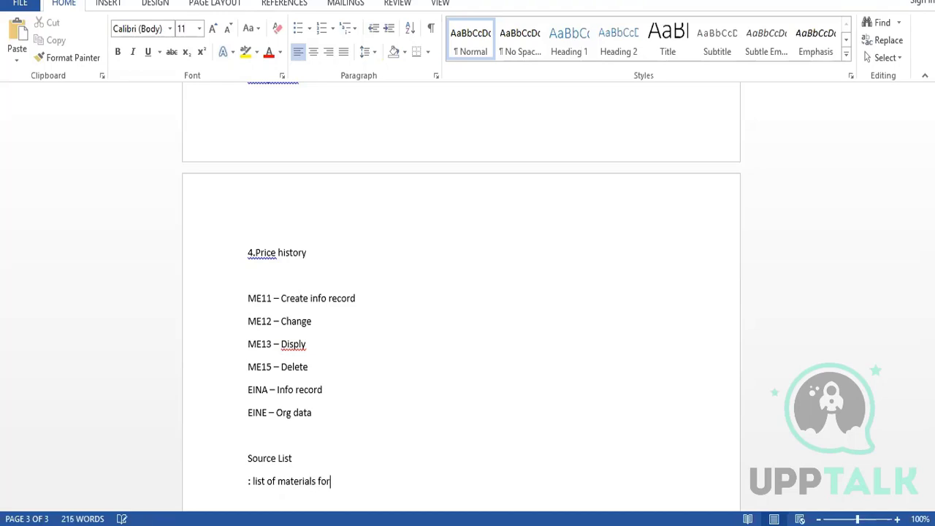
- Replace "materials for" in the Source List description with "vendor details we are maininting for particular material"
key("BackSpace")
key("BackSpace")
key("BackSpace")
key("BackSpace")
key("BackSpace")
key("BackSpace")
key("BackSpace")
key("BackSpace")
key("BackSpace")
key("BackSpace")
key("BackSpace")
key("BackSpace")
key("BackSpace")
type("vendor det")
key("BackSpace")
type("etails we are m")
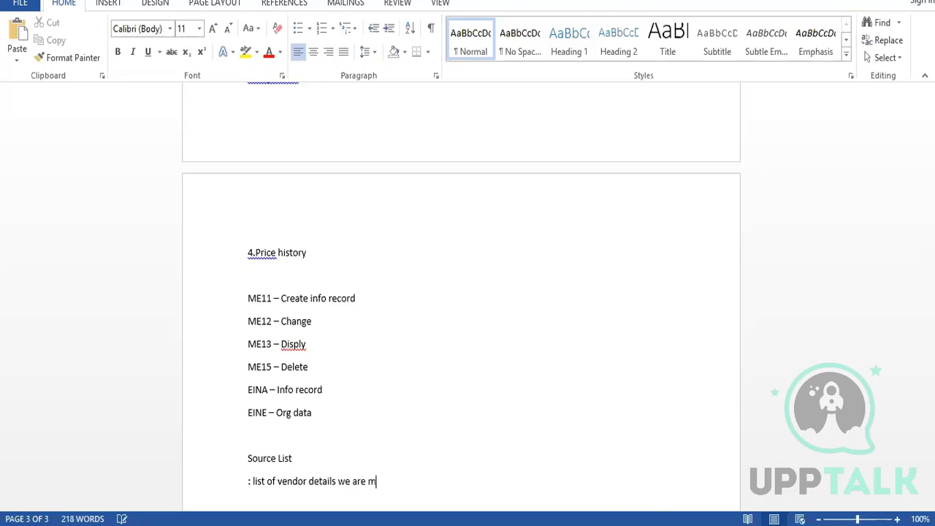
type("aininting for")
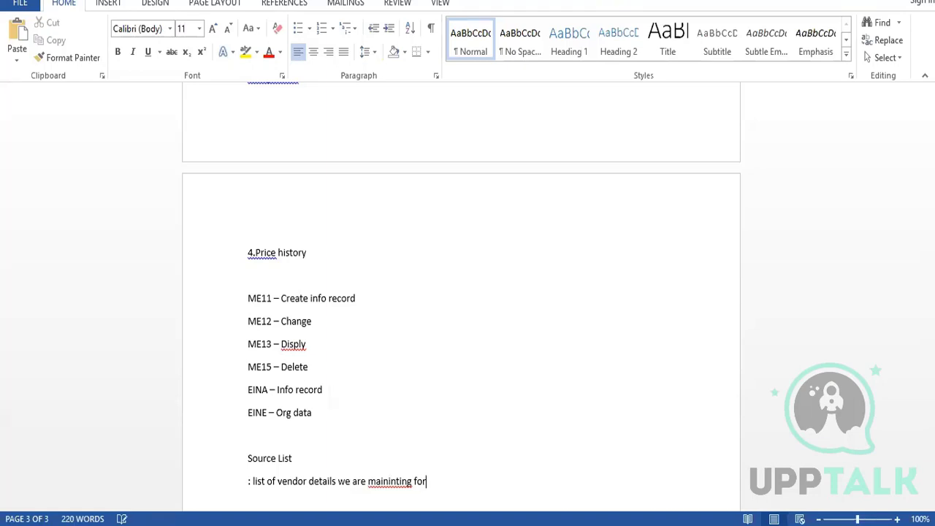
type(" particular material")
key("Return")
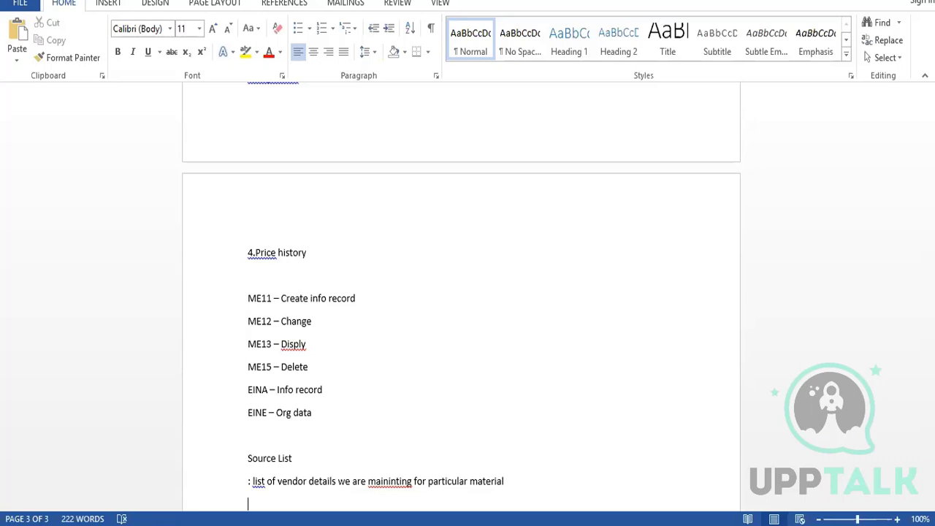
- Add the lines "Plant level" and "Material level" below the Source List description
key("Return")
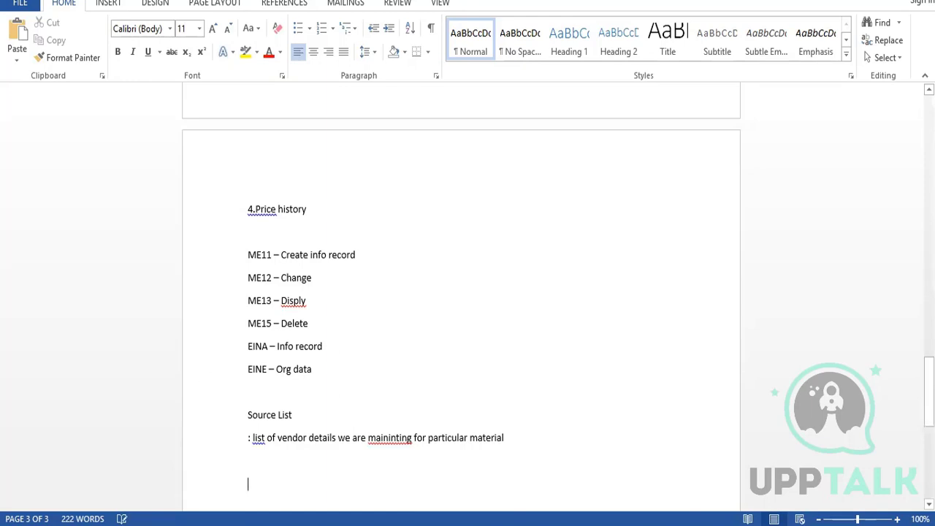
key("BackSpace")
type("Pl")
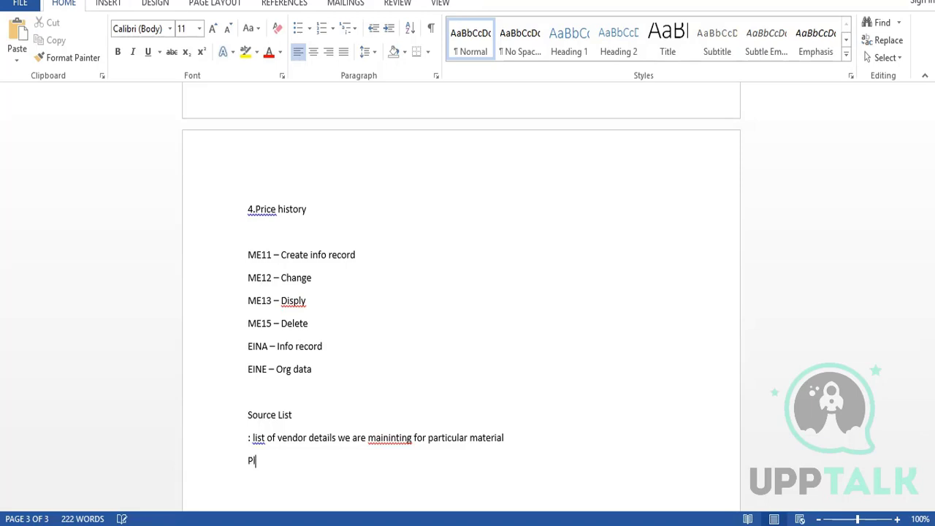
type("ant level")
key("Return")
type("Ma")
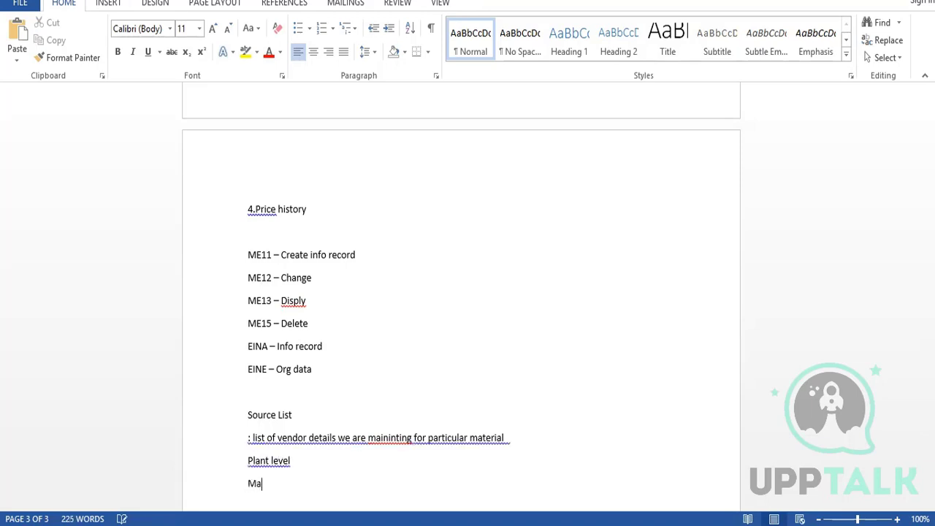
type("terial level")
key("Return")
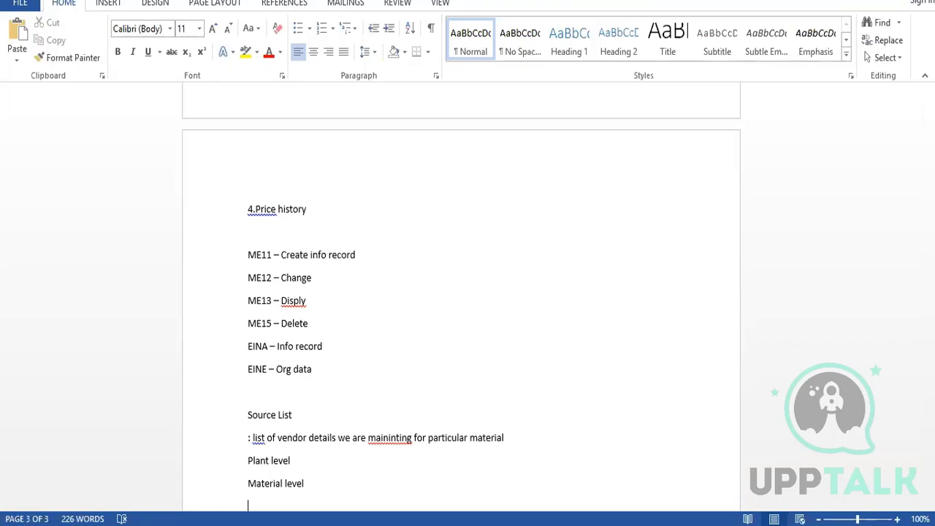
- Switch back to SAP, leave the table display and open the SAP Reference IMG with transaction SPRO
left_click(271, 465)
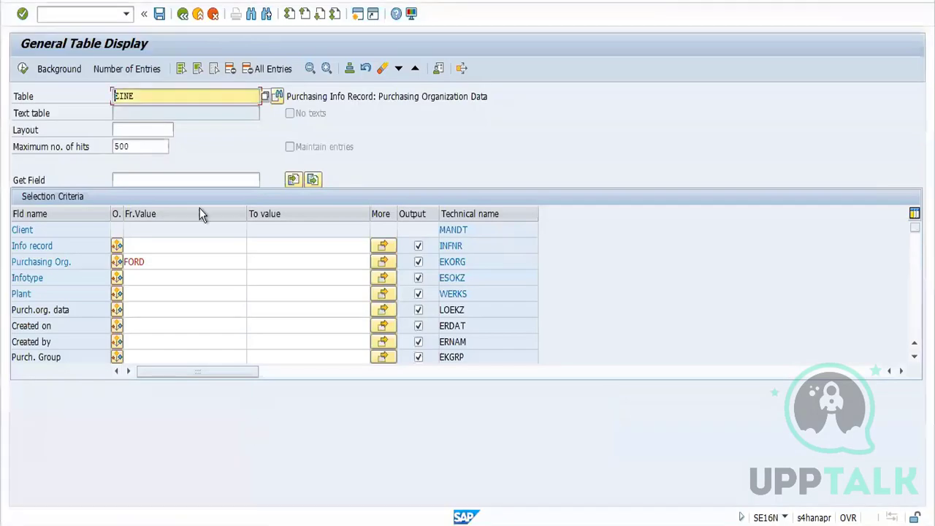
left_click(183, 14)
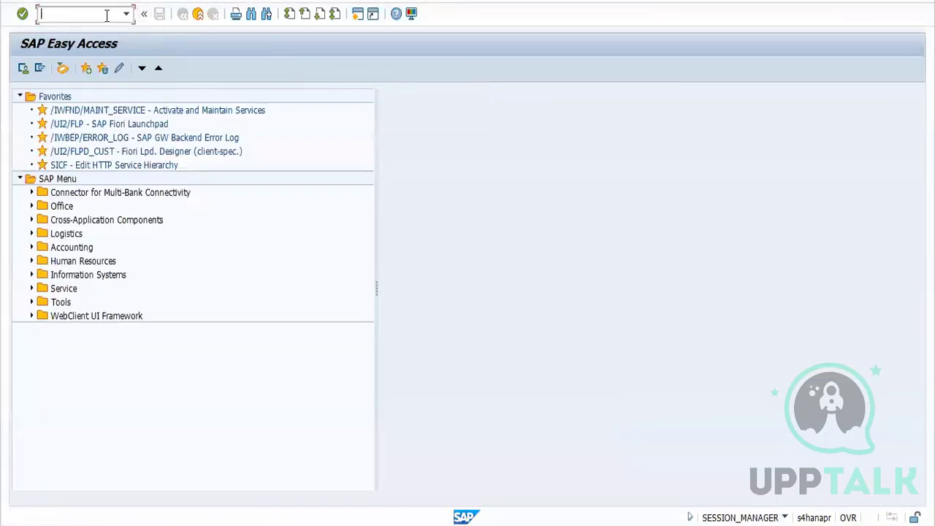
type("spro")
key("Return")
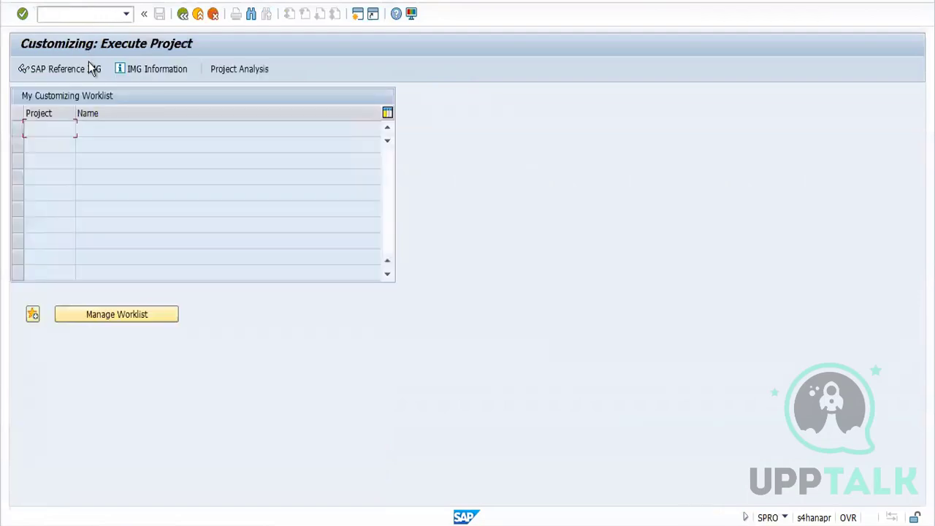
left_click(89, 63)
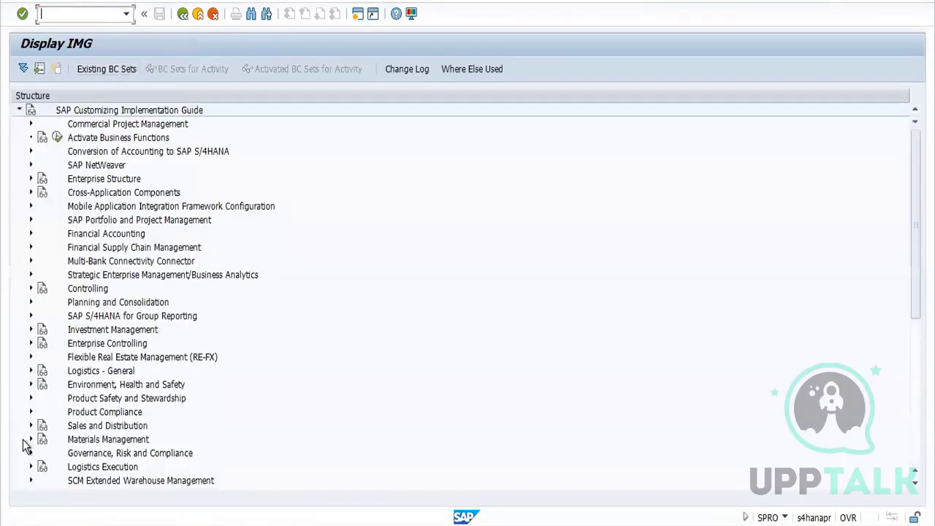
- Expand Materials Management, Purchasing and Source List in the IMG structure
left_click(31, 440)
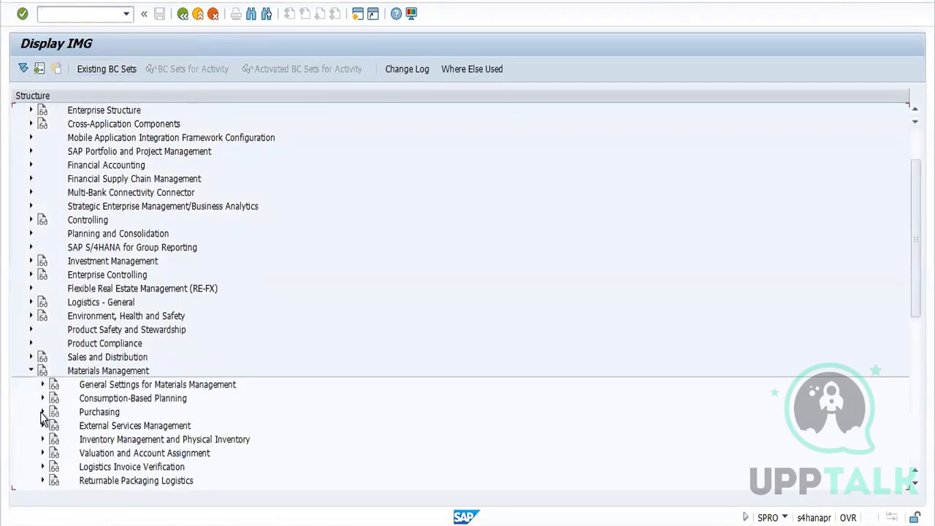
left_click(43, 412)
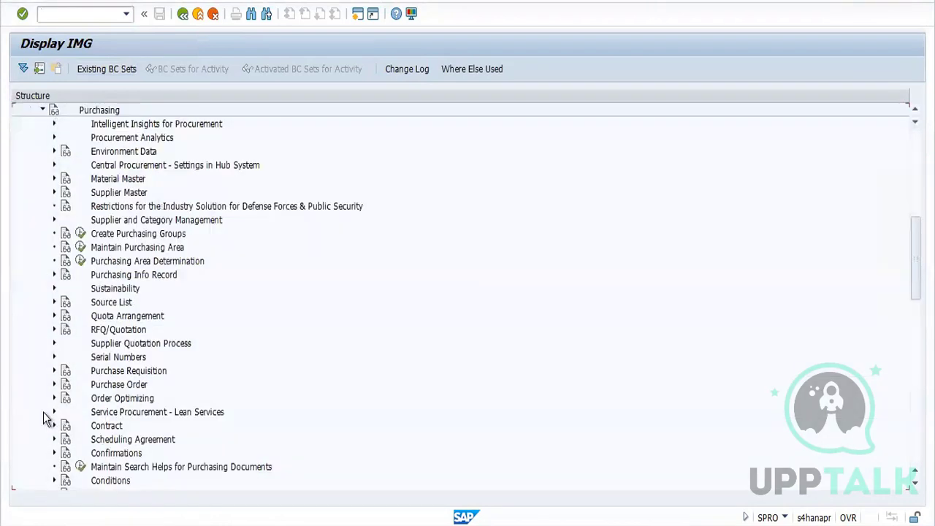
left_click(54, 302)
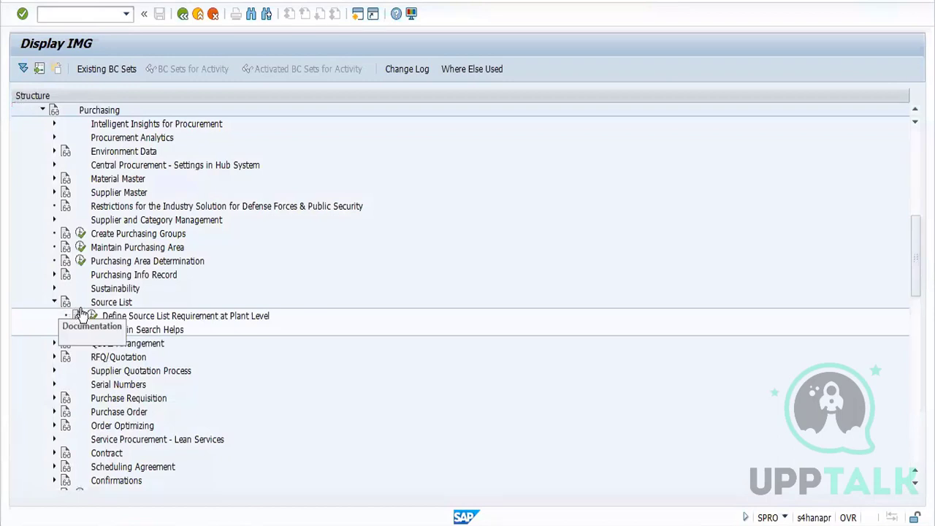
- View Define Source List Requirement at Plant Level in display mode, then return to the SAP Easy Access screen
left_click(92, 315)
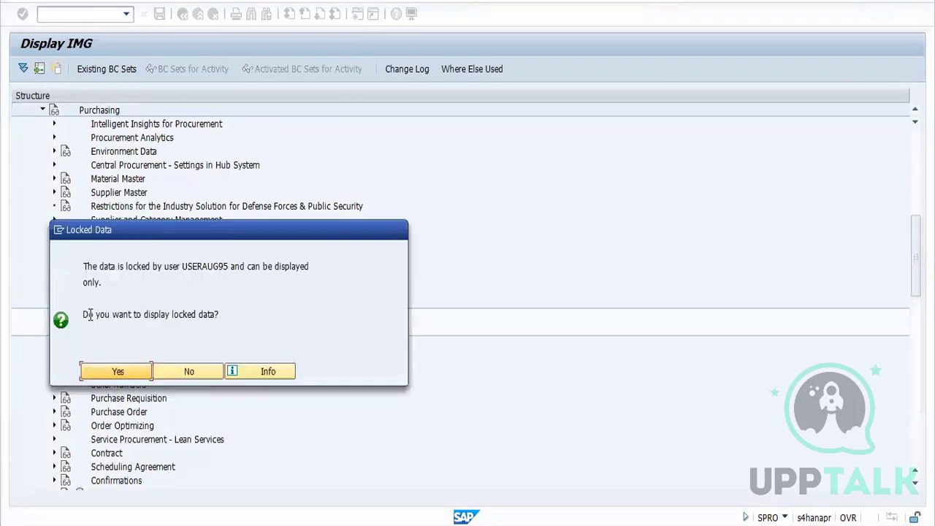
left_click(127, 368)
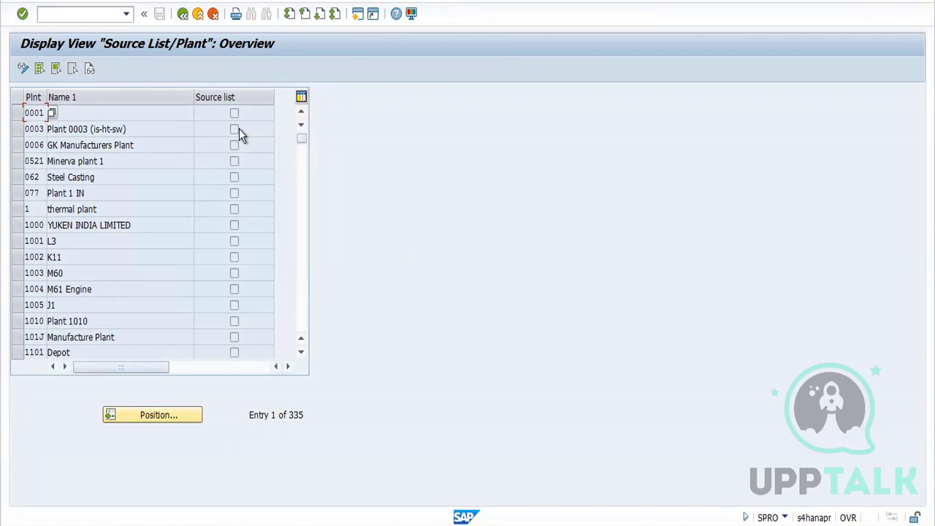
left_click(182, 16)
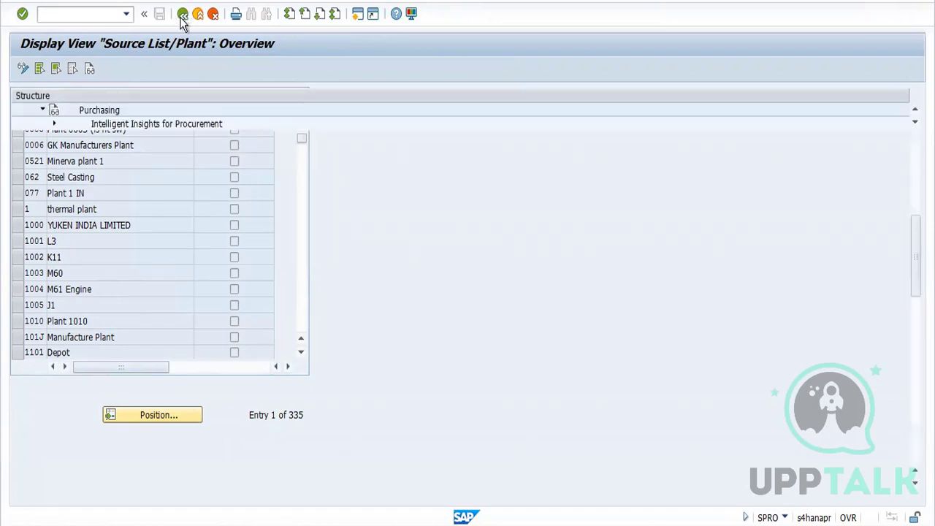
left_click(182, 16)
left_click(182, 16)
left_click(182, 17)
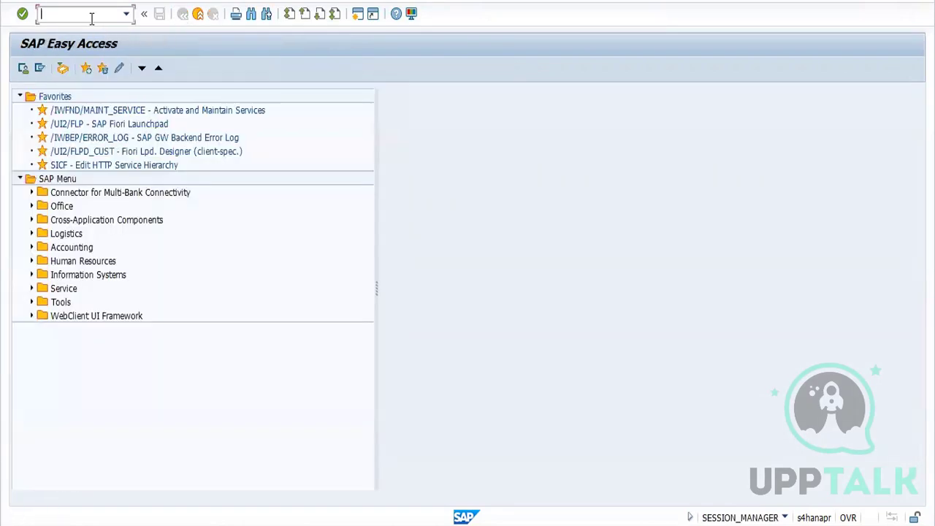
type("mm02")
key("Return")
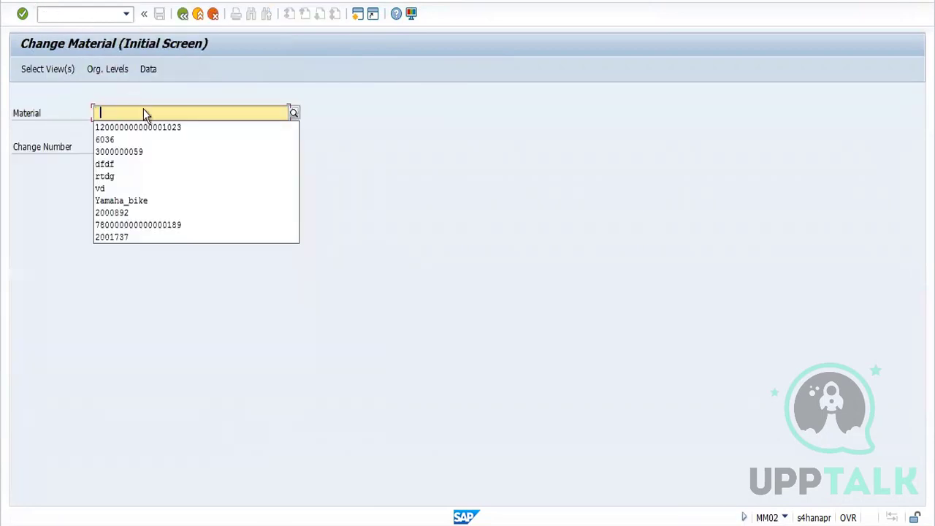
left_click(151, 127)
key("Return")
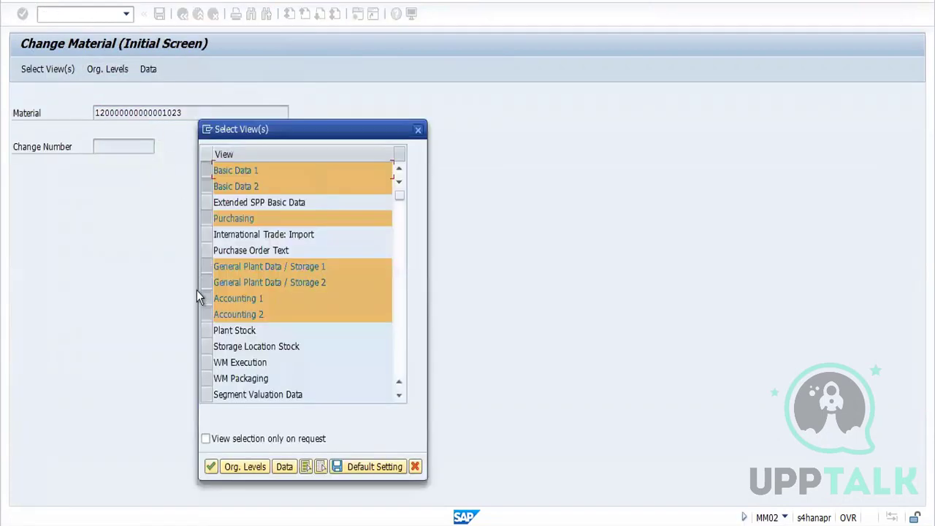
left_click(211, 467)
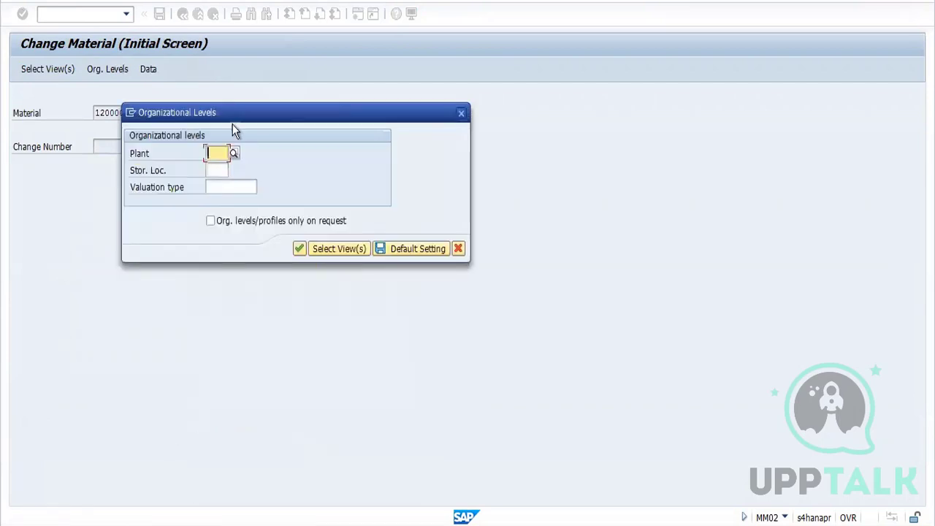
left_click(227, 154)
left_click(226, 169)
key("Return")
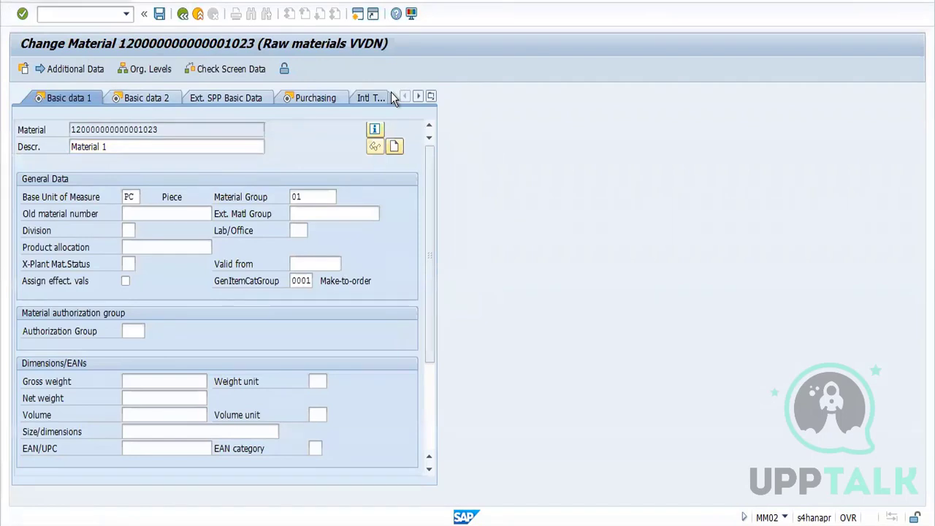
key("Return")
- Check the Source list indicator in the material's Purchasing view, save the material and return to SAP Easy Access
left_click(311, 98)
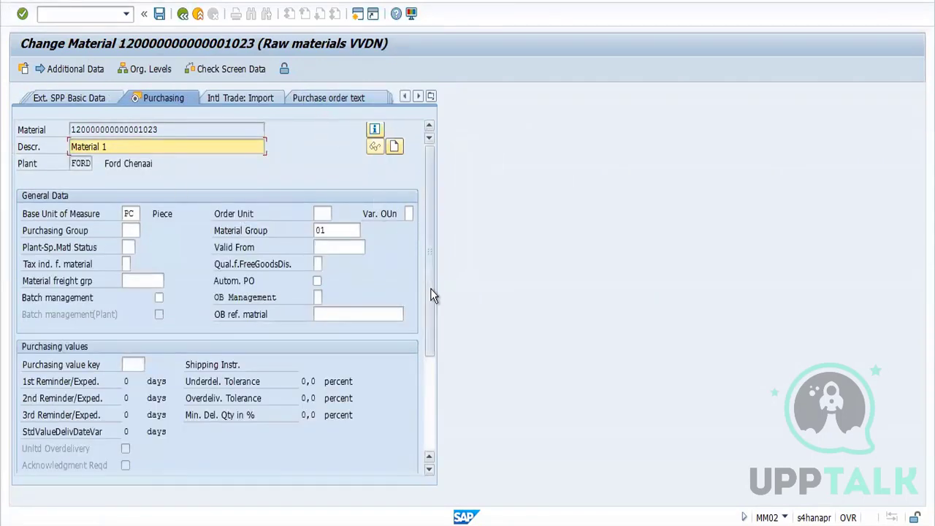
left_click_drag(431, 289, 428, 438)
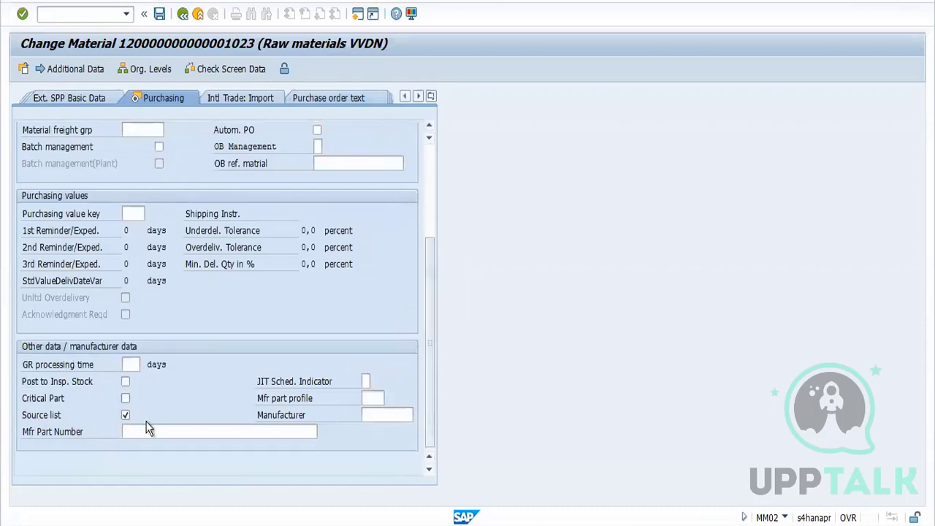
left_click(126, 415)
left_click(161, 15)
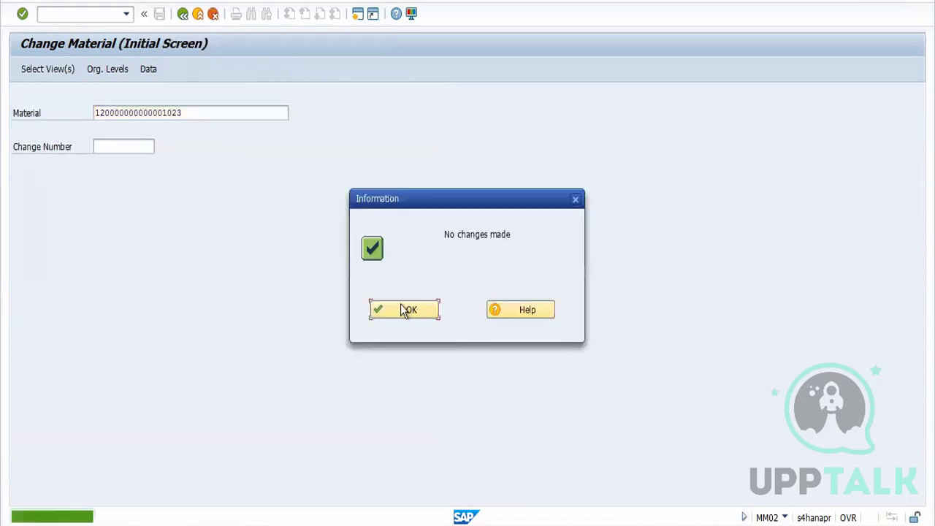
left_click(406, 310)
left_click(182, 13)
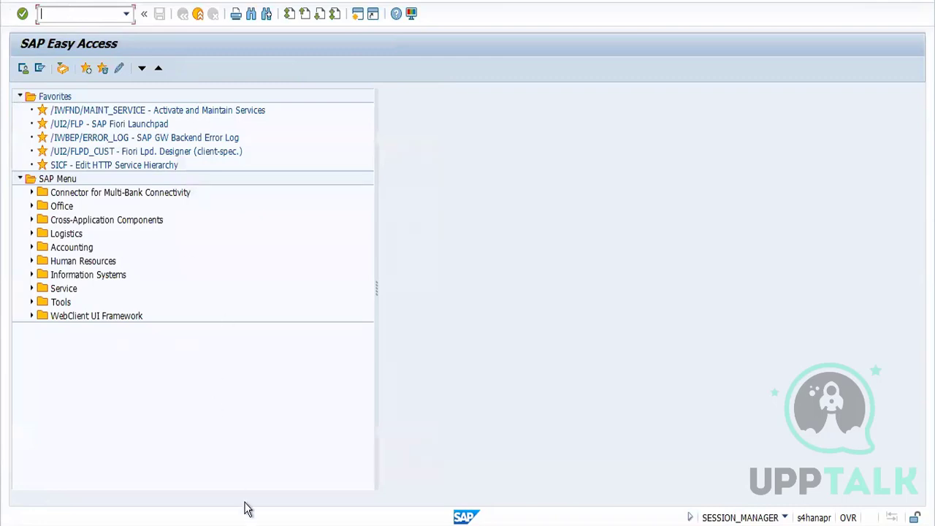
- Switch to the Master data 1 document in Word, append "---Inforecord ,Contract" to the Source List heading and save it
mouse_move(244, 512)
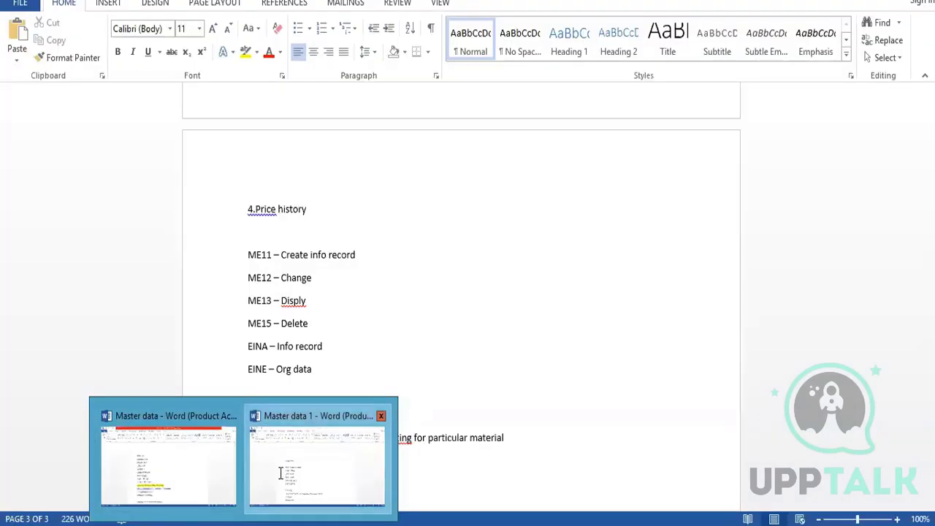
left_click(281, 474)
left_click(312, 417)
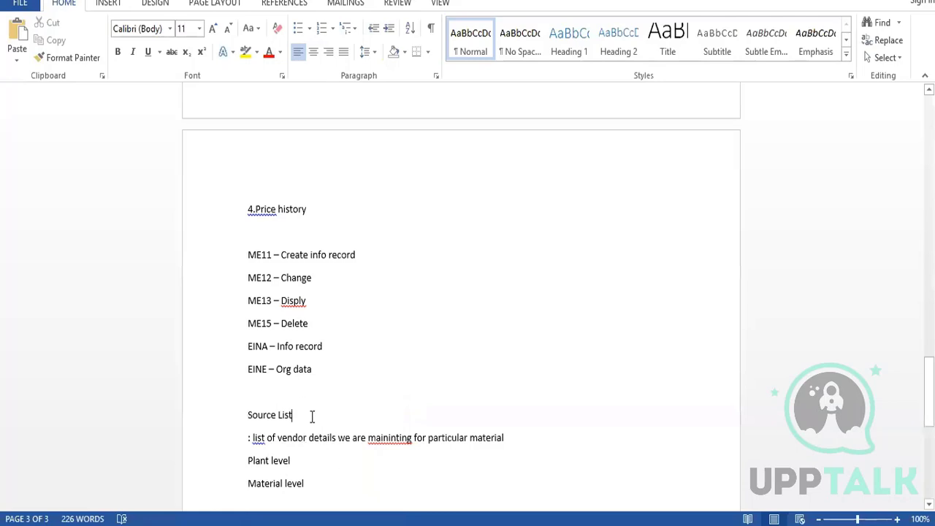
type("---")
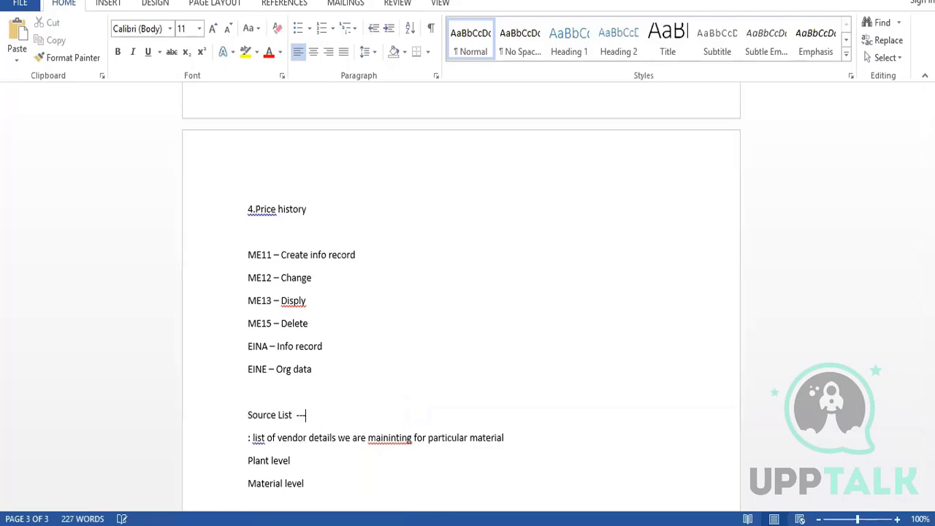
type("Inforecord ")
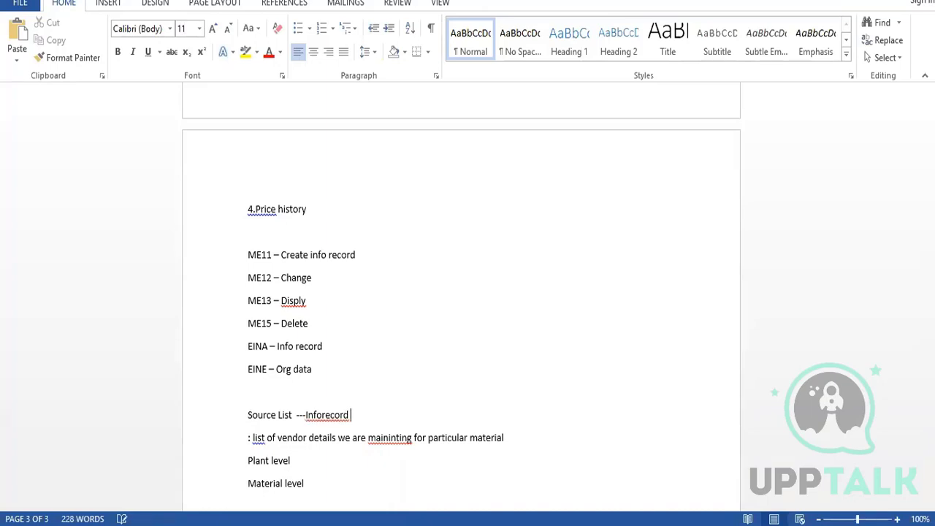
type(",")
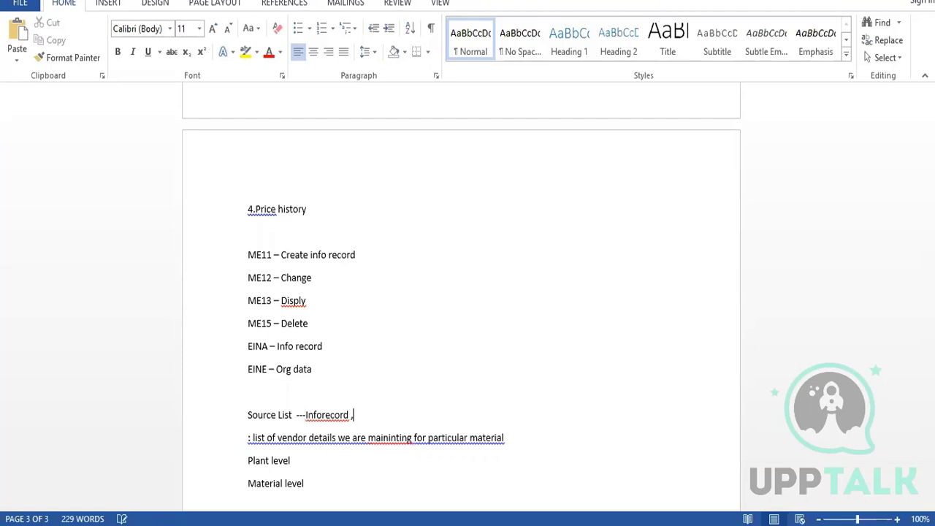
type("Contract")
key("ctrl+s")
key("alt+Tab")
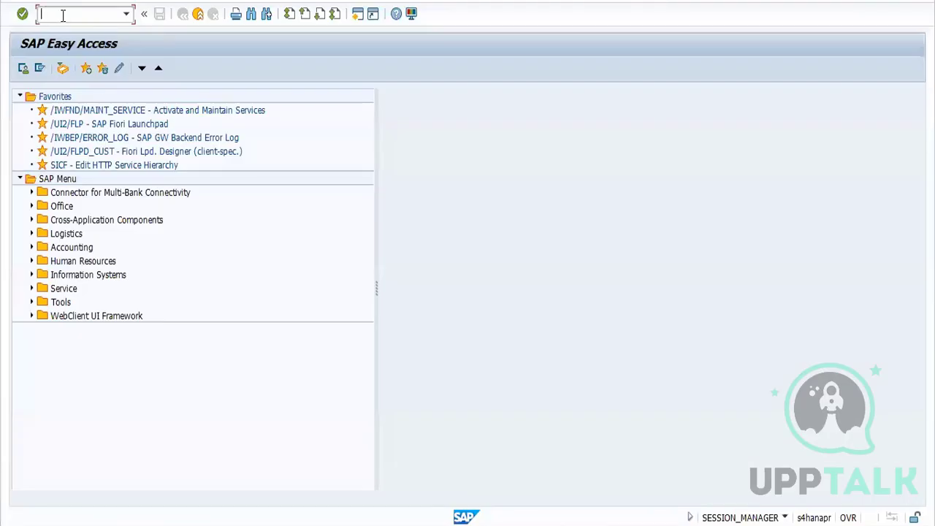
key("alt+Tab")
key("alt+Tab")
type("me01")
key("Return")
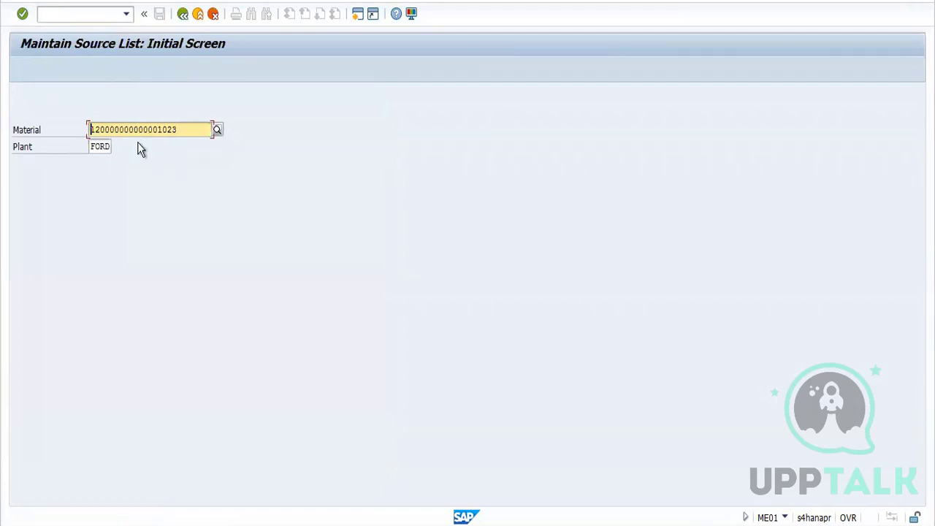
key("Return")
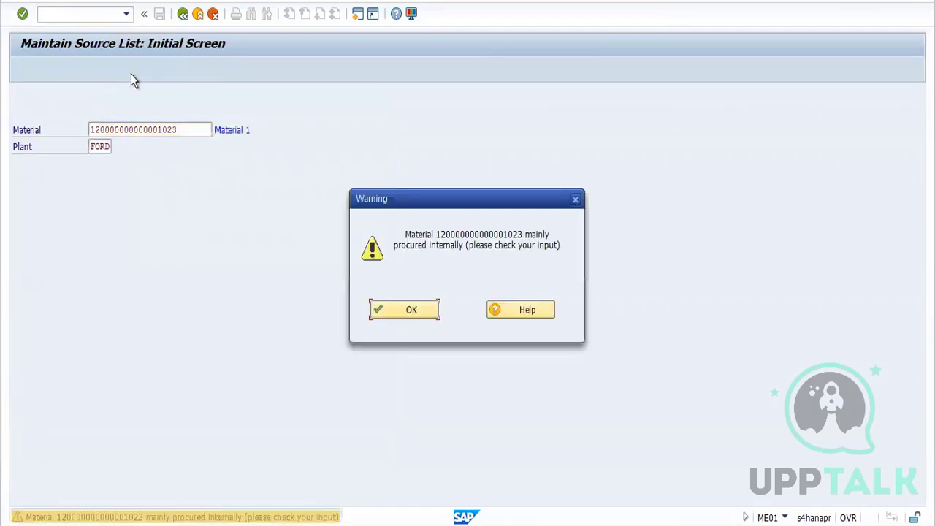
left_click(410, 311)
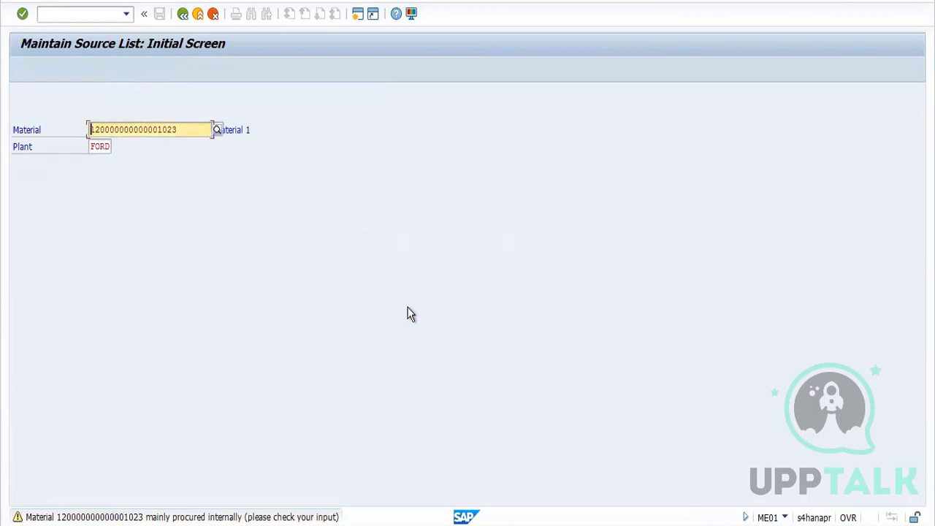
key("Return")
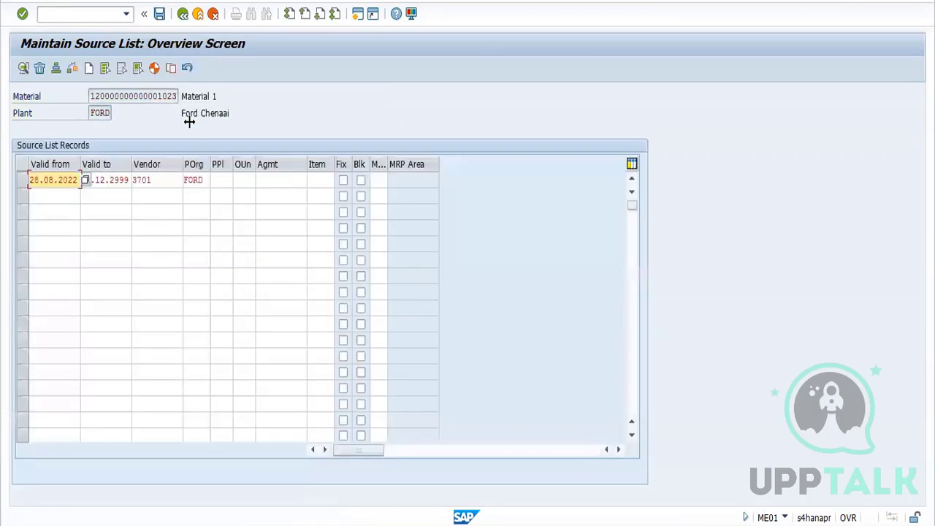
- Generate source list records valid from 29.08.2022 to 31.12.2999, with the generation type leaving existing records not changed
left_click(152, 71)
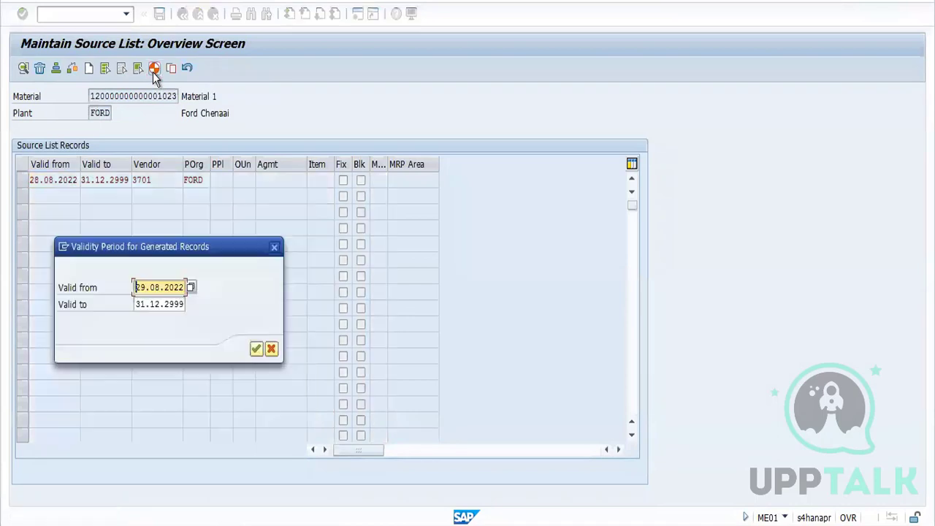
left_click(256, 349)
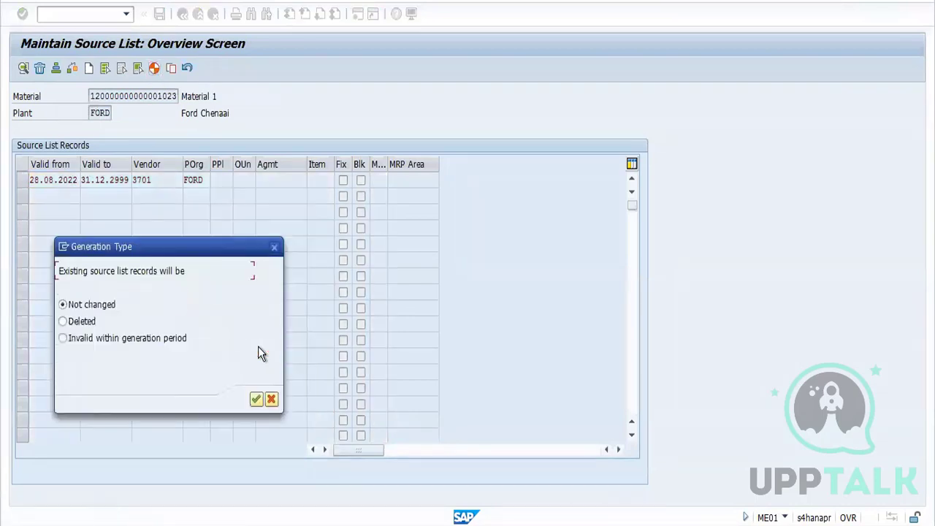
left_click(256, 399)
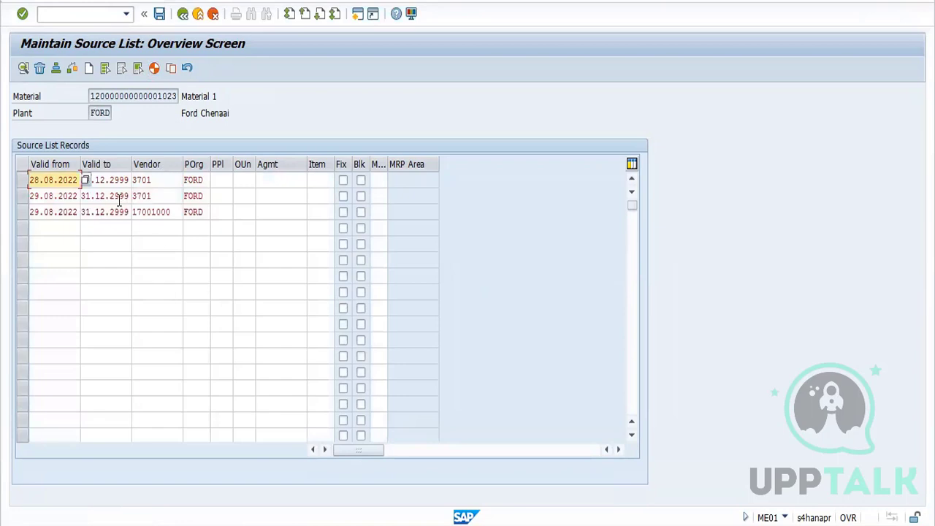
left_click(169, 192)
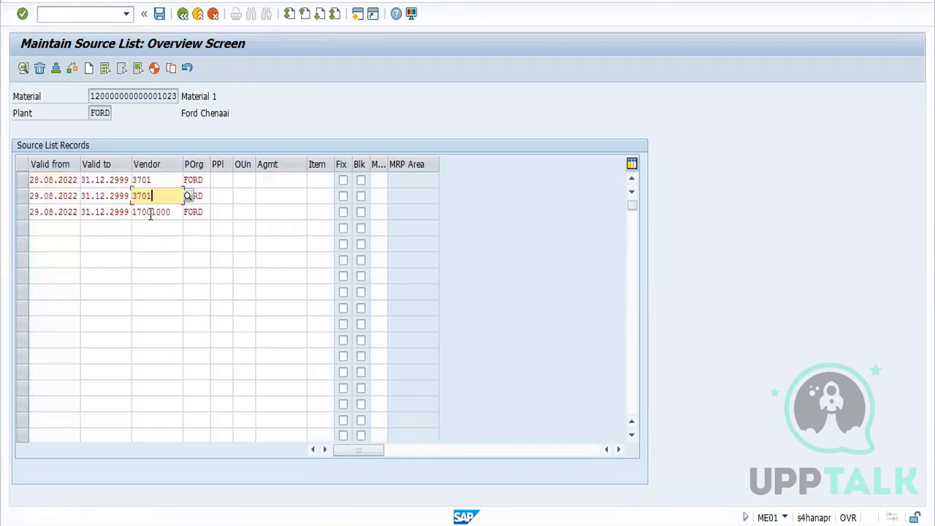
left_click(151, 212)
left_click(147, 196)
- Try to save the generated source list records, and exit the source list without saving
left_click(159, 14)
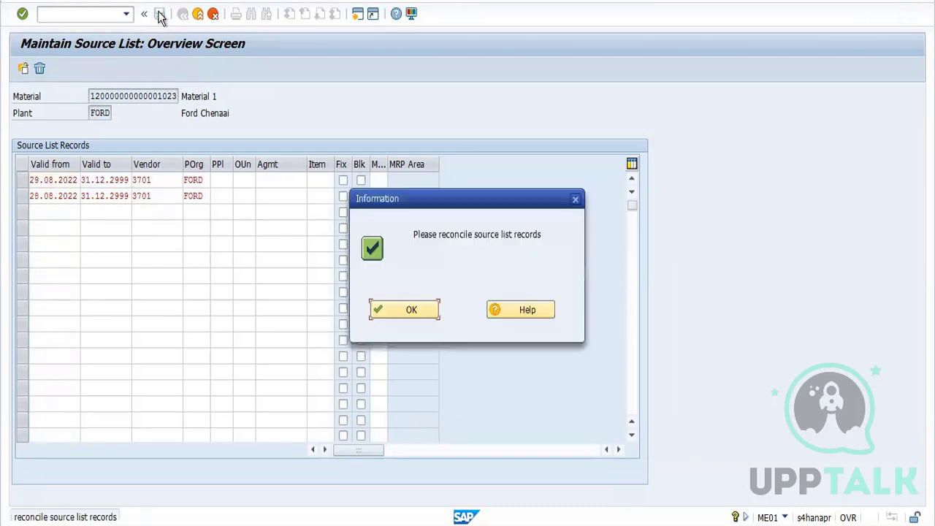
left_click(409, 313)
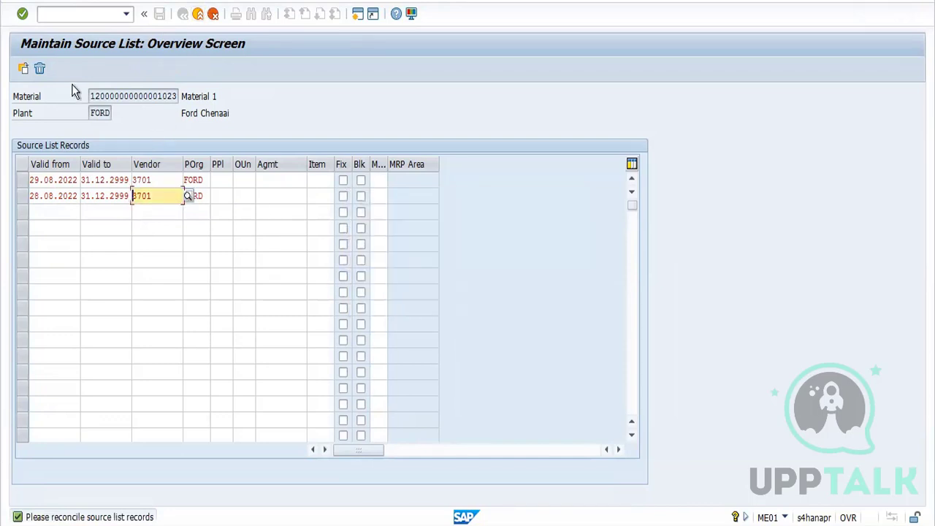
key("Return")
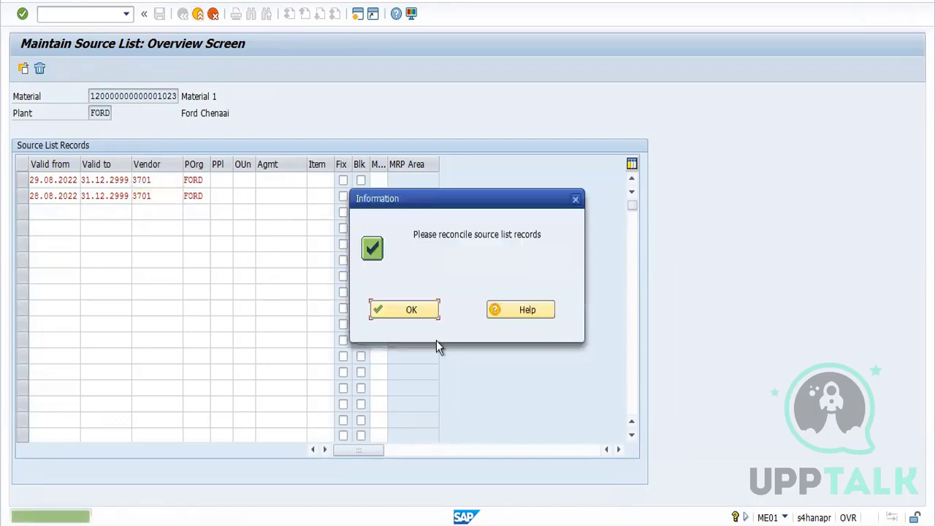
left_click(409, 311)
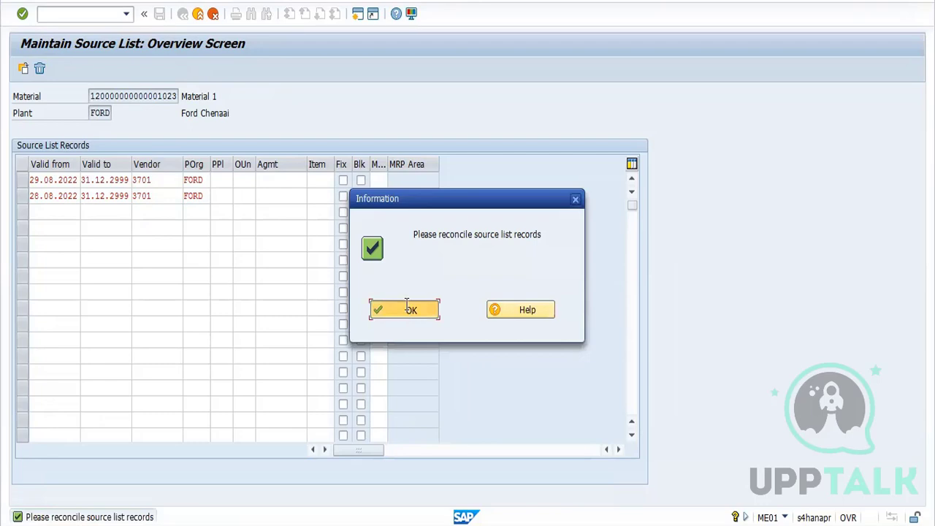
left_click(196, 17)
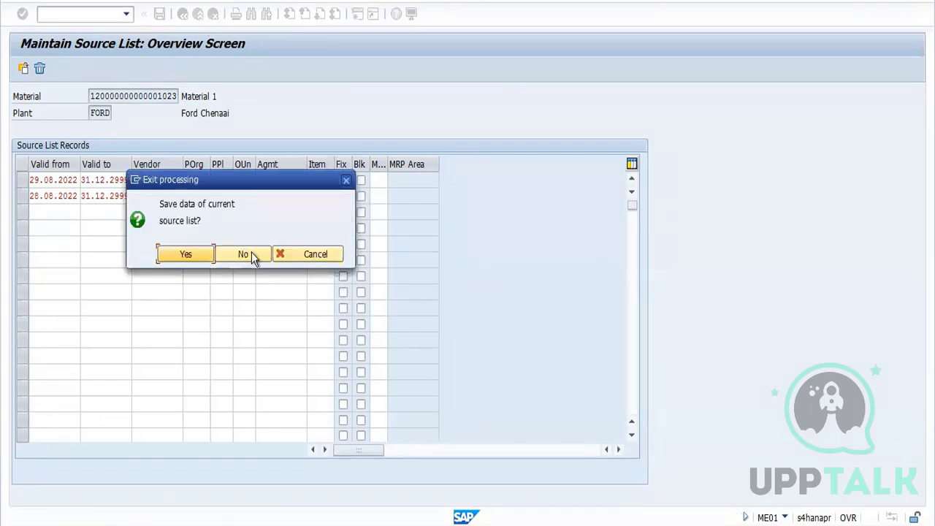
left_click(252, 254)
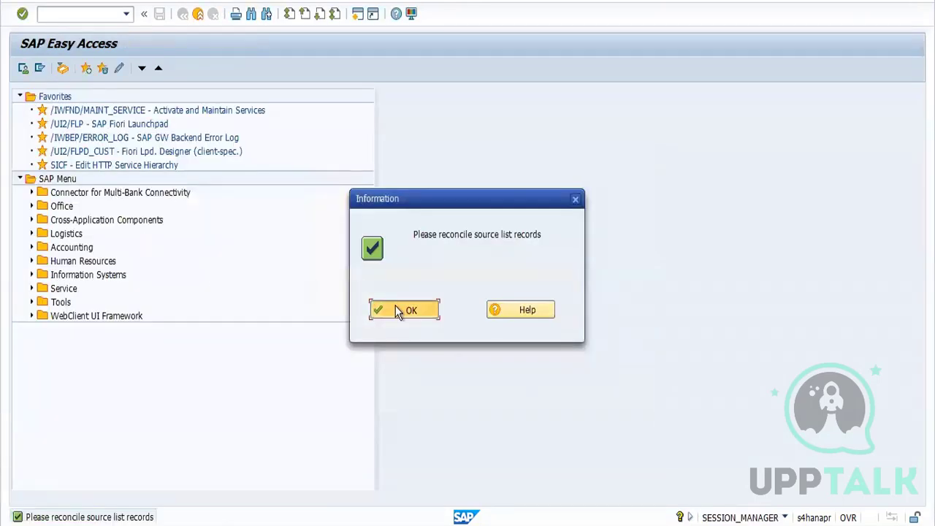
left_click(395, 307)
type("me01")
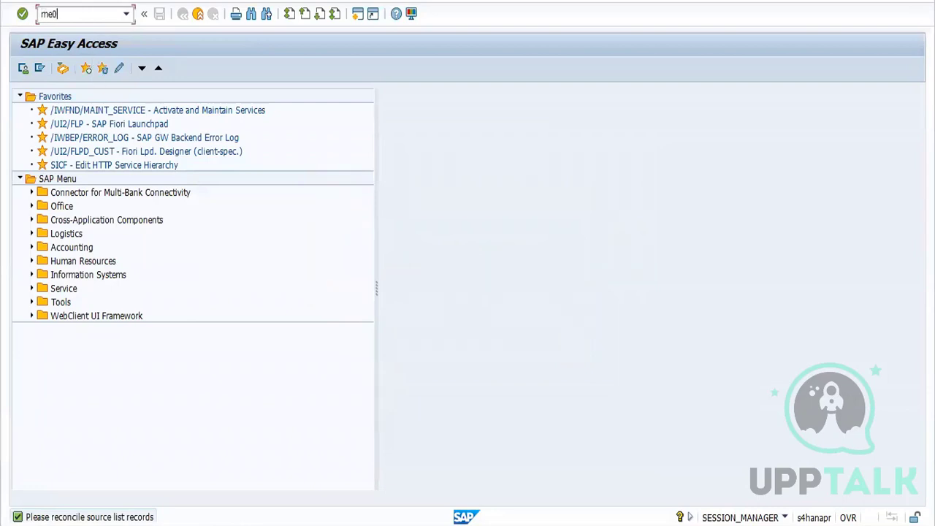
key("Return")
key("Return")
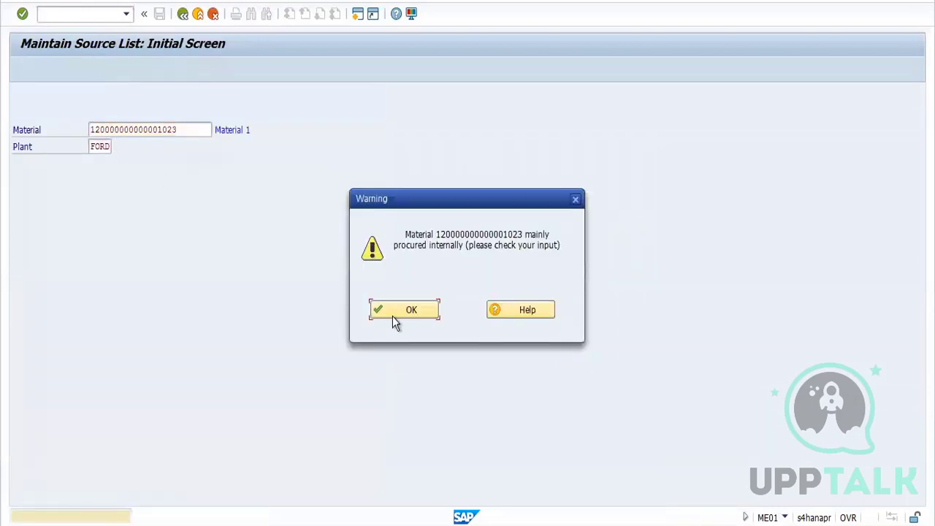
left_click(408, 314)
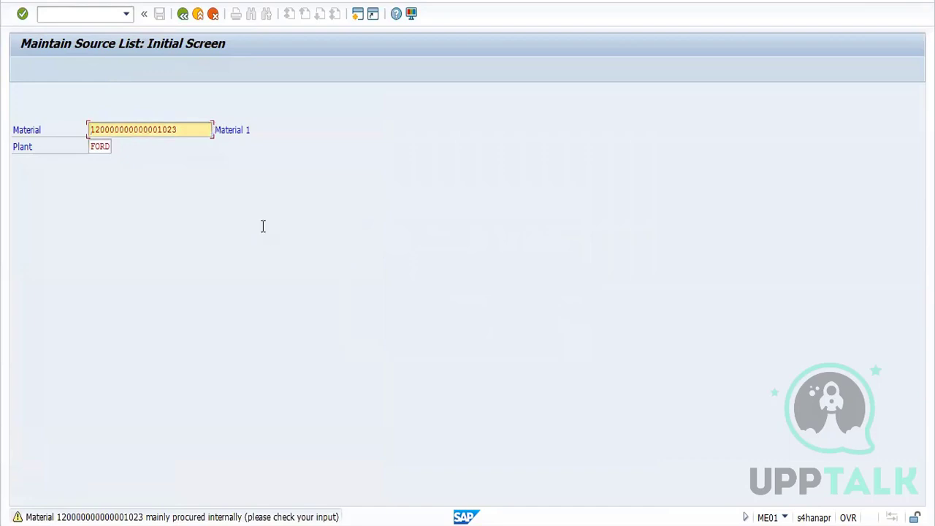
key("Return")
- Generate source list records with existing records made invalid within the generation period, and save the source list
left_click(154, 71)
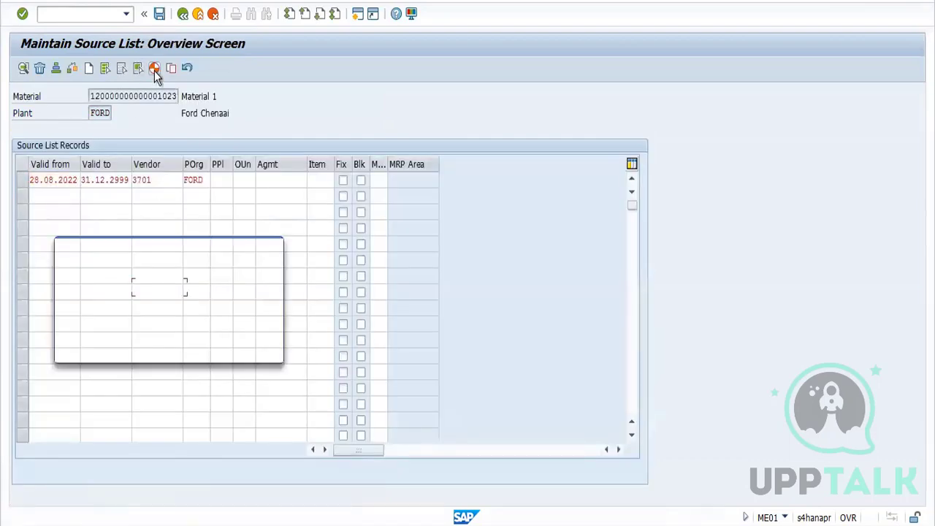
left_click(256, 350)
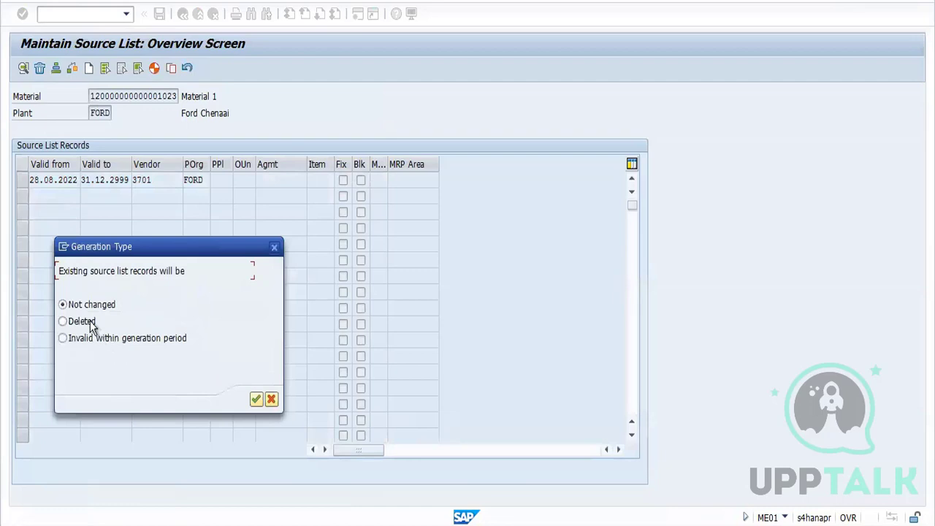
left_click(107, 339)
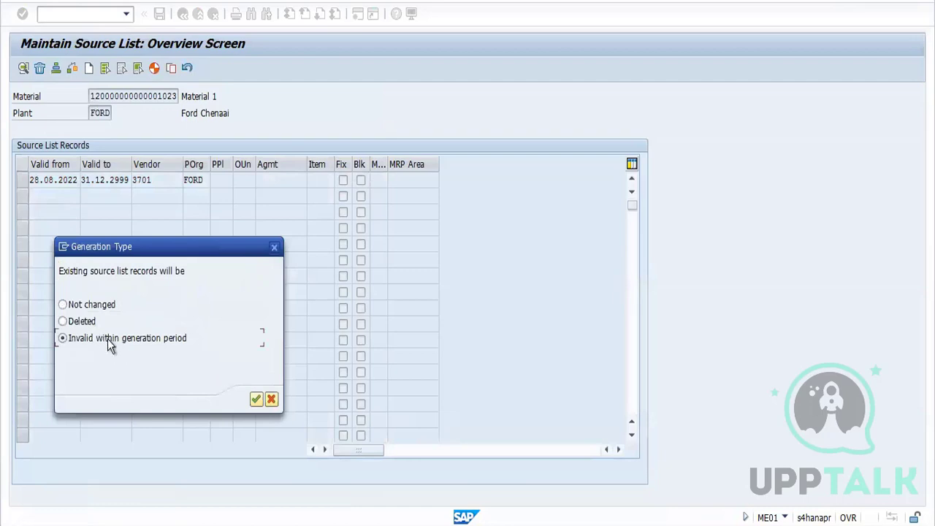
left_click(256, 400)
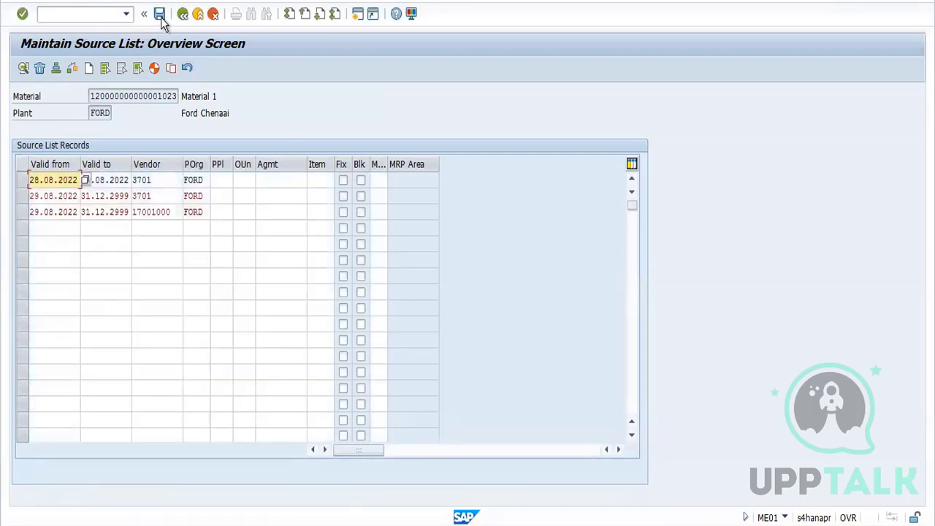
left_click(159, 15)
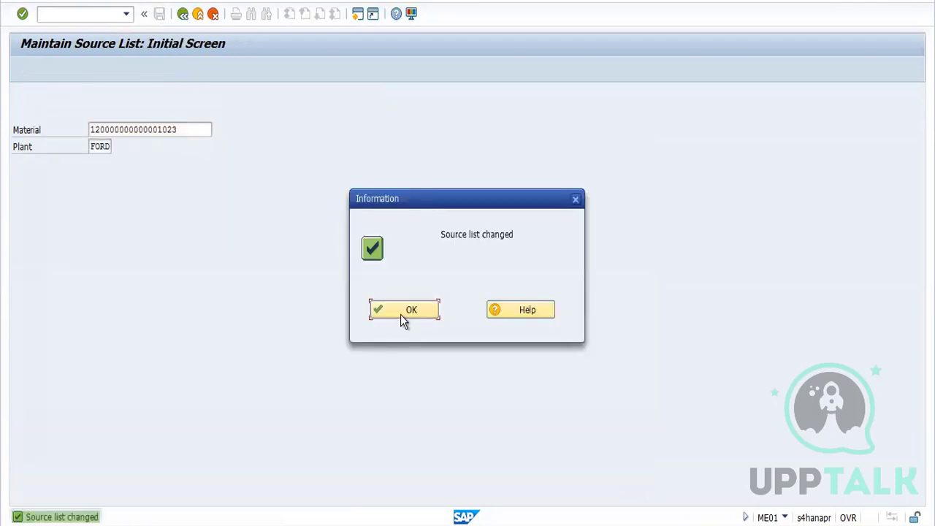
- Reopen the saved source list, check the record of vendor 17001000, and return to the initial screen
left_click(401, 317)
left_click(401, 317)
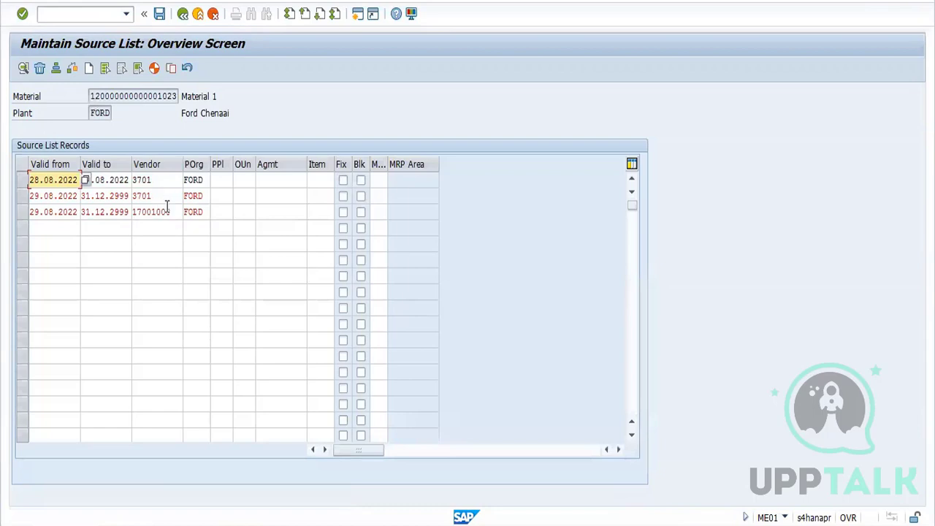
left_click_drag(178, 212, 116, 214)
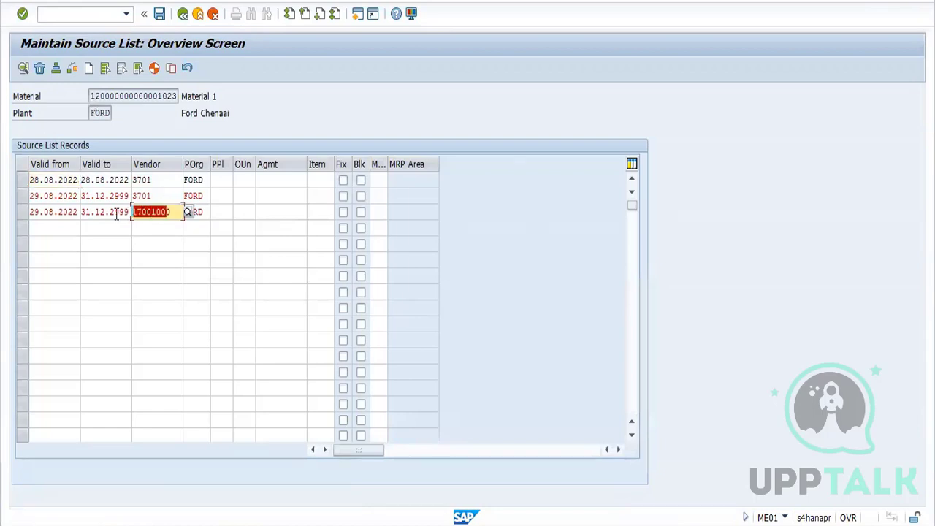
left_click(183, 15)
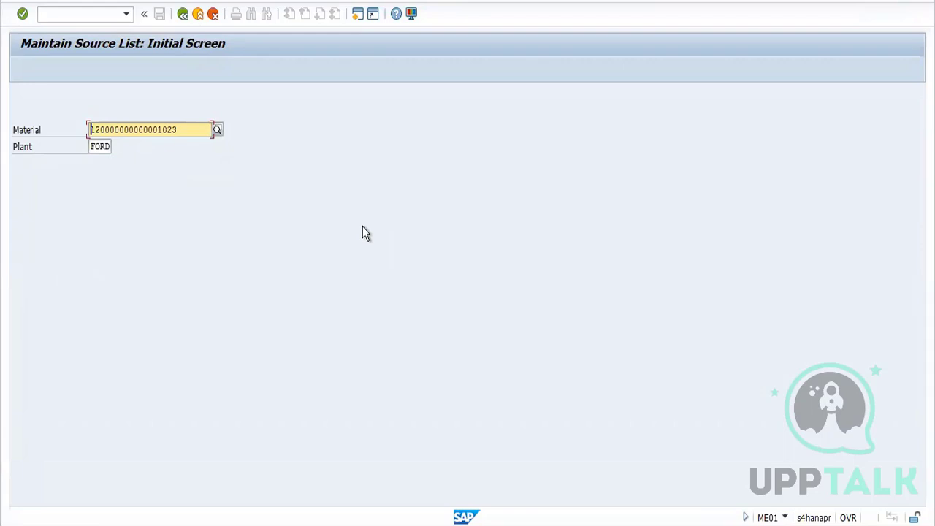
- Start transaction SE16N and load table EORD for the purchasing source list
left_click(75, 13)
type("/ns")
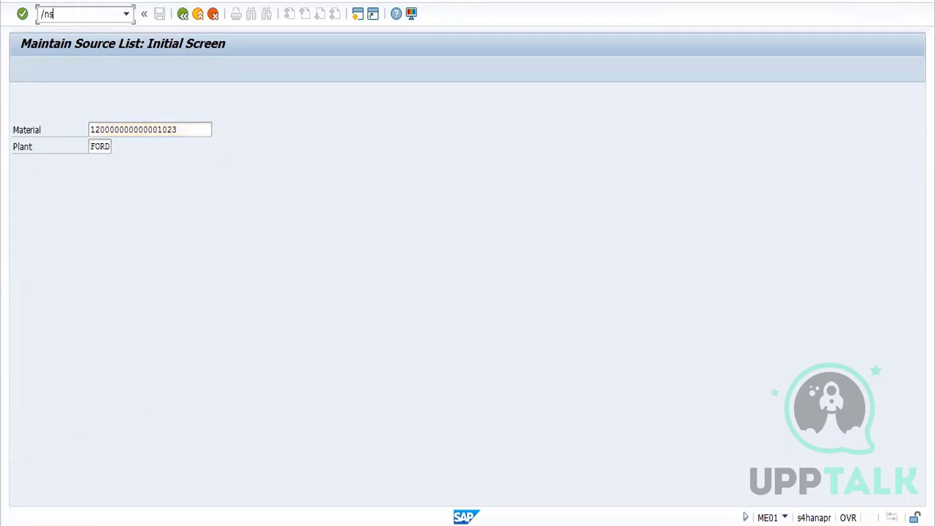
type("e")
type("16")
type("n")
key("Return")
left_click_drag(137, 99, 119, 101)
type("E")
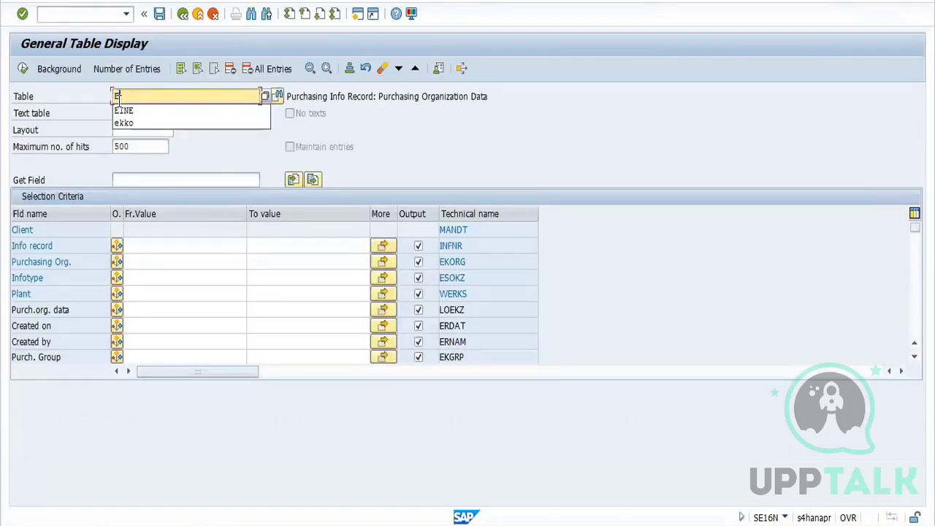
type("ORD")
key("Return")
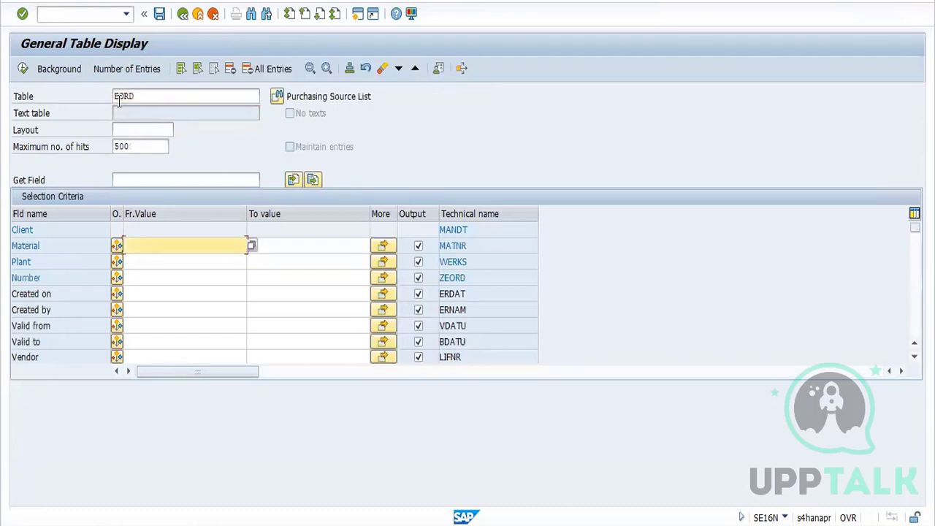
- Display the EORD entries for plant FORD and examine the material and vendor of the listed records
left_click(146, 265)
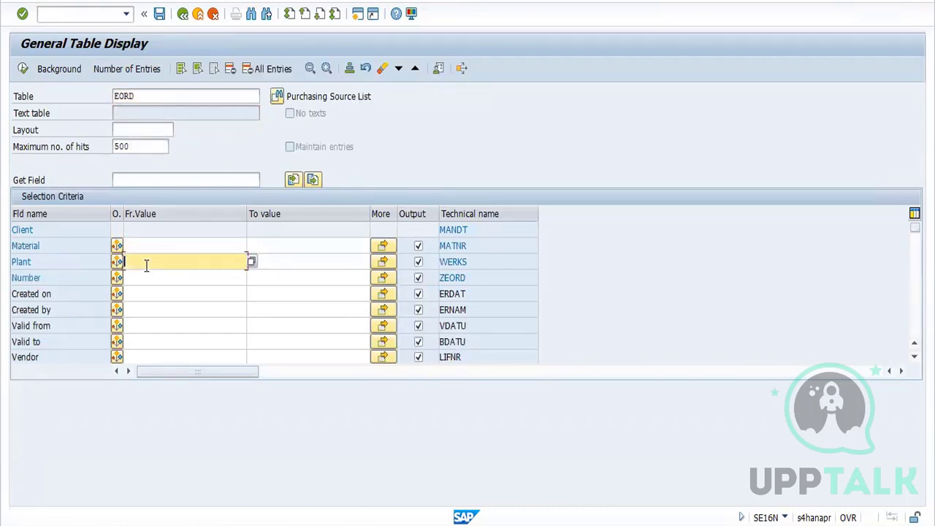
type("FORD")
left_click(23, 69)
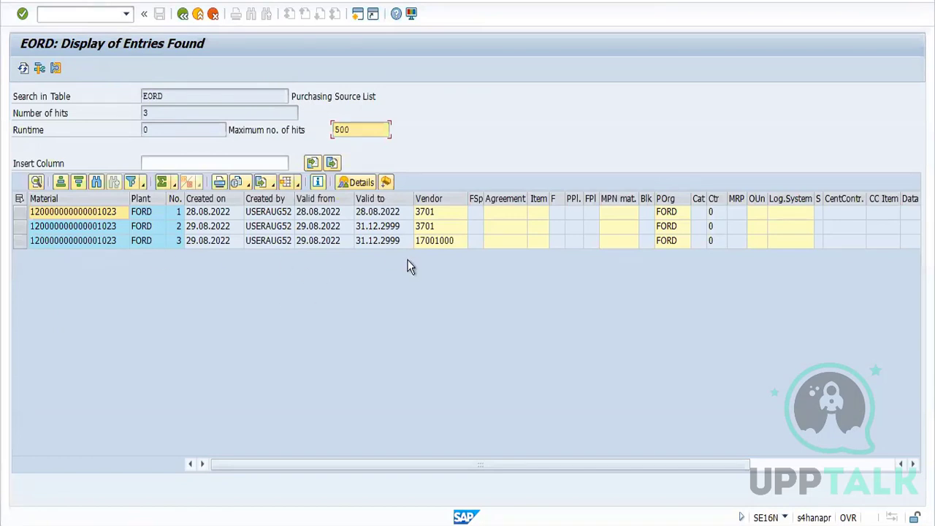
left_click(103, 244)
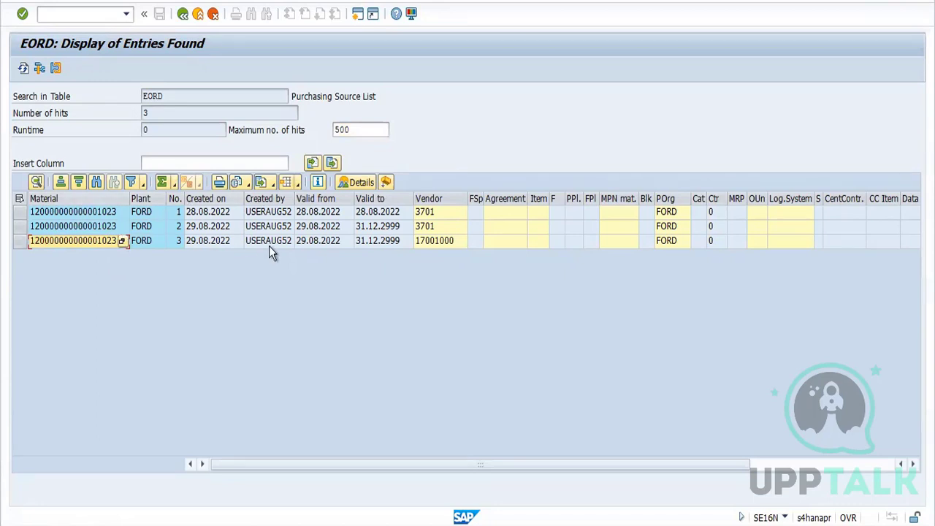
left_click(446, 217)
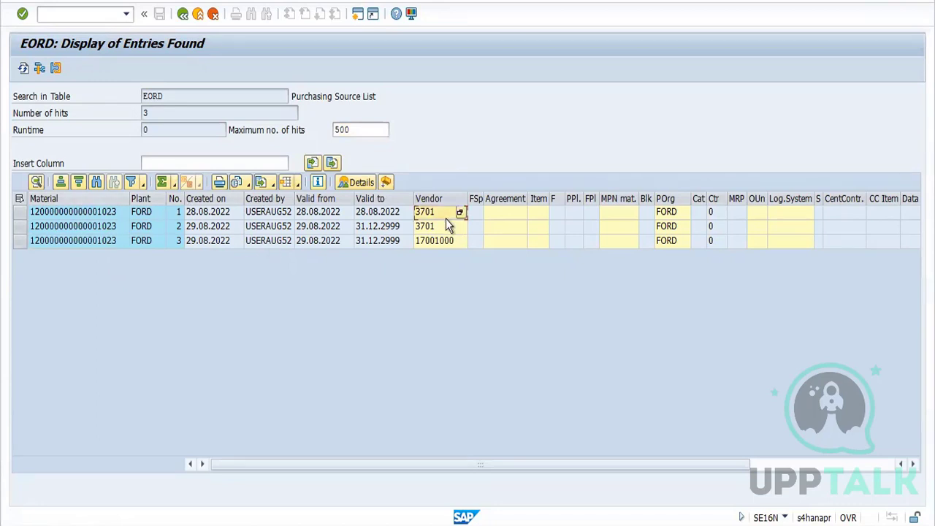
- Switch to the Master data 1 document in Word and add the line "EORD" below the Source List heading
left_click(244, 525)
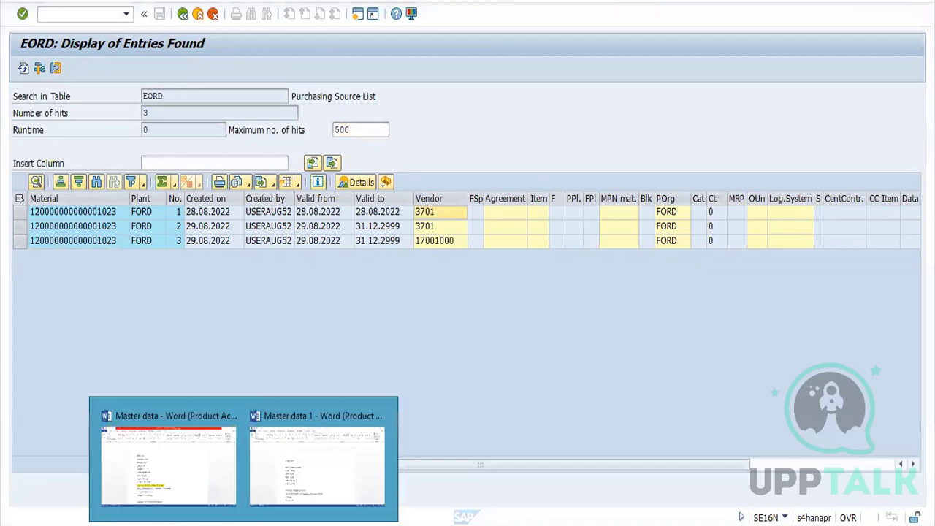
left_click(304, 468)
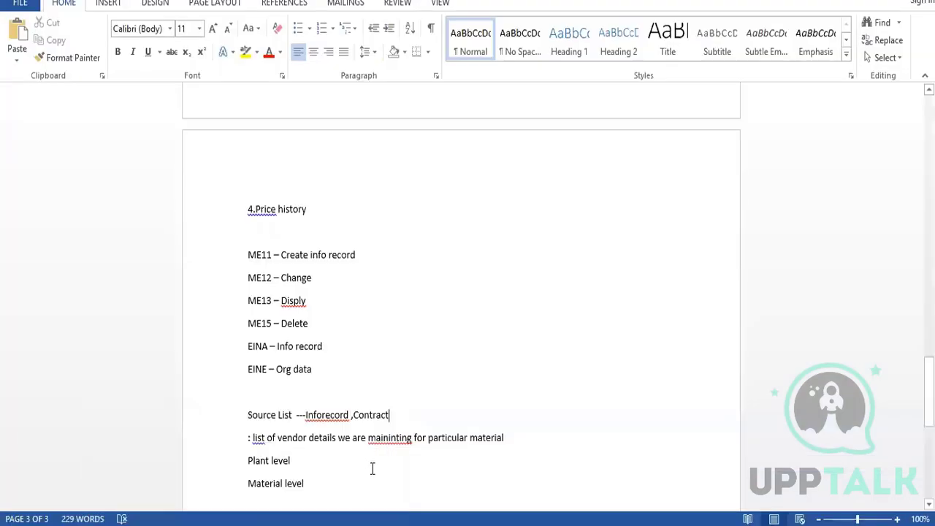
key("Return")
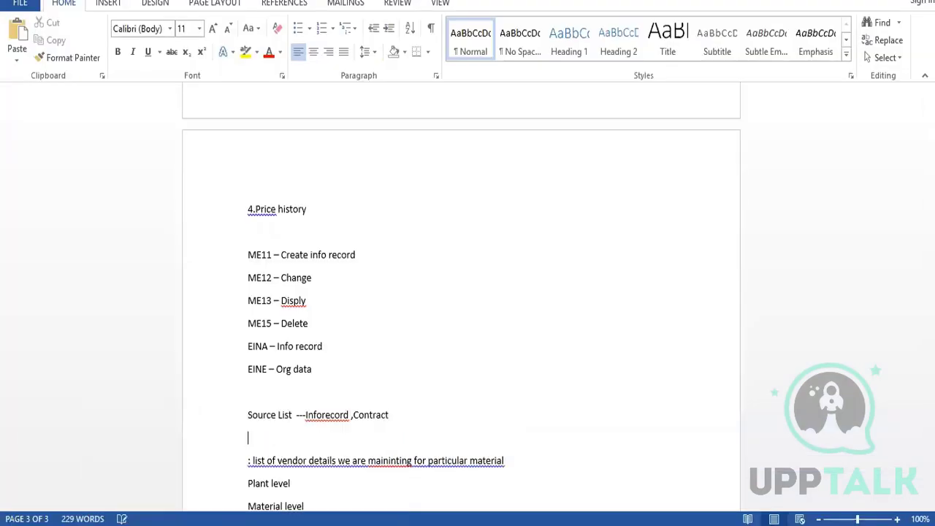
type("EORD")
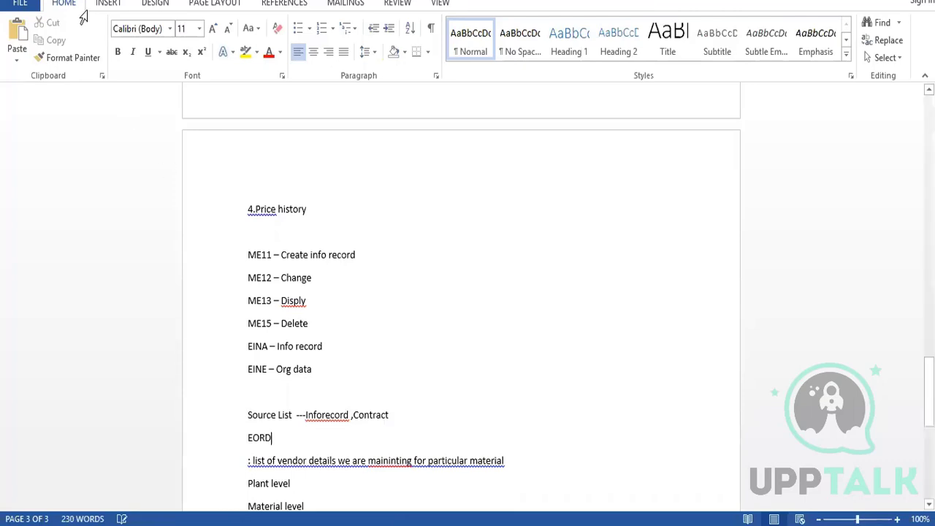
left_click(383, 298)
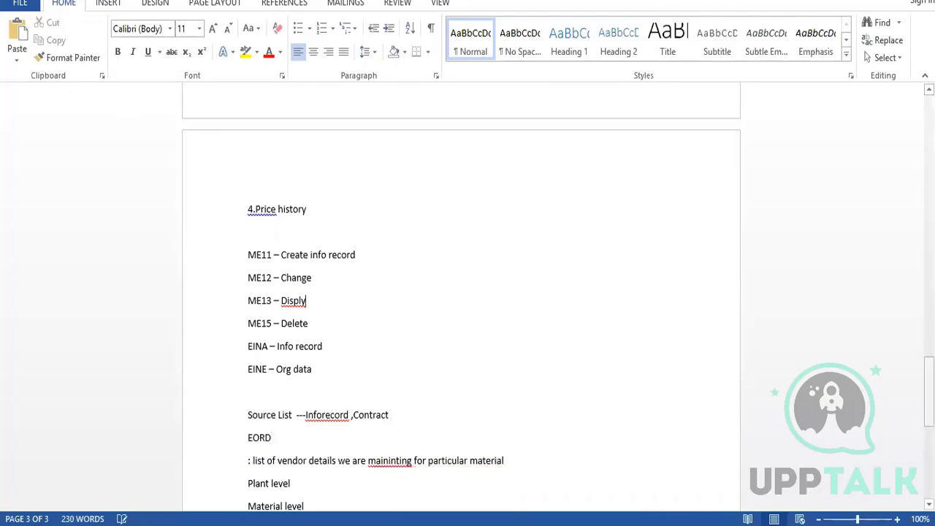
- Add the heading "Purchase Request" below the Material level line, separated by a blank line
scroll(446, 232, "down", 4)
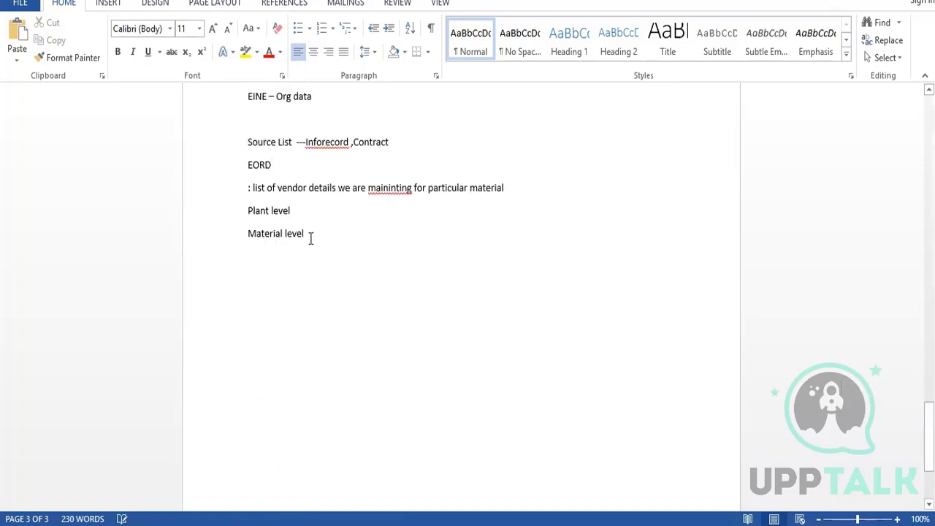
key("Return")
key("Return")
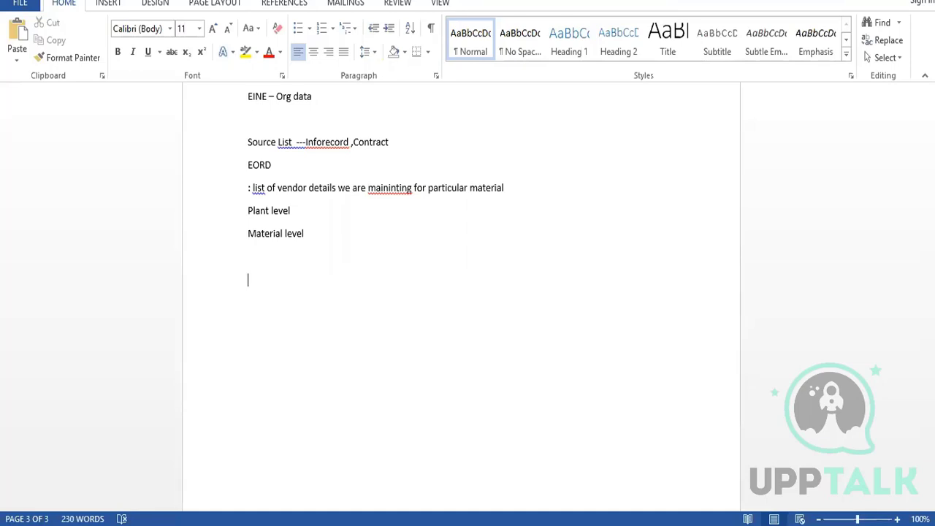
type("Purchase Request")
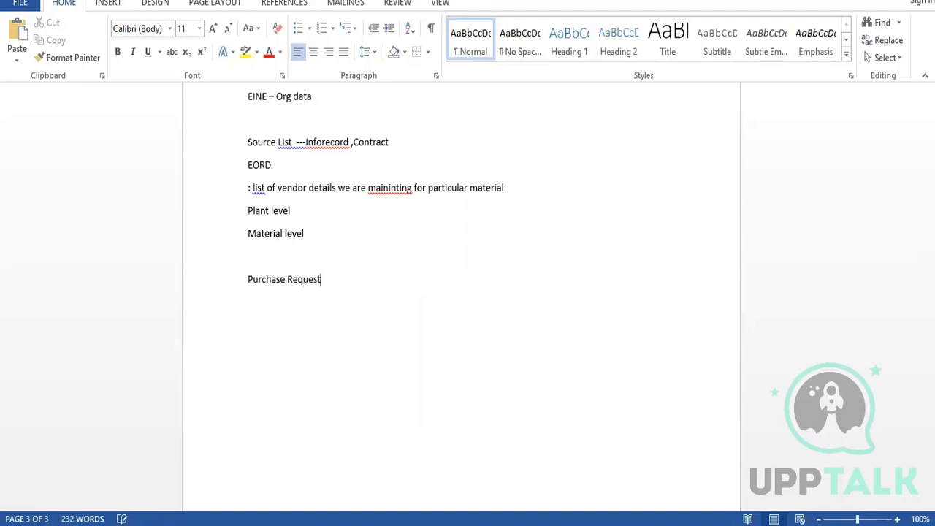
- List "1.MRP – Material requirement planning" and "2.Direct creation of materails" under the Purchase Request heading
key("Return")
type("1.MRP - mATERIAL re")
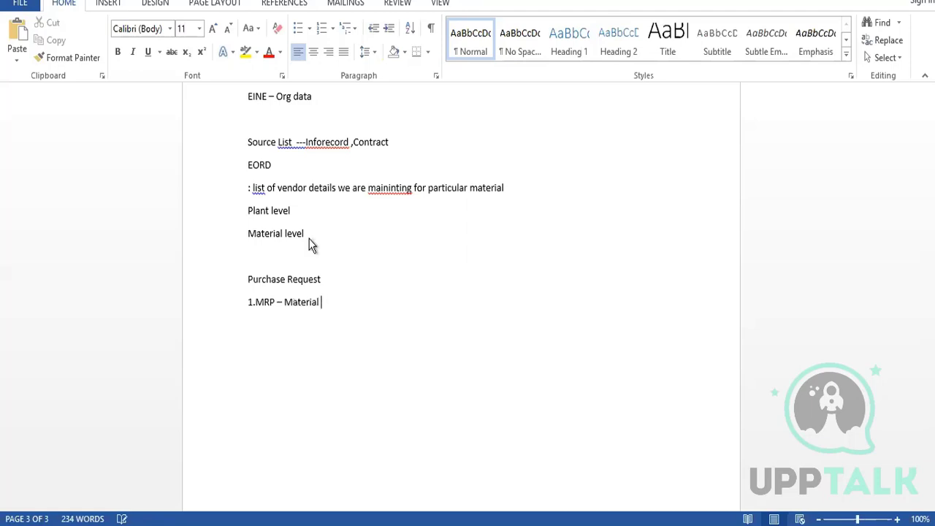
type("quired")
key("BackSpace")
type("ment plan")
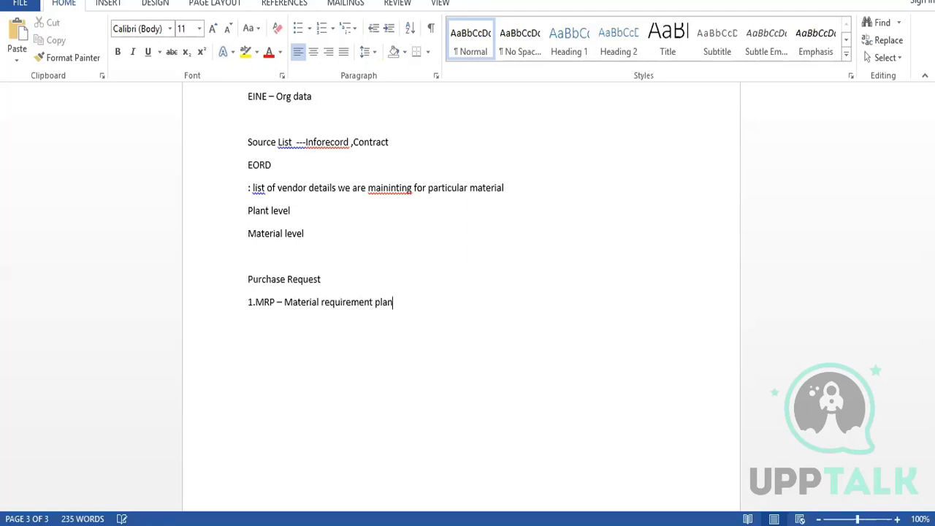
type("ning")
key("Return")
type("2.Direct creation o")
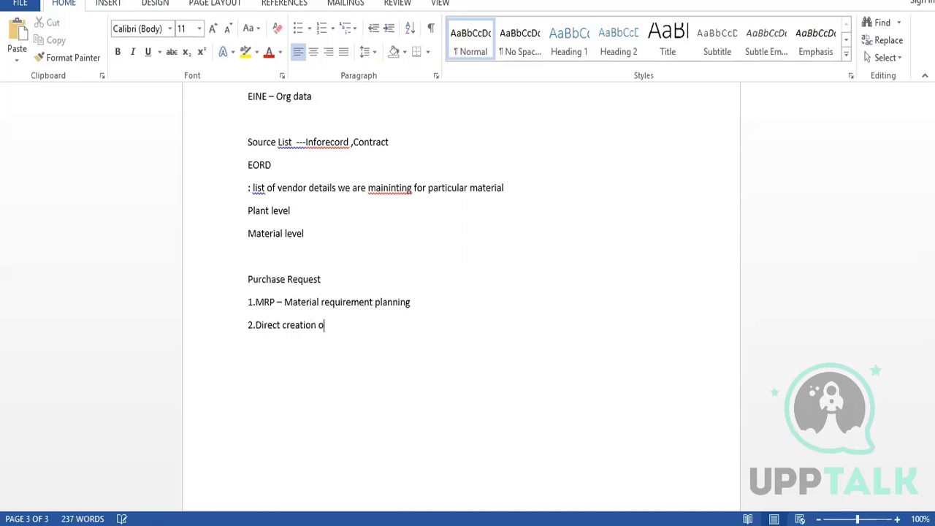
type("f materails")
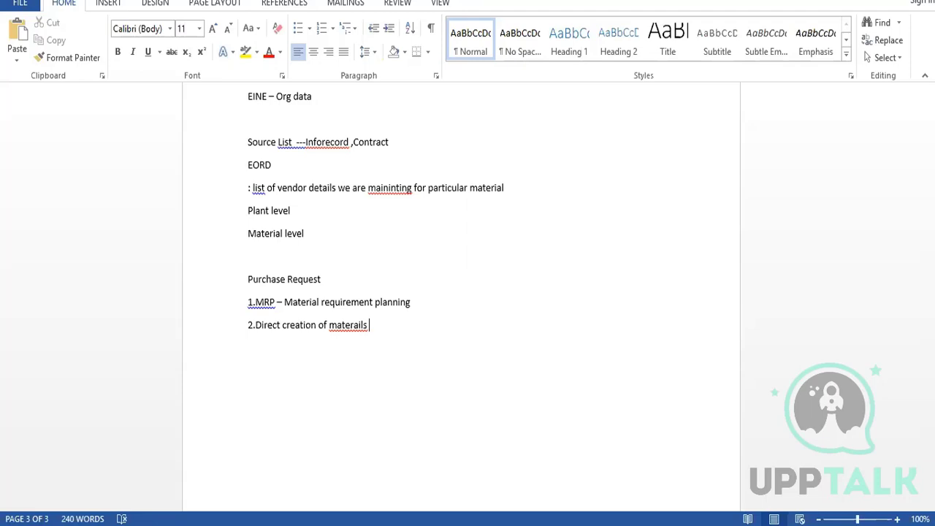
- After a blank line, add the process flow lines "PR – PO –GR –IR" and "PO-RFQ-QM-QC-PO-GR-IR"
key("Return")
key("Return")
type("PR -")
type(" PO -")
type("GR -")
type("IR")
key("Return")
type("PO-")
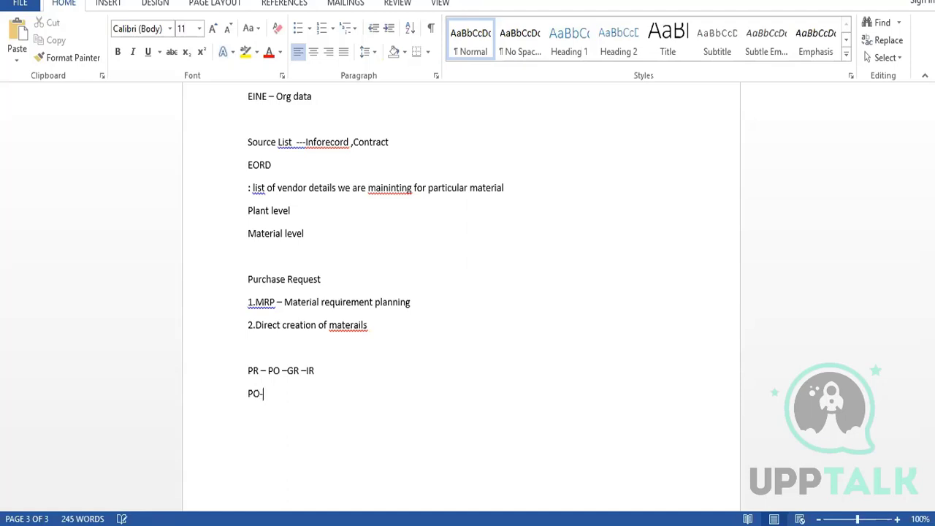
type("RFQ-QM-QC-PO-GR-IR")
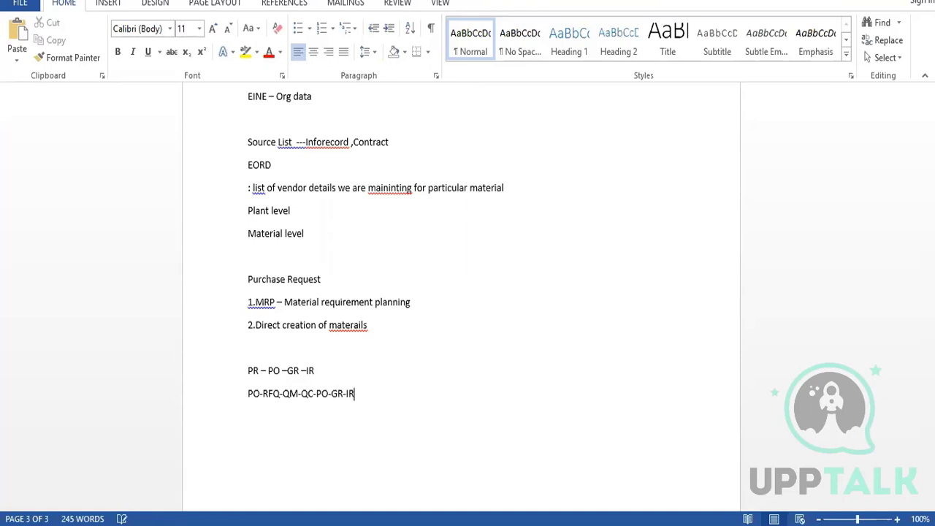
- Add the process flow lines "PO-CONTRACT-PO-GR-IR" and "PO-GR-IR" below the RFQ flow
key("Return")
type("PO-")
type("CONTRACT-PO")
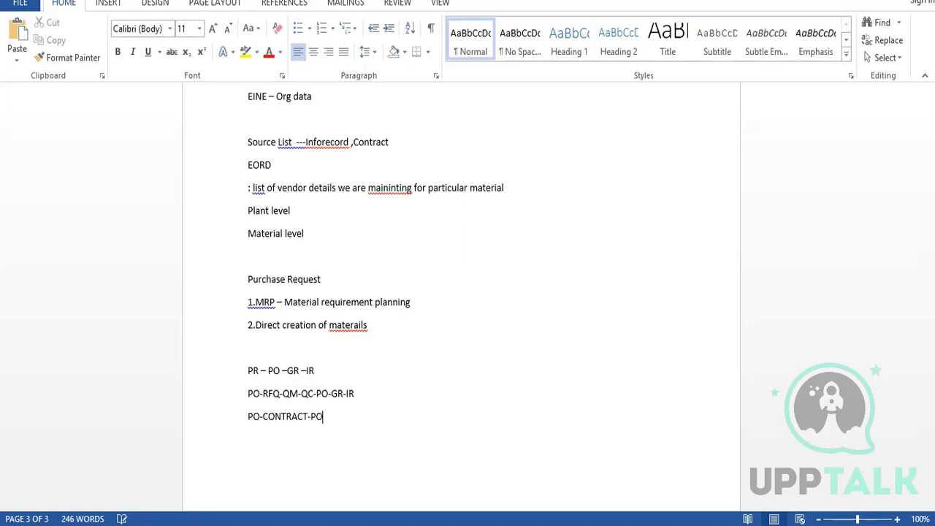
type("-GR-IR")
key("Return")
type("PO-GR-IR")
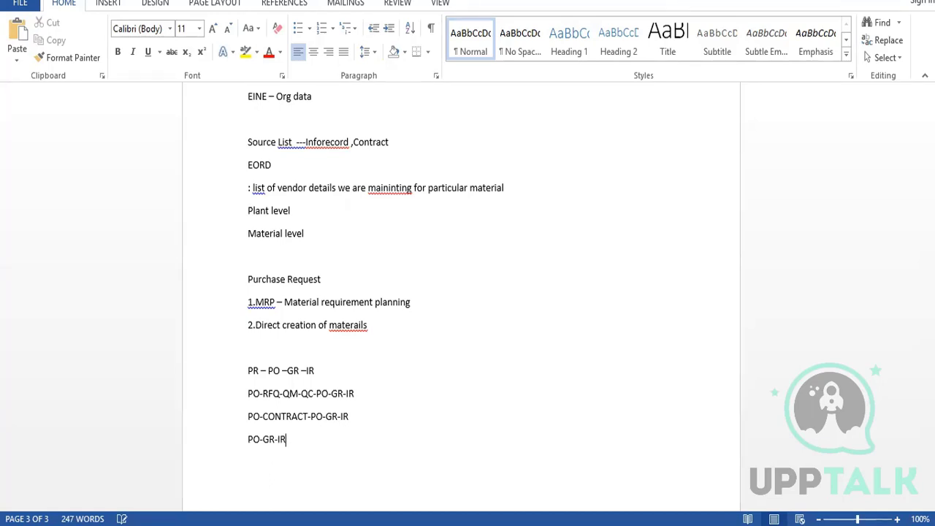
- Add "PO –PO –GR- IR" as the last process flow line
key("Return")
type("PO -")
type("PO -G")
type("R- IR")
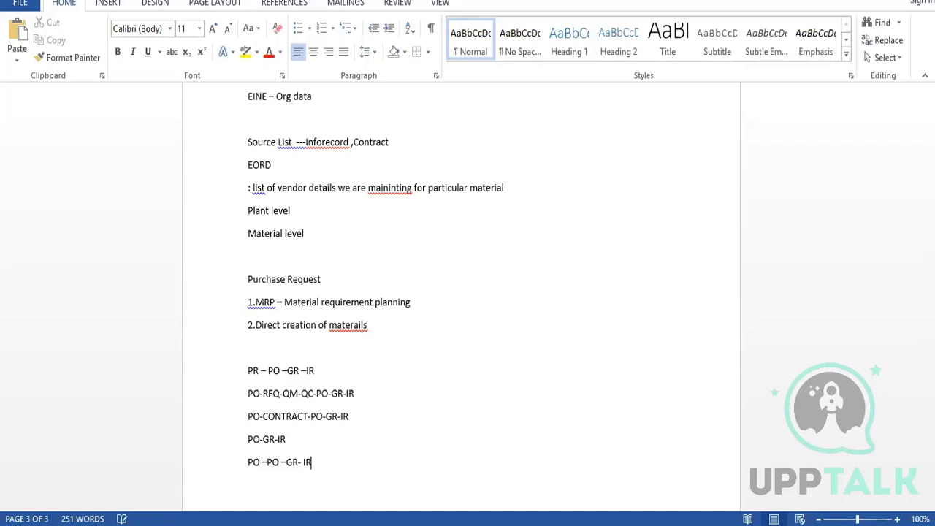
- Format the five process flow lines from "PR – PO –GR –IR" to "PO –PO –GR- IR" as a bulleted list
left_click(250, 355)
left_click_drag(254, 376, 334, 475)
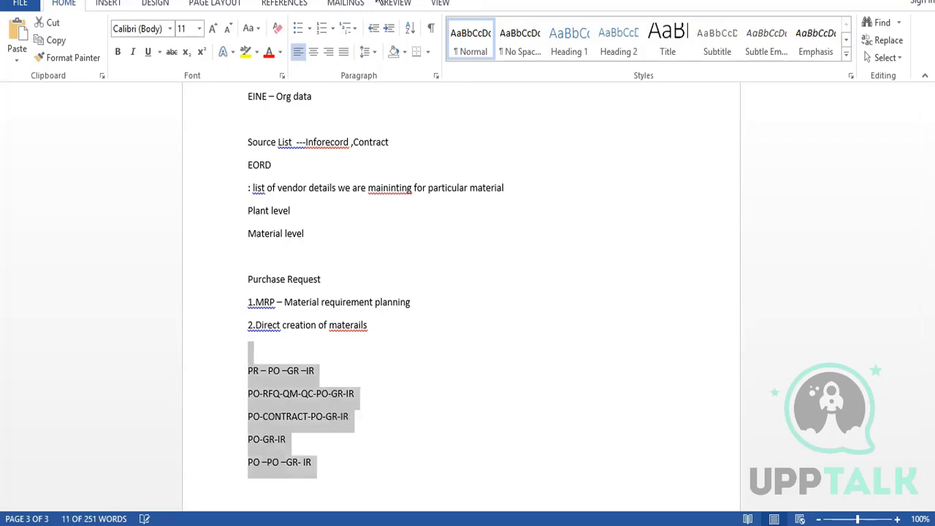
left_click(299, 27)
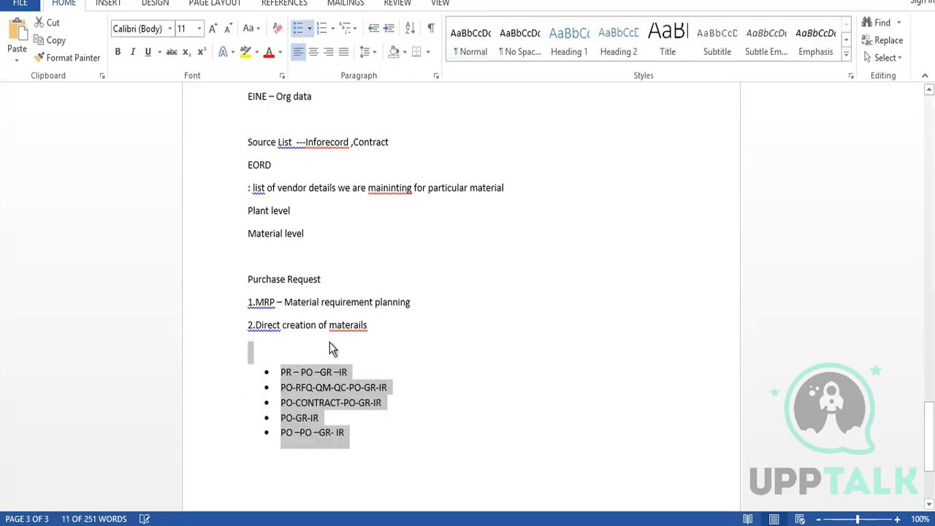
- End the bulleted list, leave a blank line and add the heading "Purchase Req" below it
left_click(367, 435)
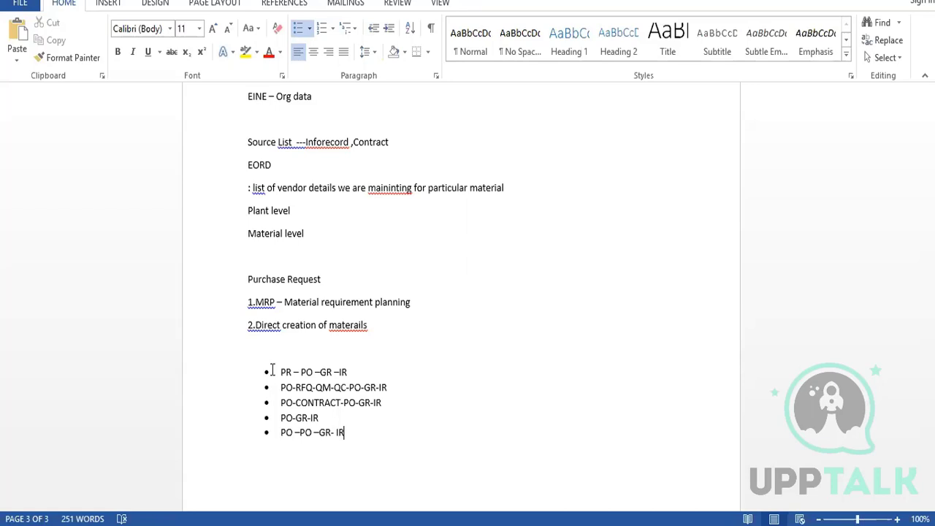
key("Return")
key("Return")
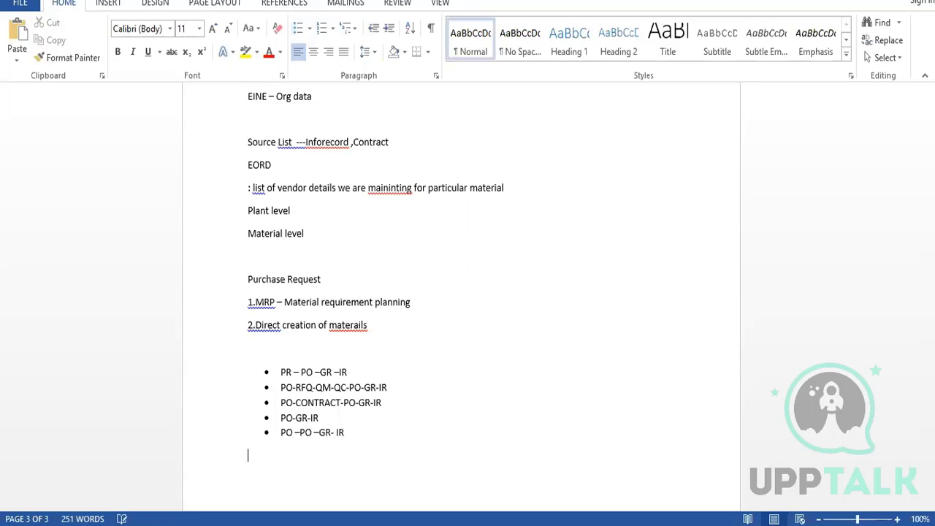
key("Return")
type("Purchase Req")
key("Return")
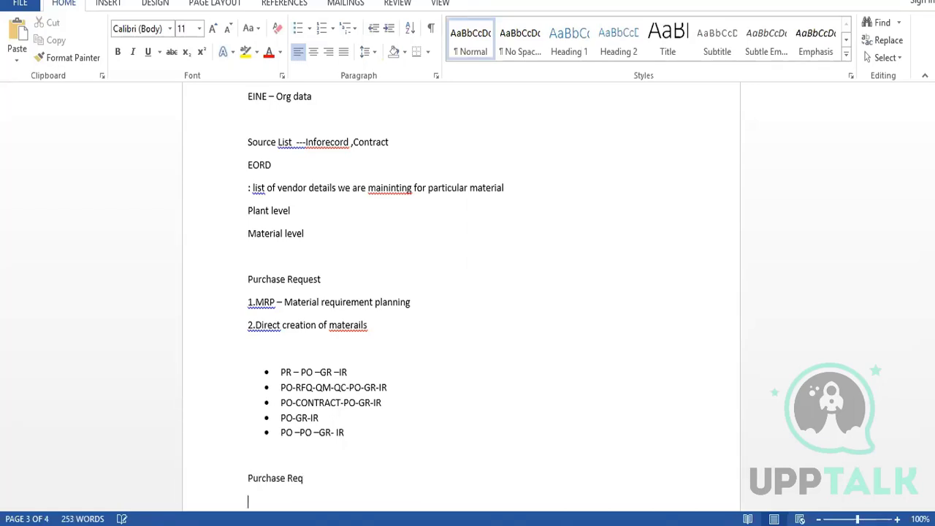
- Under Purchase Req, add the definition "Internal req or instruction to the dep from another dep for the procurement of the materials"
type("Internal req or i")
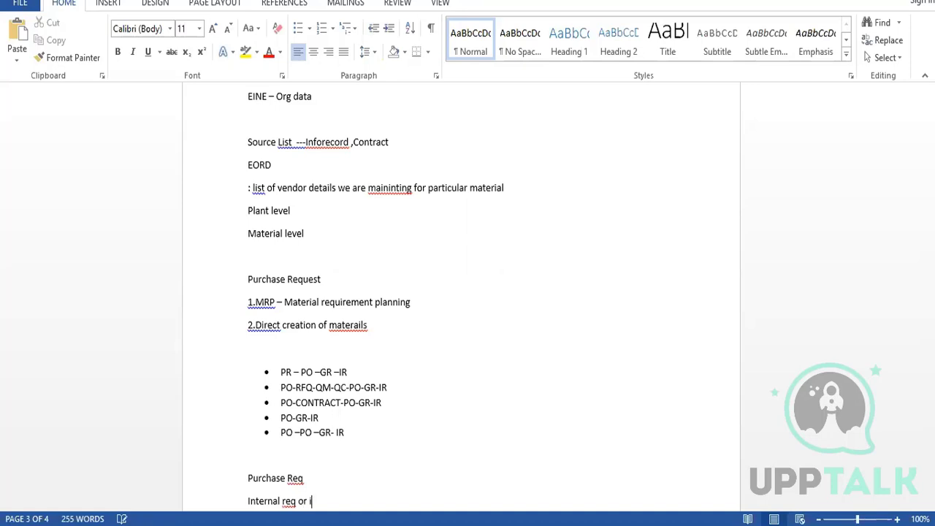
type("nstruction to the dep ")
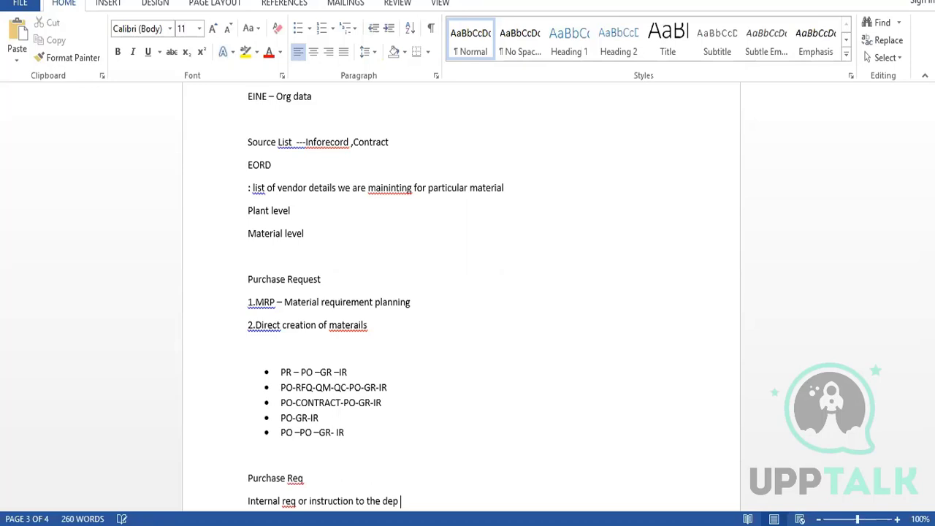
type("from another dep f")
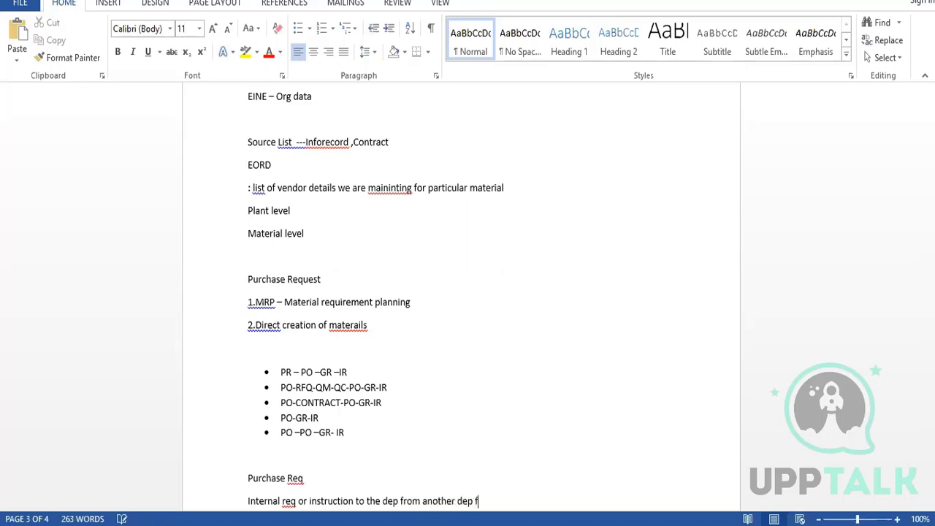
type("or the procurement of th")
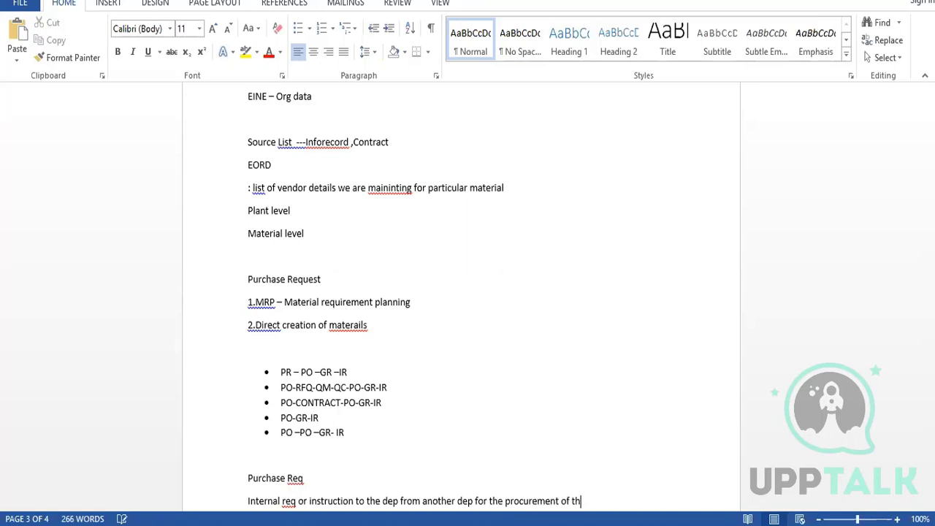
type("e matersils")
key("BackSpace")
key("BackSpace")
key("BackSpace")
key("BackSpace")
type("ials")
key("Return")
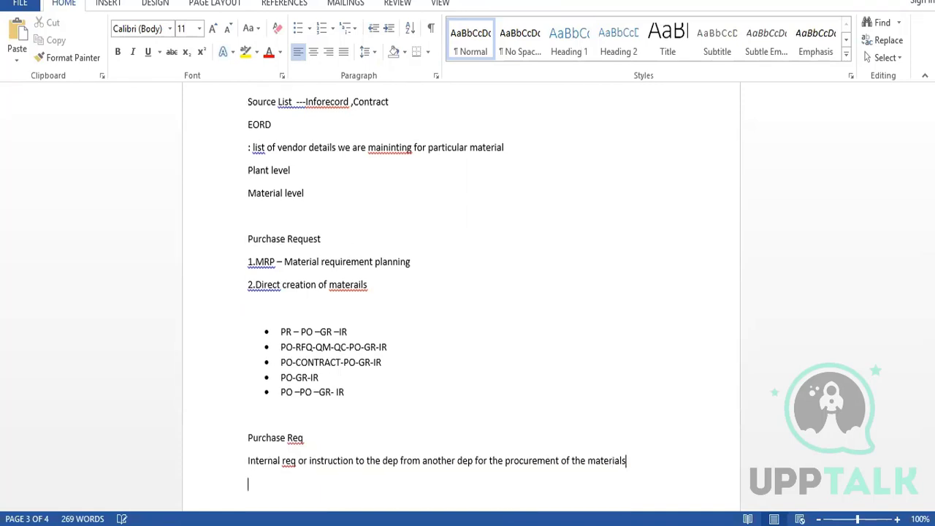
- After a blank line below the definition, add the lines "Doc type" and "AAC"
key("Return")
type("Doc type")
key("Return")
type("AC")
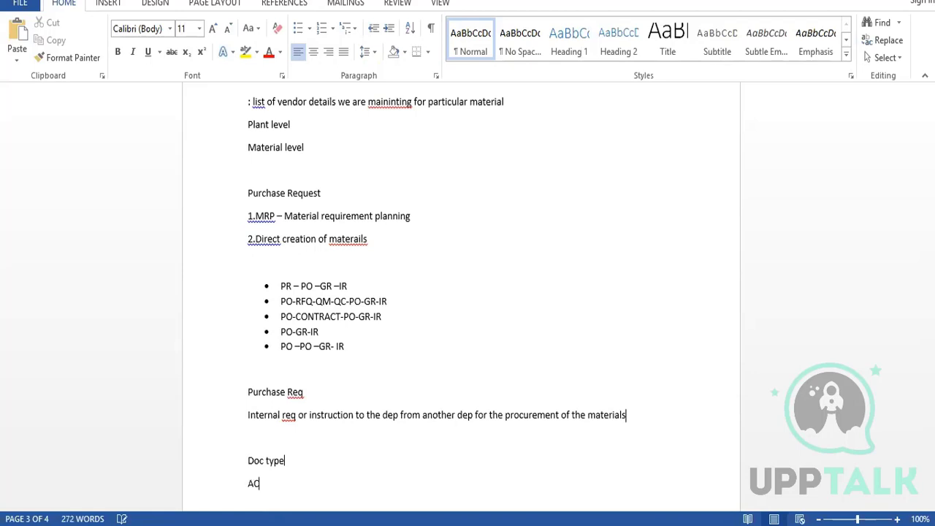
key("BackSpace")
type("AC")
key("Return")
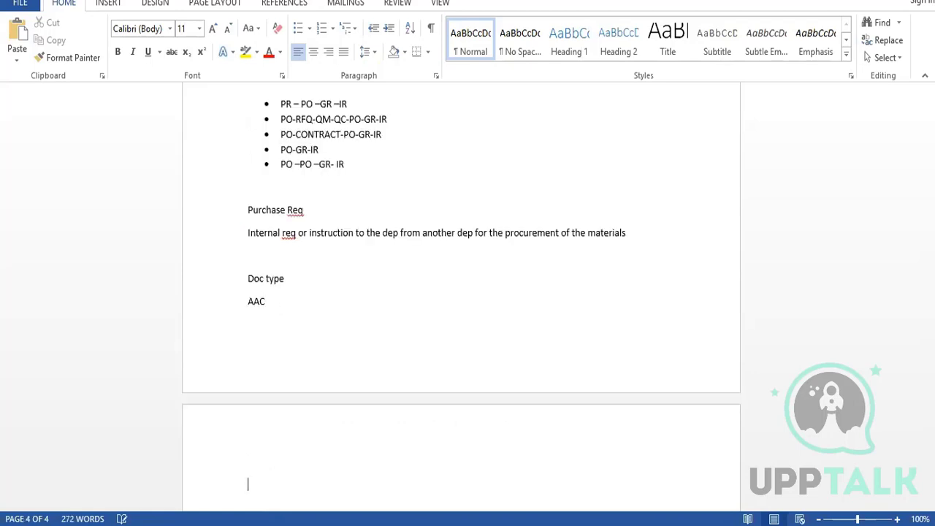
- Replace the blank line above "Doc type" with the line "Control Functions"
left_click(248, 265)
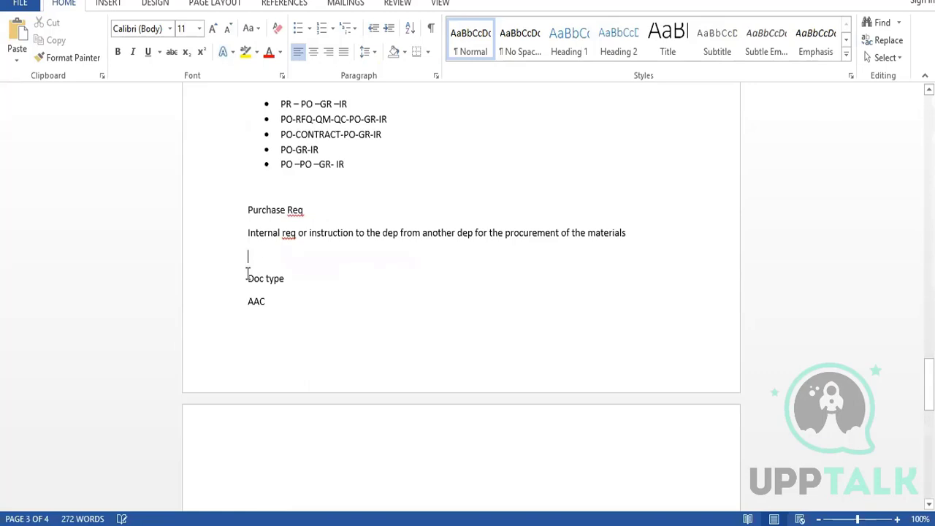
key("Delete")
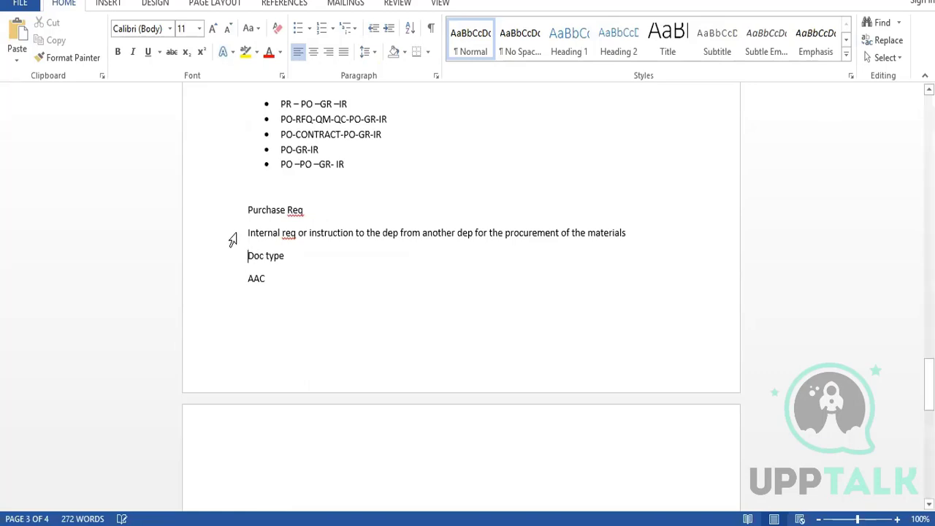
type("Control ")
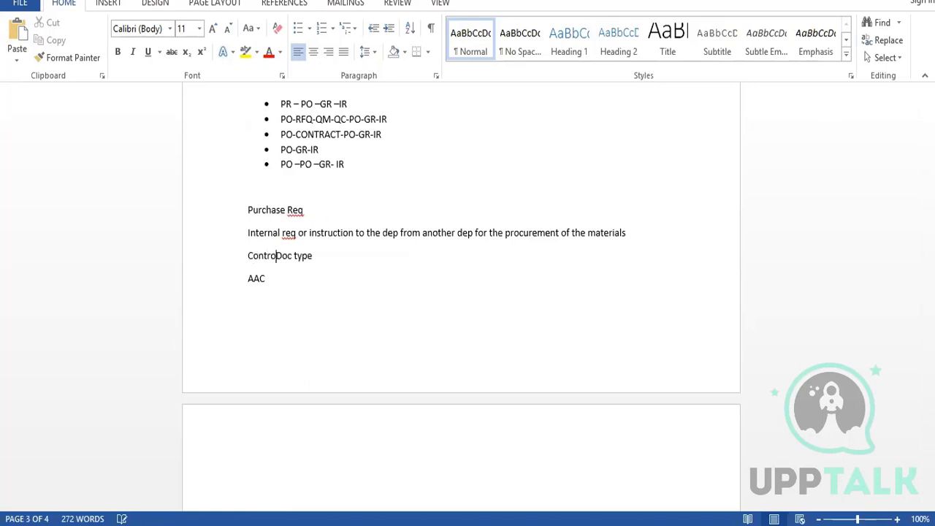
type("F")
type("unctions")
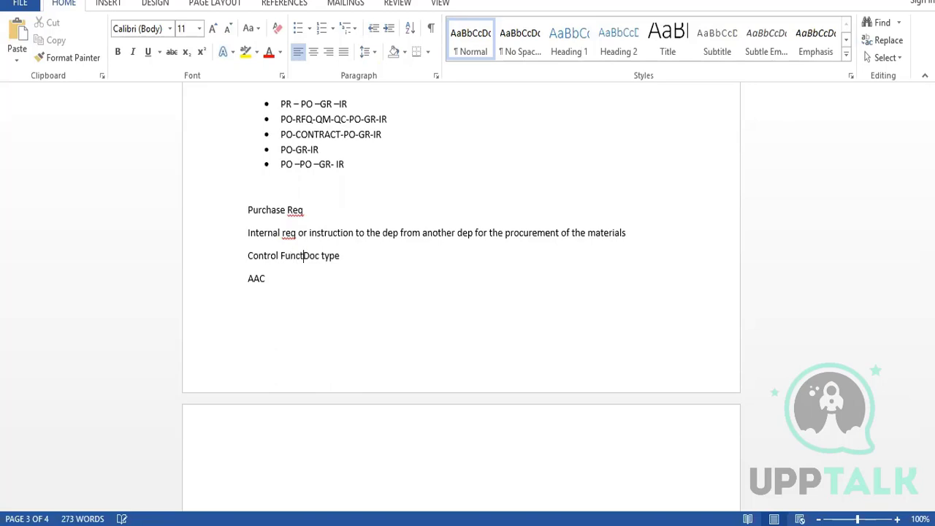
key("Return")
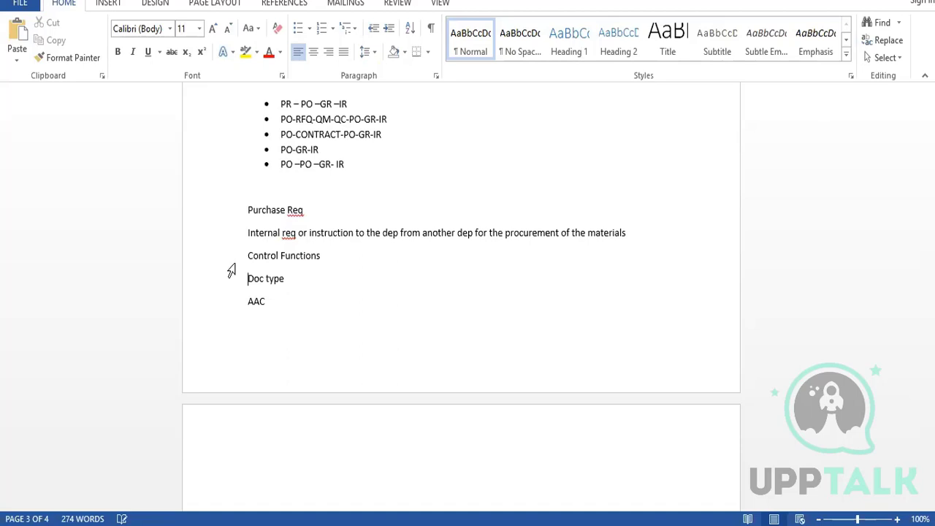
- Append ",Item cat" to the "AAC" line
left_click(286, 305)
type(",Item at")
key("BackSpace")
key("BackSpace")
type("cat")
left_click(284, 280)
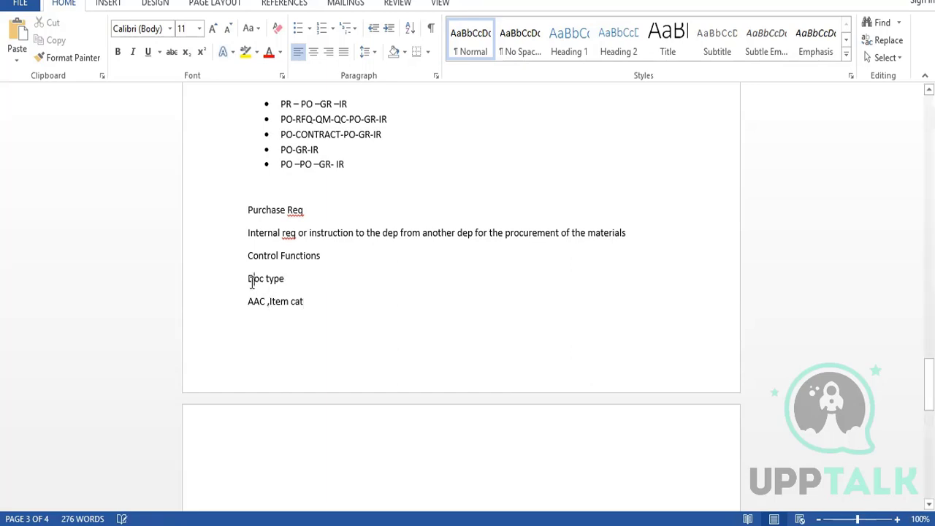
left_click_drag(250, 280, 294, 284)
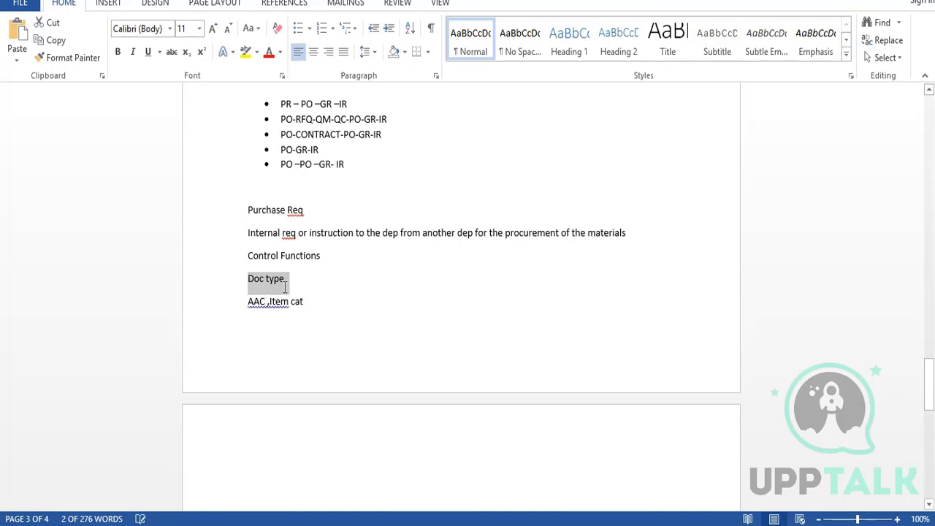
- Extend the "Control Functions" line with "all the trsaction data can be controlled by this"
left_click(324, 260)
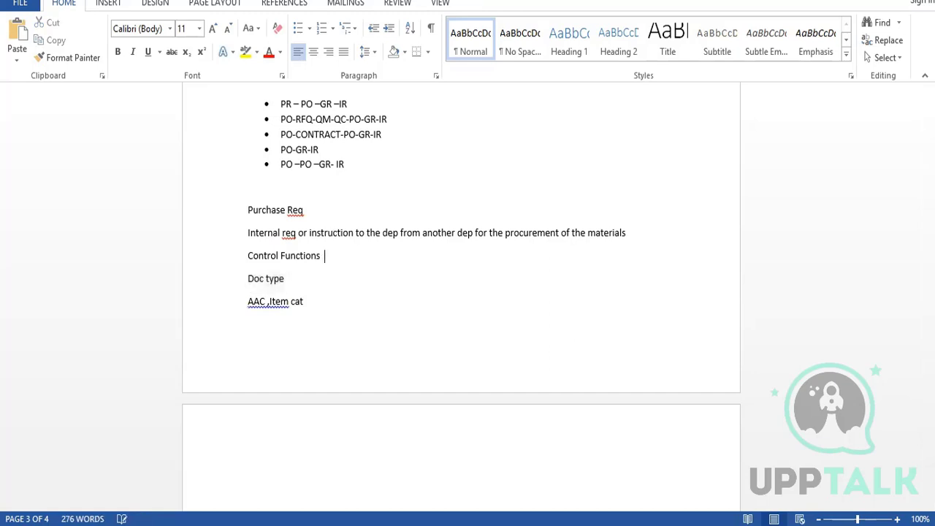
type("all the trsa")
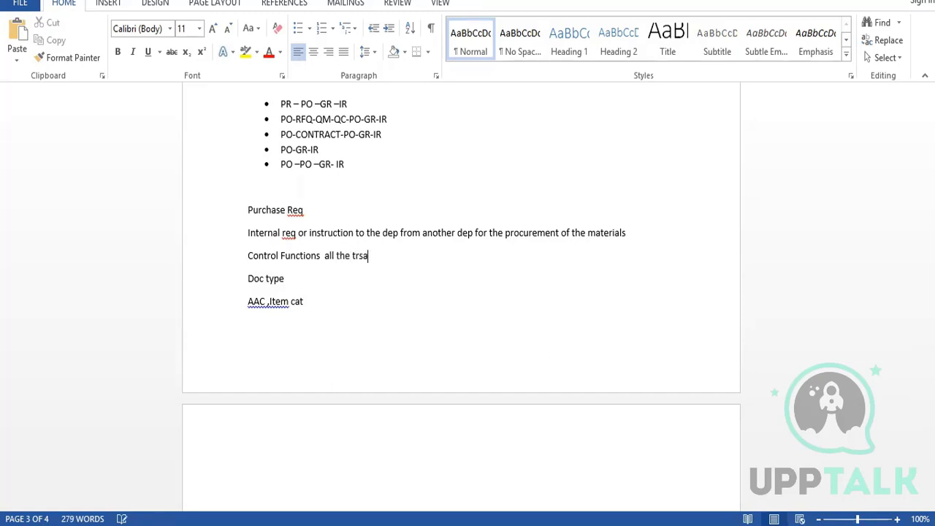
type("ction data can be con")
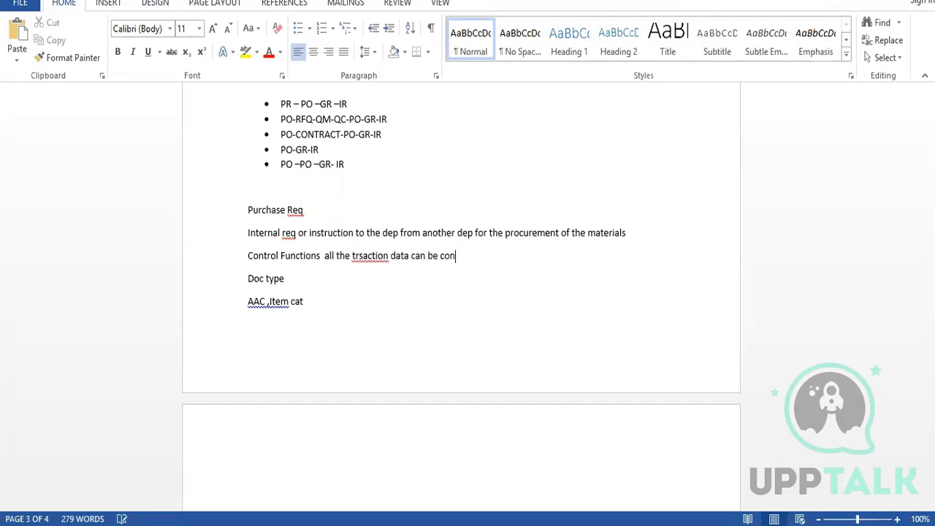
type("trolled by this")
key("Return")
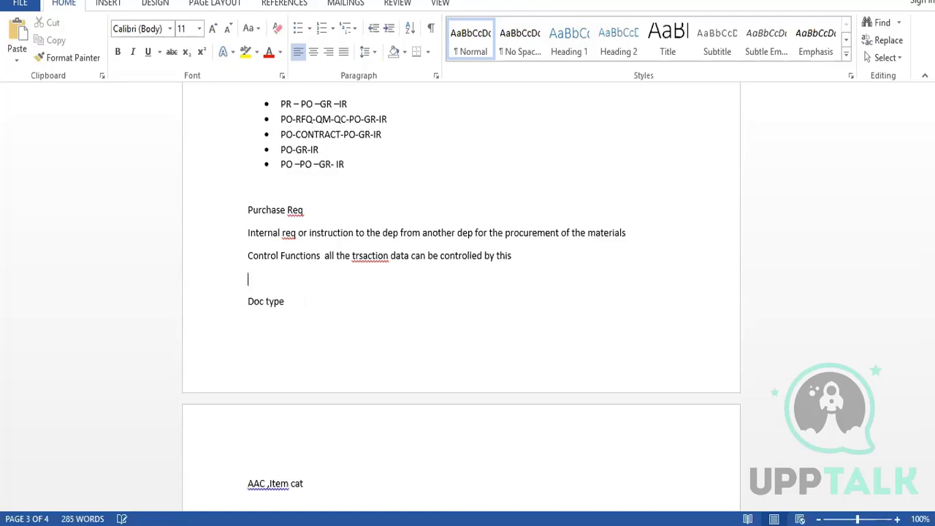
key("BackSpace")
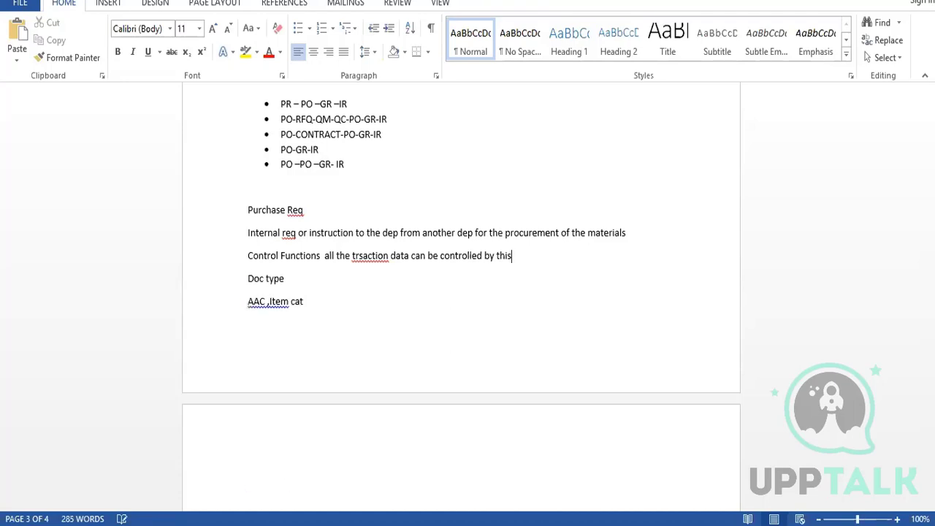
- Widen the gap between the comma after "AAC" and "Item cat"
left_click(270, 301)
type(",")
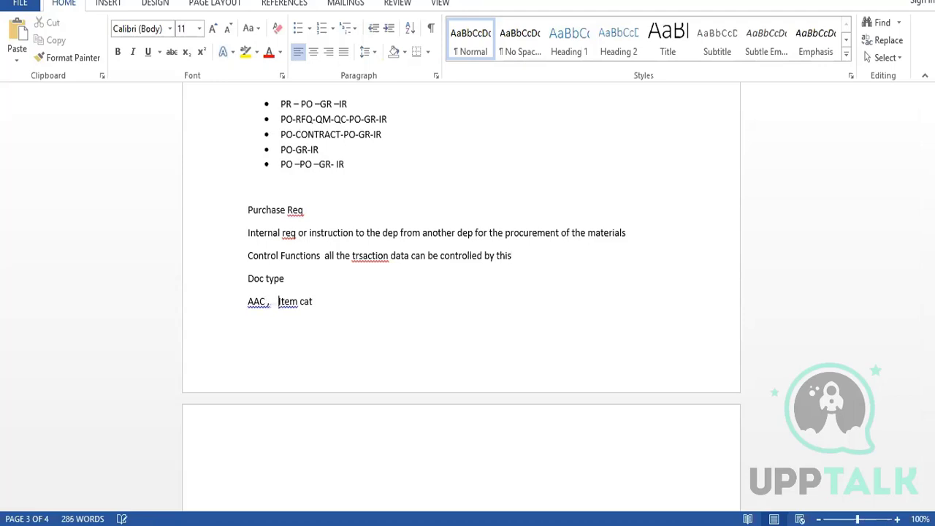